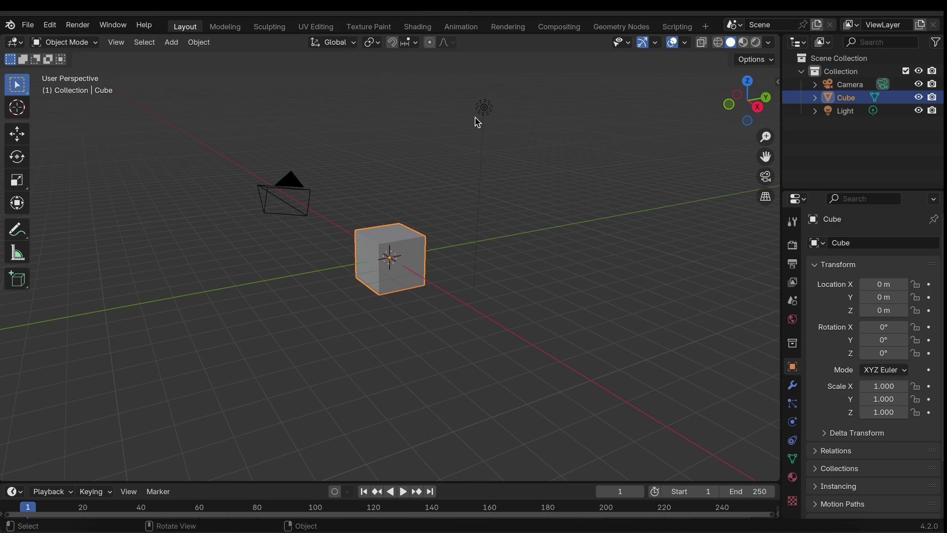
Step: Delete the light from the default scene
left_click(450, 80)
left_click_drag(451, 80, 585, 190)
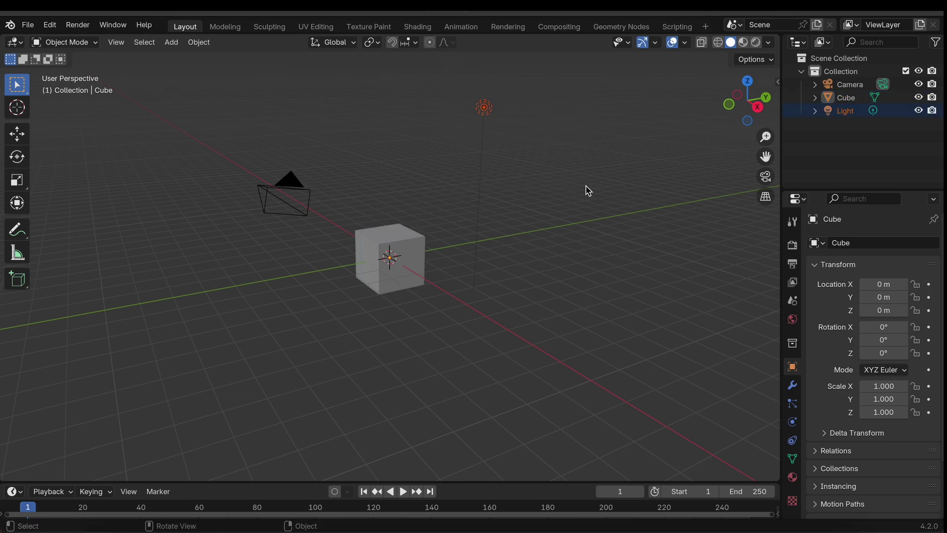
key("x")
left_click(509, 138)
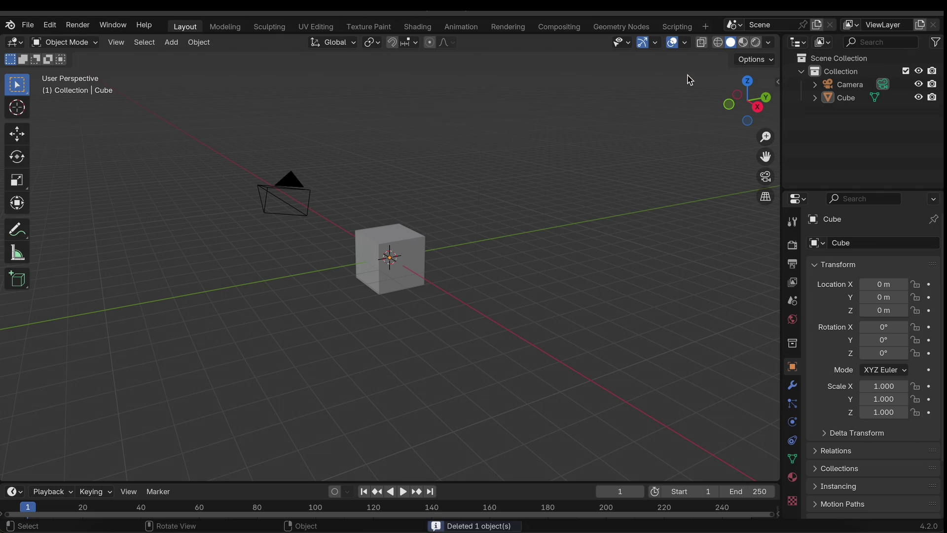
Step: Display the scene in wireframe from the back orthographic view and open the cube in Edit Mode
left_click(720, 43)
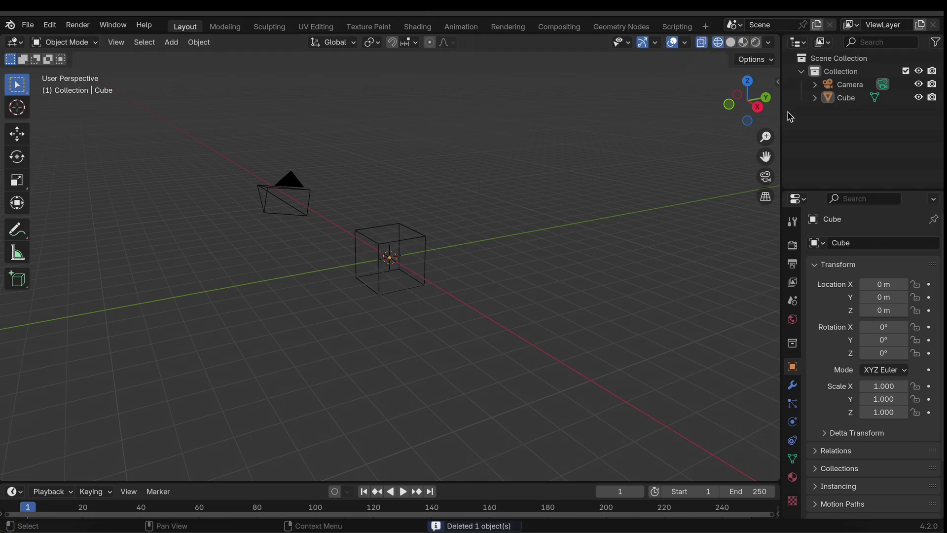
left_click(767, 98)
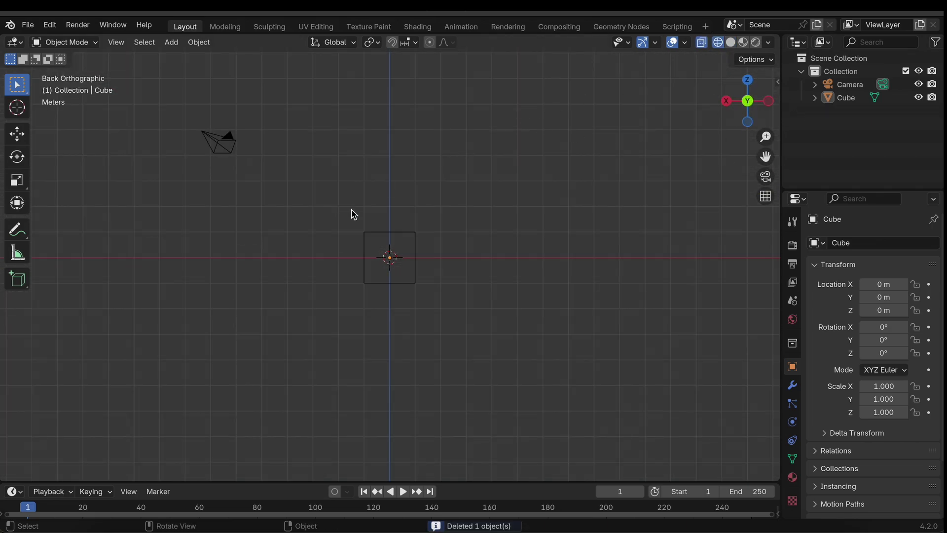
scroll(397, 255, "up", 3)
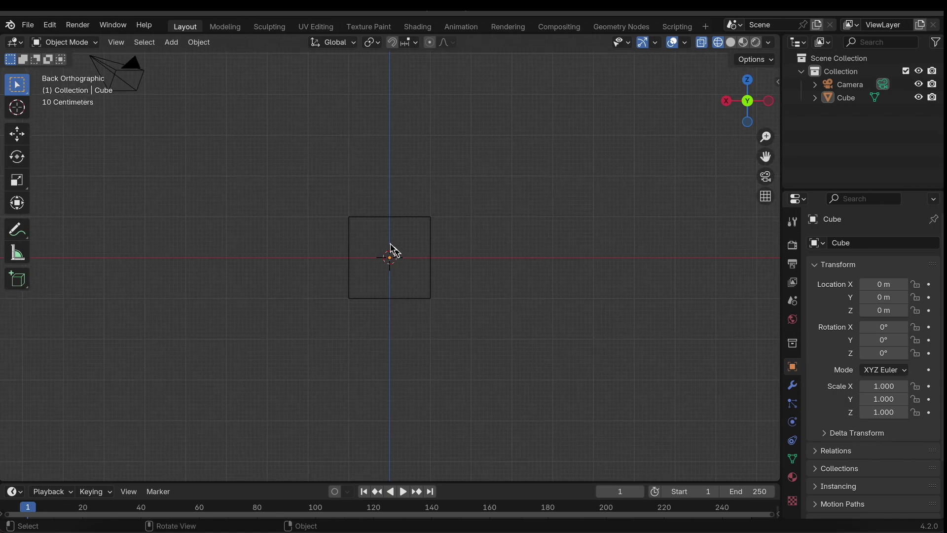
left_click(371, 221)
key("Tab")
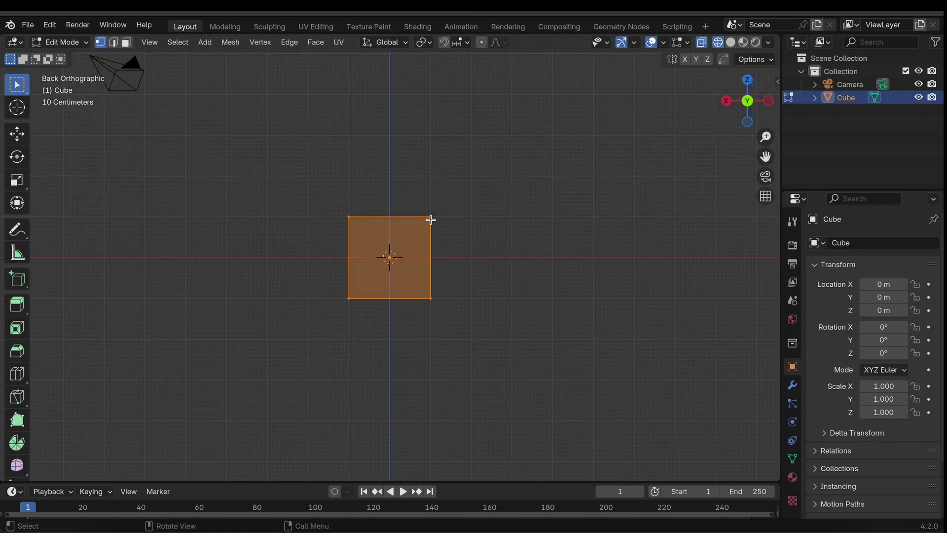
Step: Add two vertical loop cuts to the cube and scale them closer together along the X axis
key("ctrl+r")
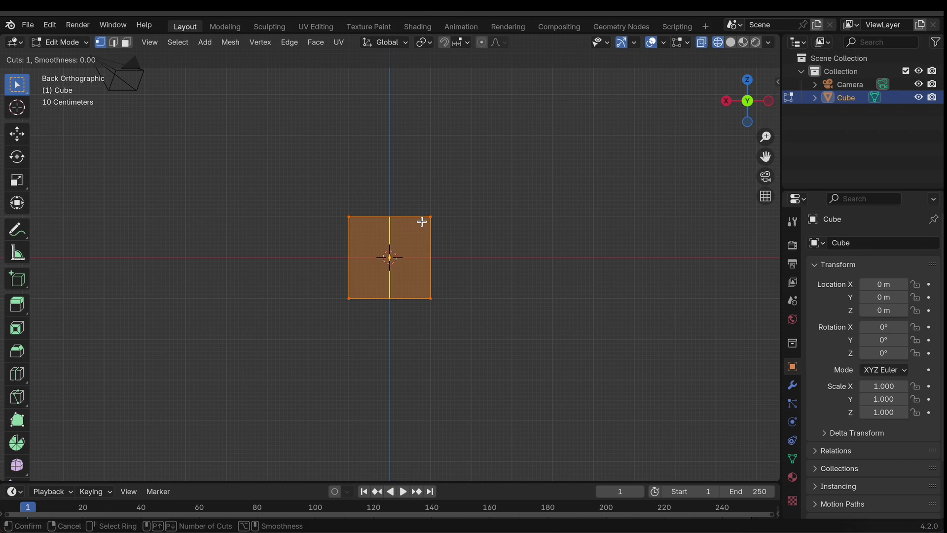
scroll(422, 222, "up", 1)
left_click(422, 222)
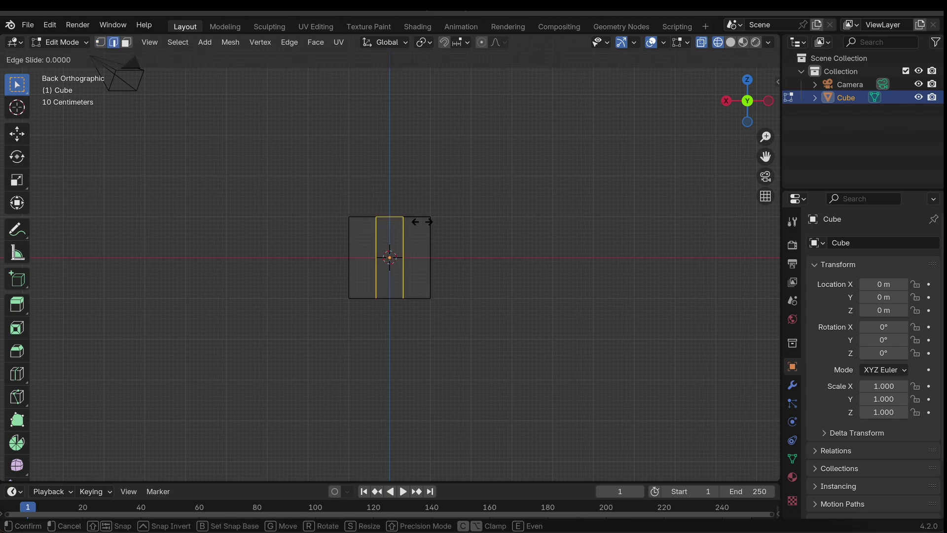
key("s")
key("x")
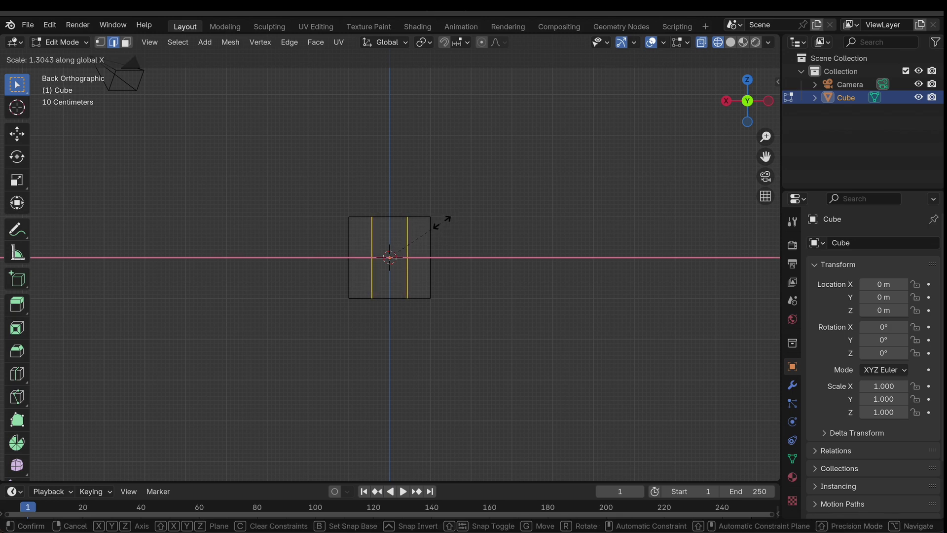
left_click(414, 217)
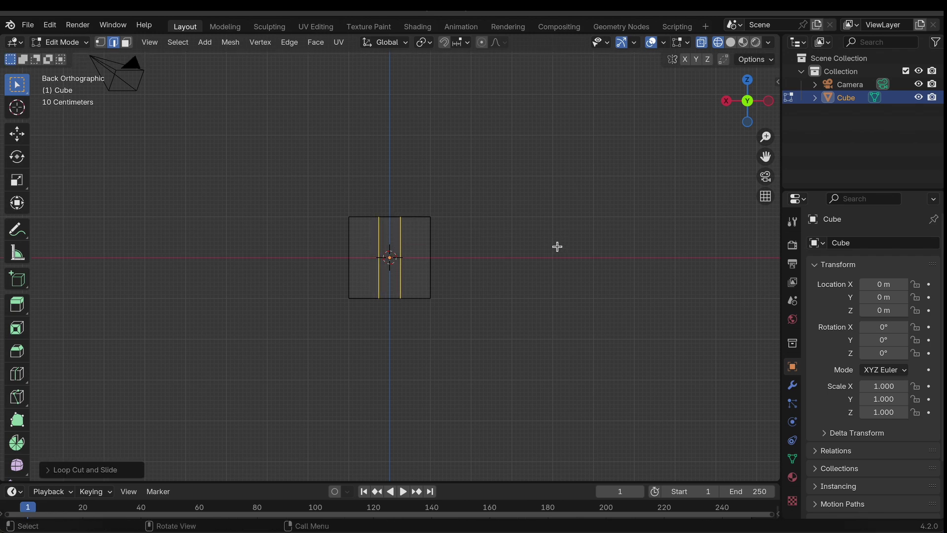
Step: Add one horizontal loop cut around the middle of the cube
key("ctrl+r")
left_click(415, 272)
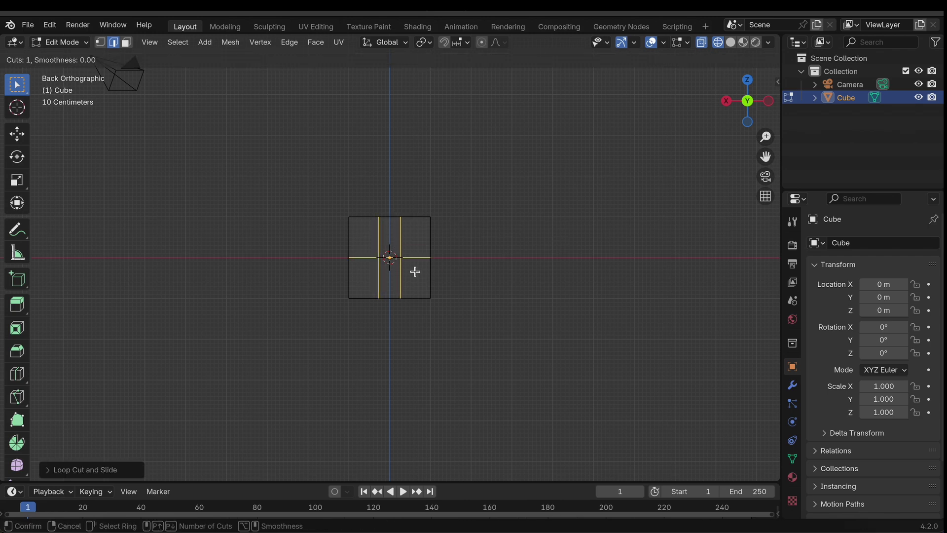
left_click(415, 272)
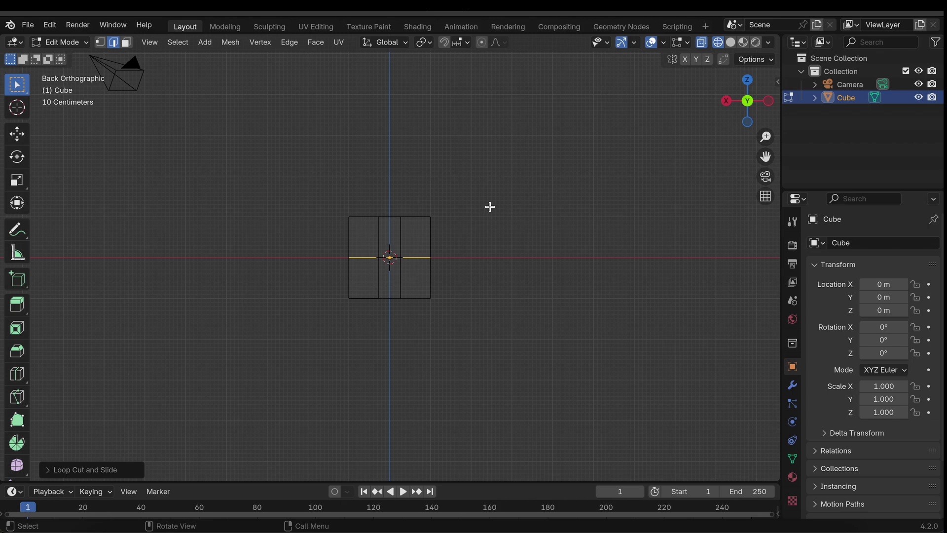
Step: Extrude the two outer top faces of the cube upward into a pair of tall prongs
left_click(126, 42)
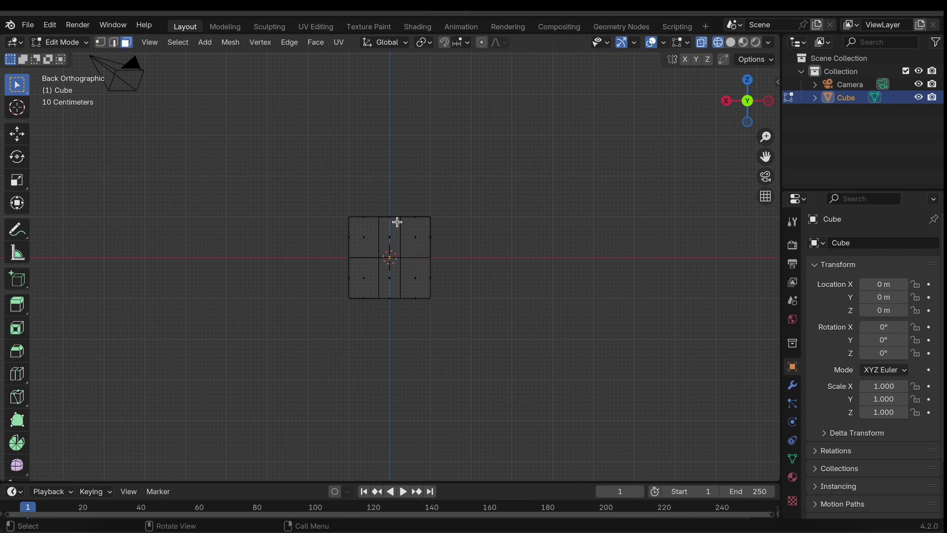
middle_click_drag(397, 222, 395, 220)
left_click(368, 220)
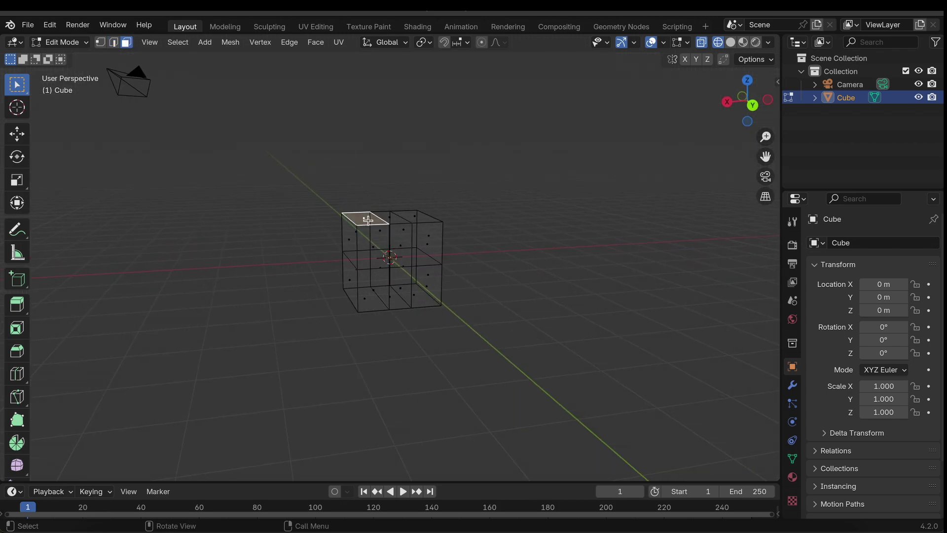
left_click(418, 217, "shift")
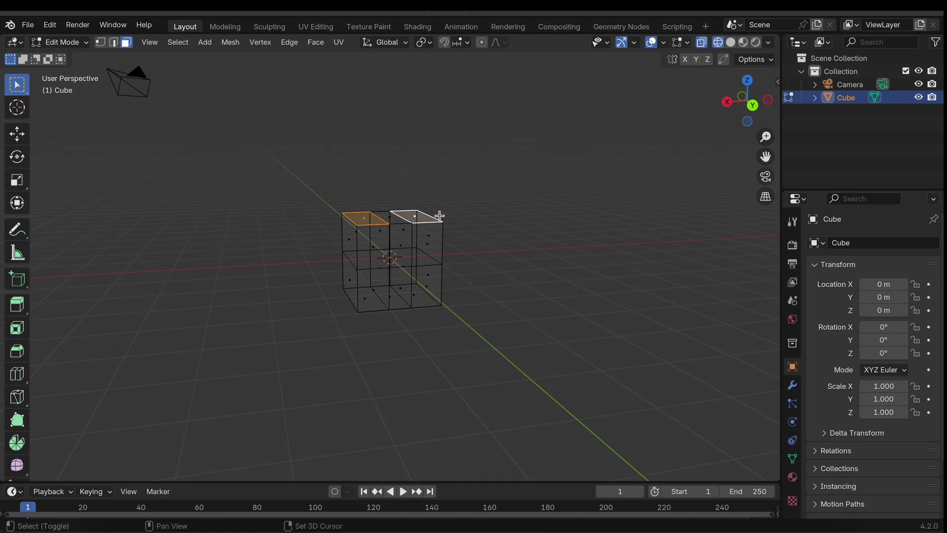
key("e")
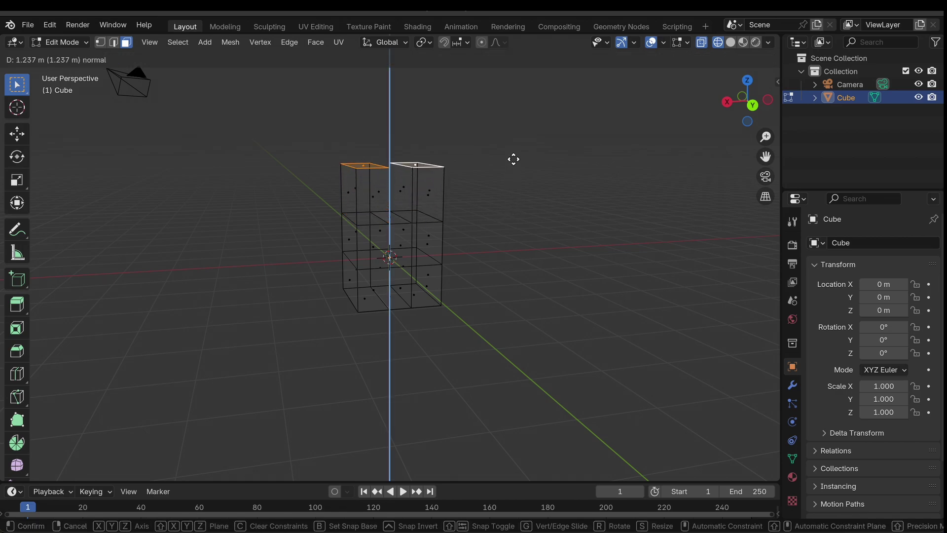
left_click(515, 123)
Step: Extrude the two outer bottom faces of the cube downward into a pair of legs longer than the upper prongs
middle_click_drag(505, 149, 505, 148)
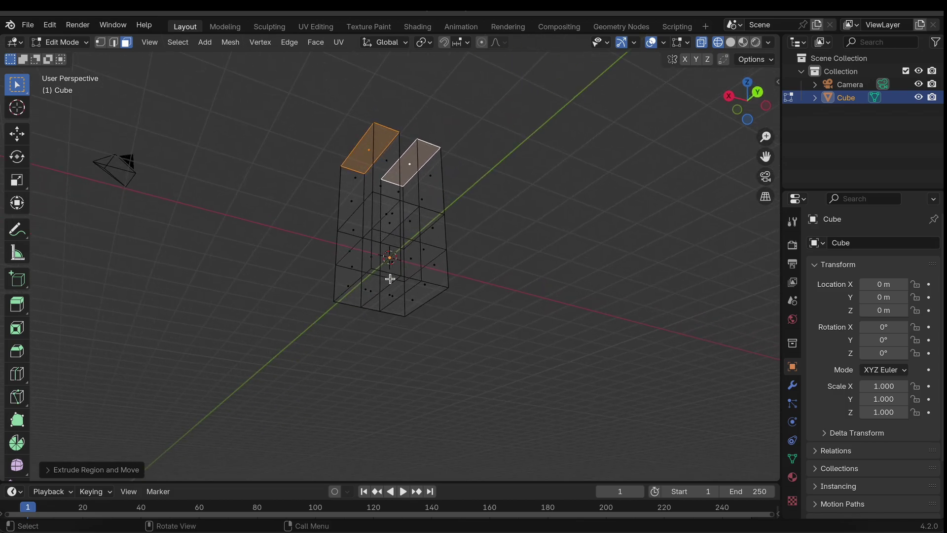
left_click(375, 286)
left_click(365, 283)
middle_click_drag(365, 283, 385, 302)
left_click(415, 299, "shift")
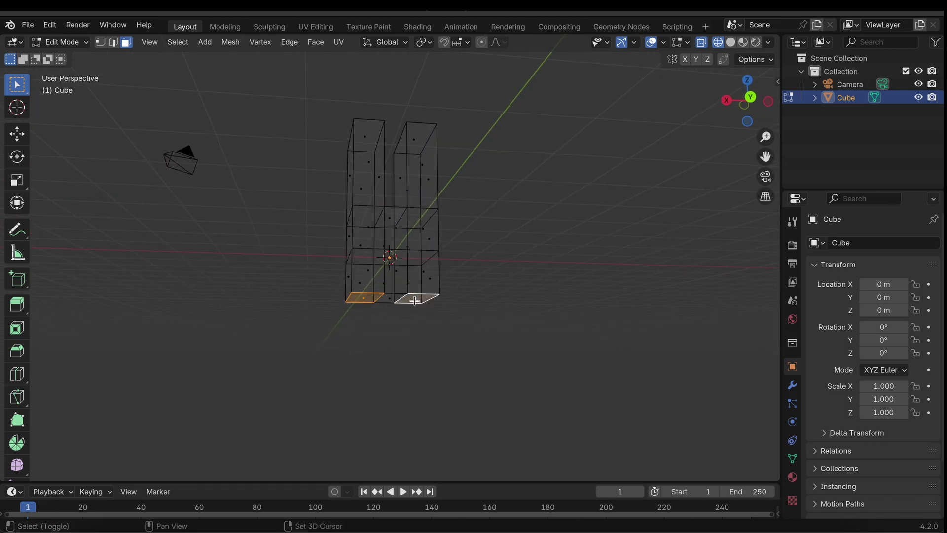
key("e")
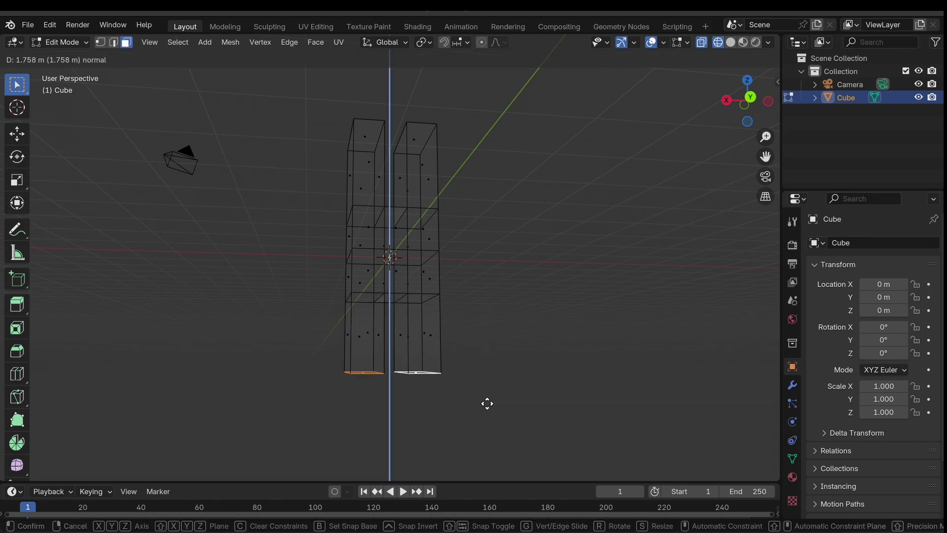
left_click(498, 76)
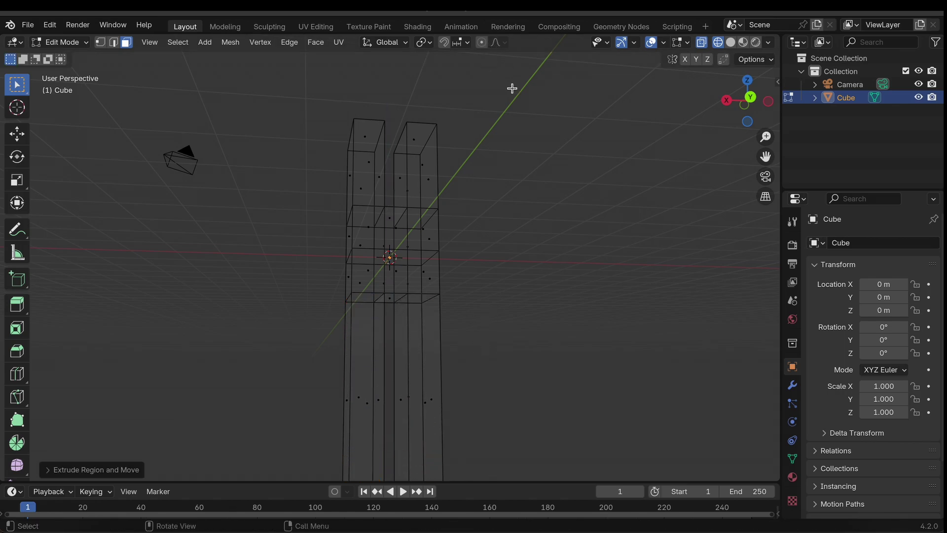
Step: Bevel the edges of the two bottom leg faces with an offset of about 0.2 m and 2 segments
scroll(528, 176, "down", 4)
middle_click_drag(529, 175, 530, 171)
scroll(533, 169, "up", 4)
scroll(533, 168, "up", 2)
scroll(530, 170, "down", 3)
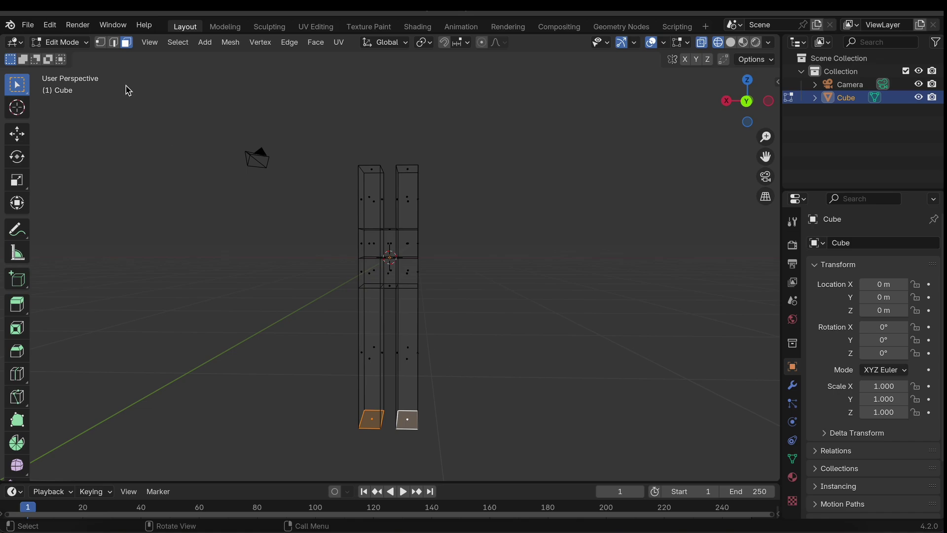
left_click(113, 42)
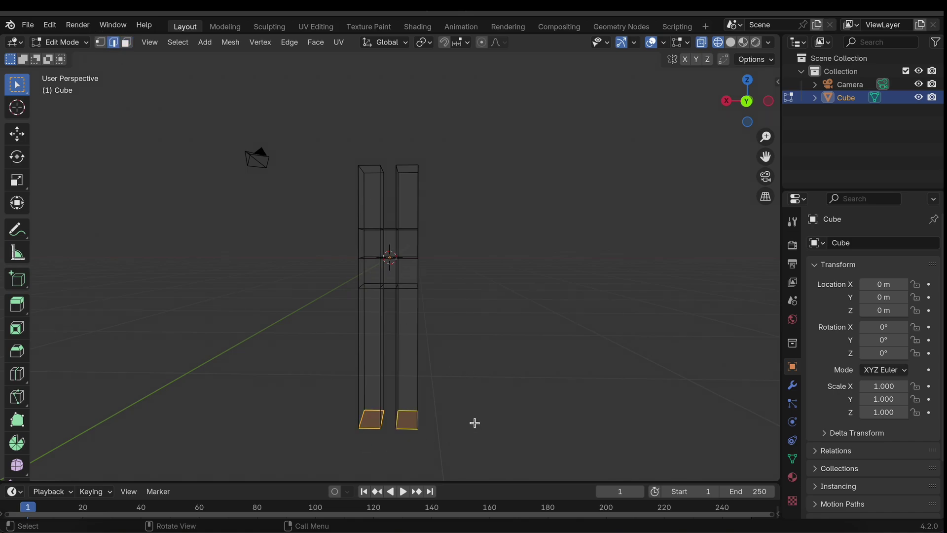
key("ctrl+b")
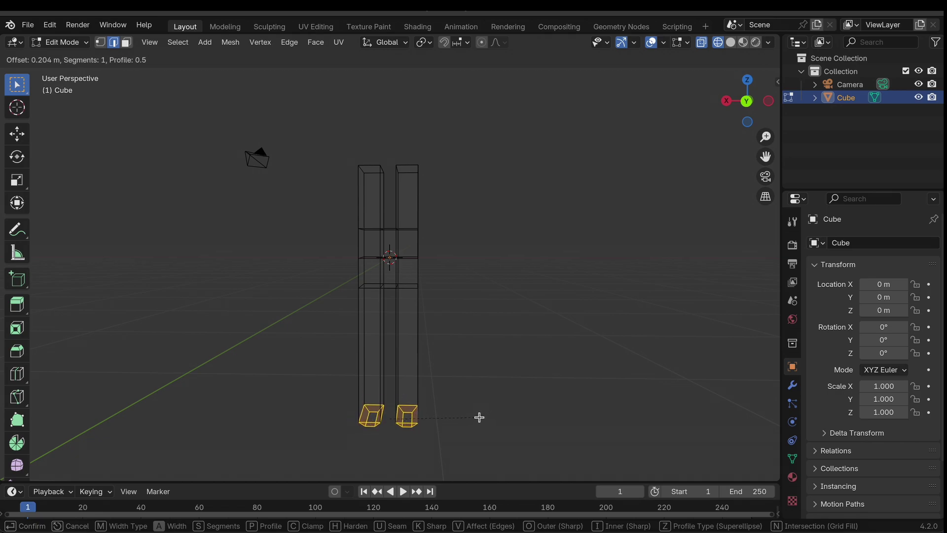
scroll(478, 416, "up", 1)
left_click(479, 416)
Step: Bevel the edges of the top faces of both upper prongs slightly, using 2 segments
middle_click_drag(466, 216, 418, 184)
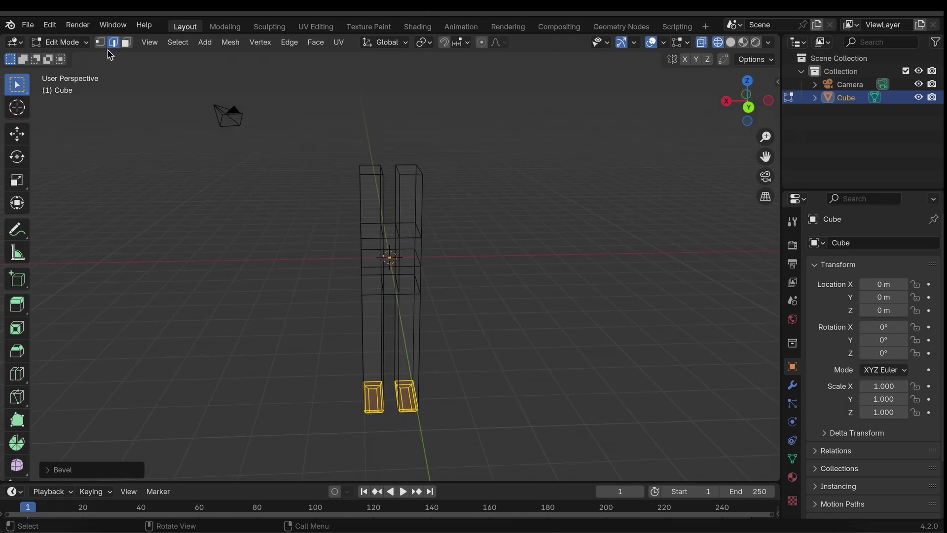
left_click(127, 43)
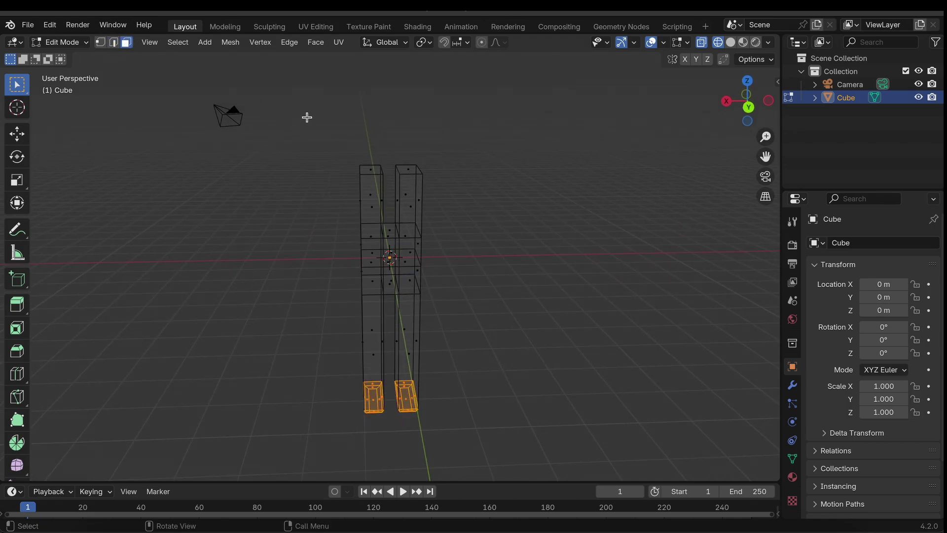
left_click(371, 170)
left_click(412, 169, "shift")
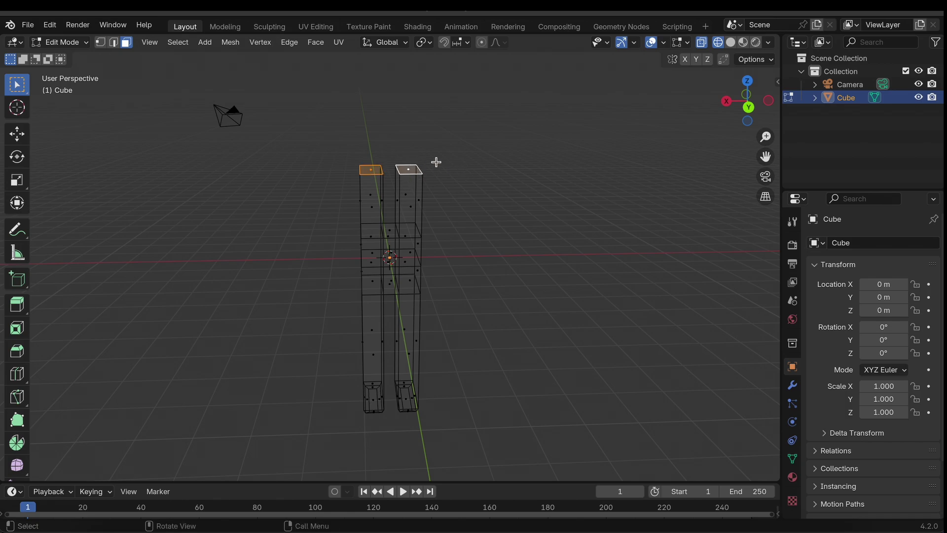
left_click(114, 42)
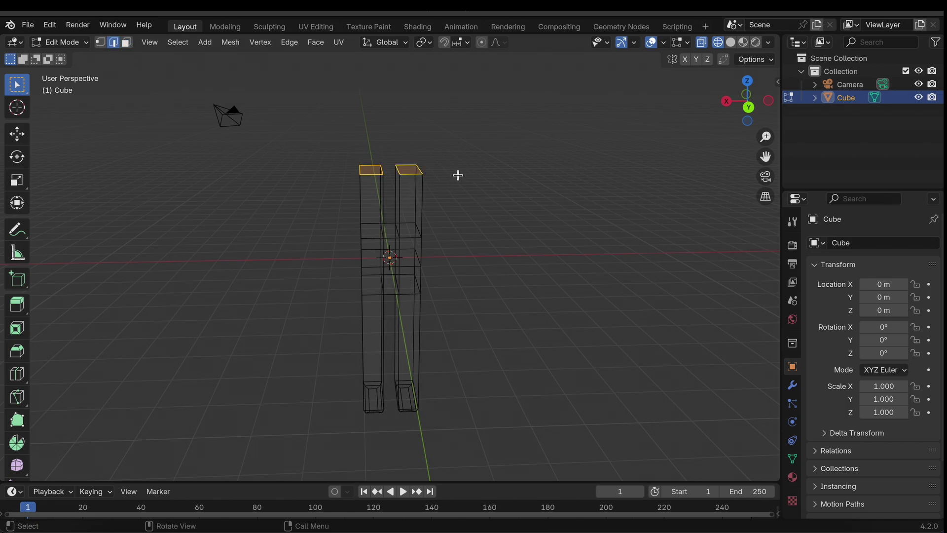
key("ctrl+b")
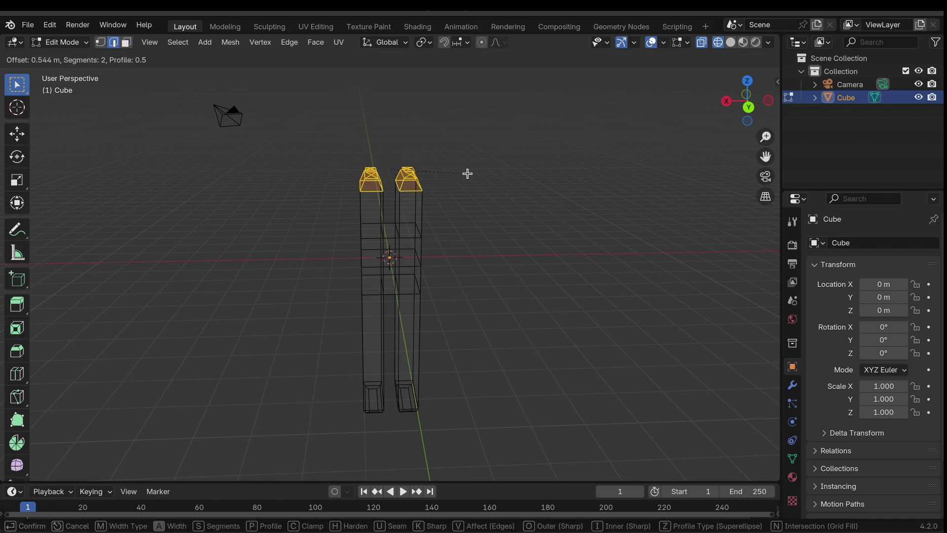
left_click(462, 171)
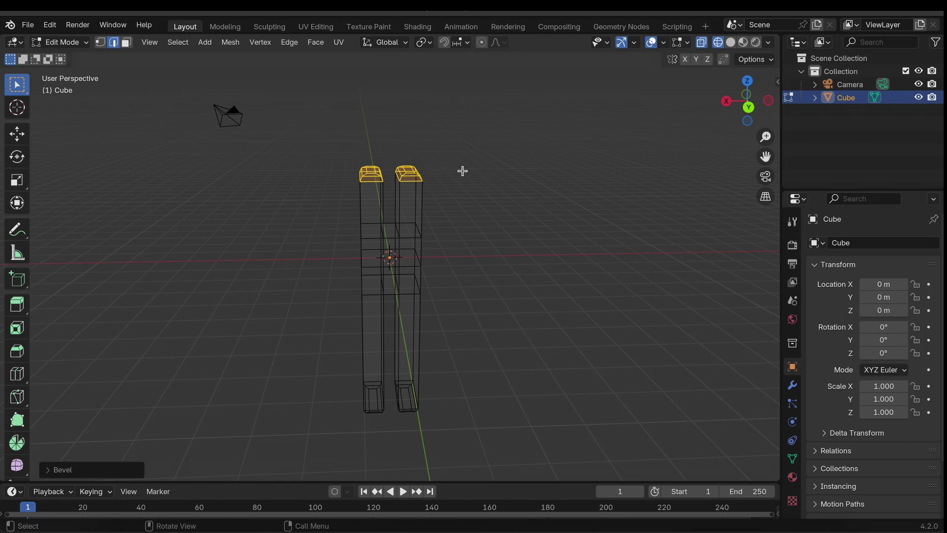
Step: Add three evenly spaced horizontal loop cuts to the right upper prong
middle_click_drag(510, 254, 511, 255)
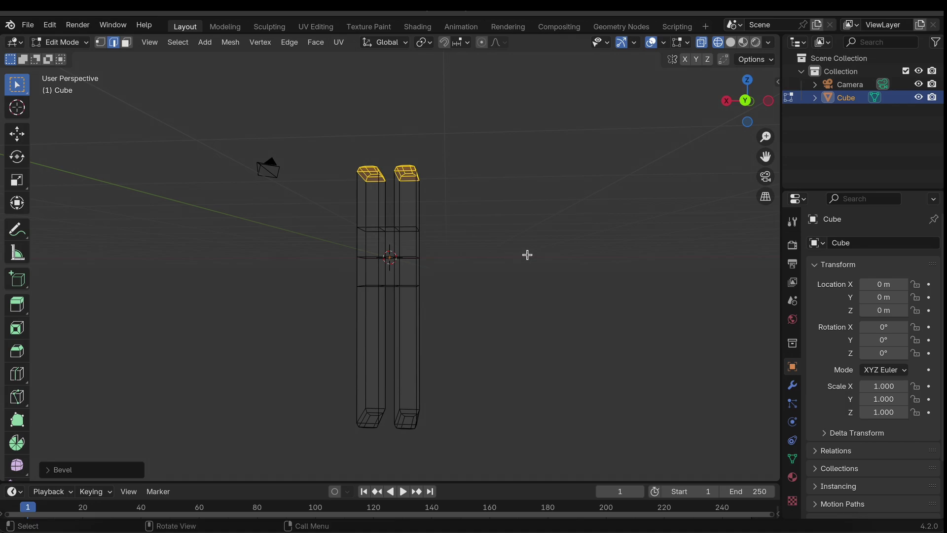
middle_click_drag(469, 235, 384, 252)
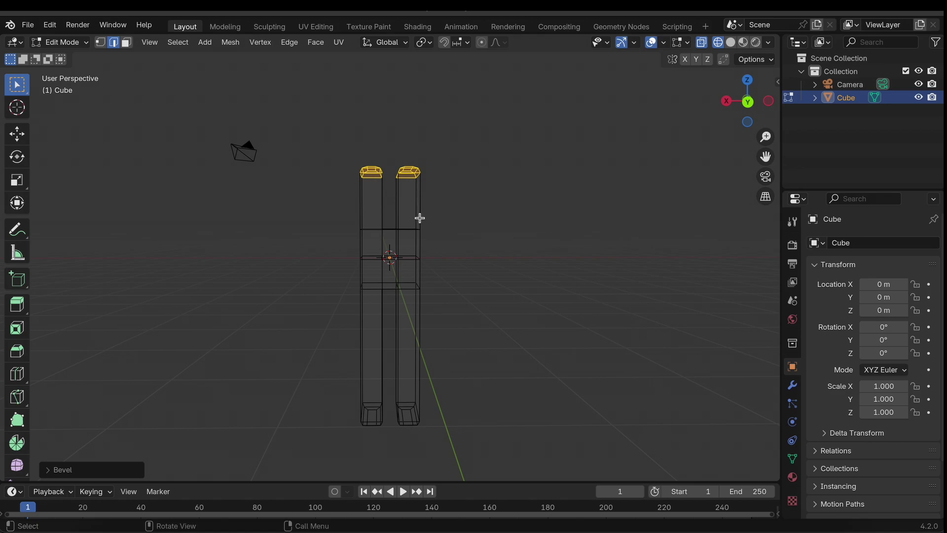
left_click(475, 201)
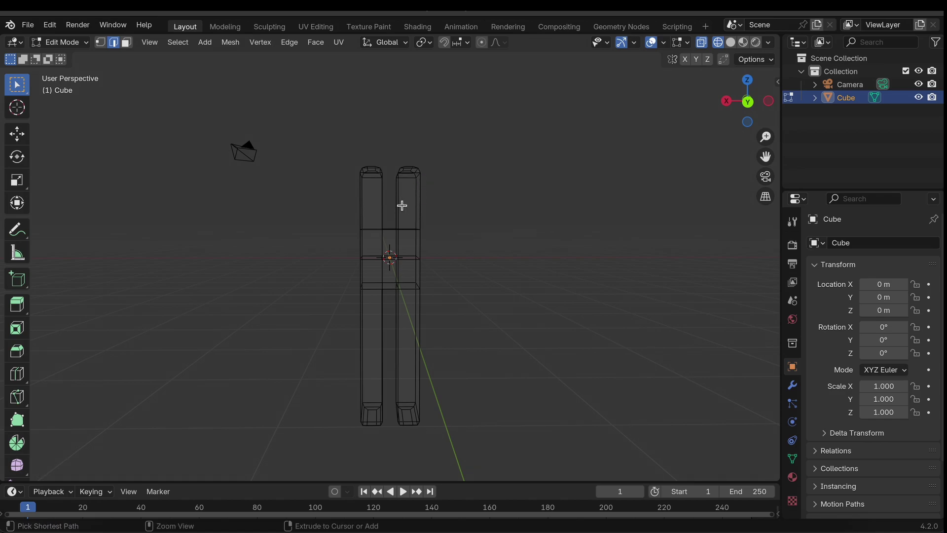
key("ctrl+r")
scroll(403, 205, "up", 2)
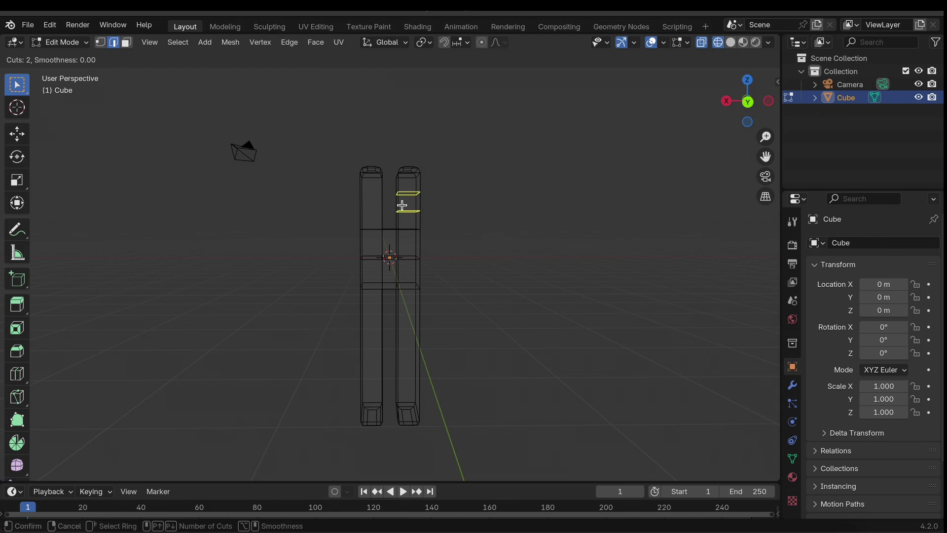
left_click(403, 204)
right_click(403, 204)
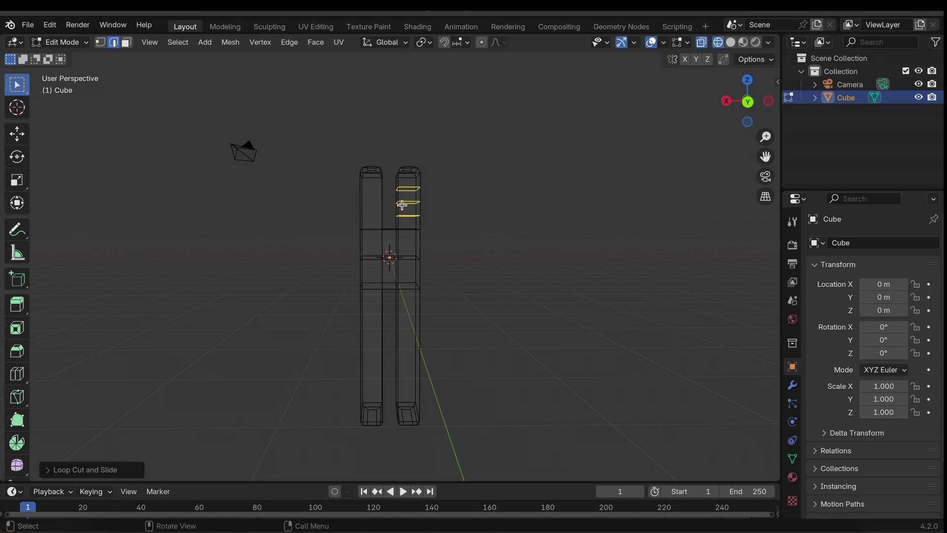
Step: Add three evenly spaced horizontal loop cuts to the left upper prong
key("ctrl+r")
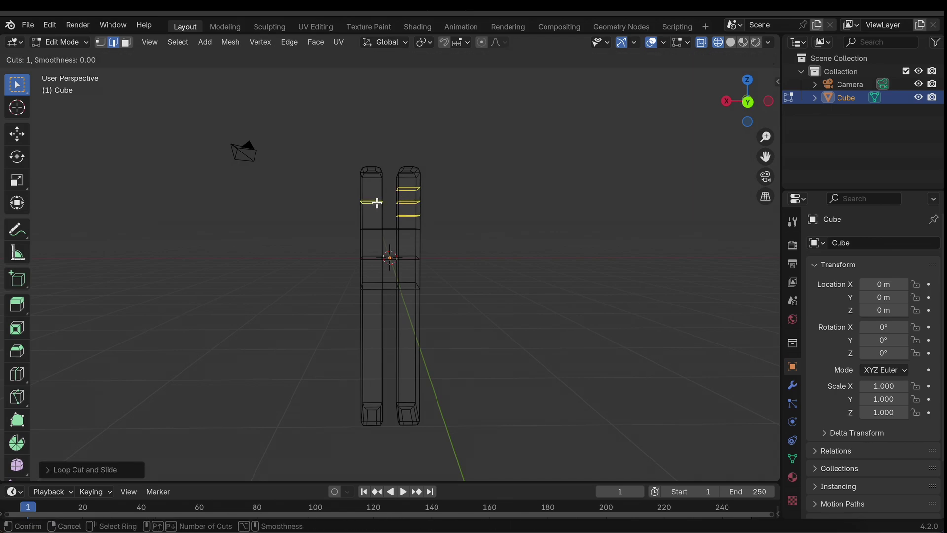
scroll(376, 203, "up", 2)
left_click(377, 203)
right_click(376, 203)
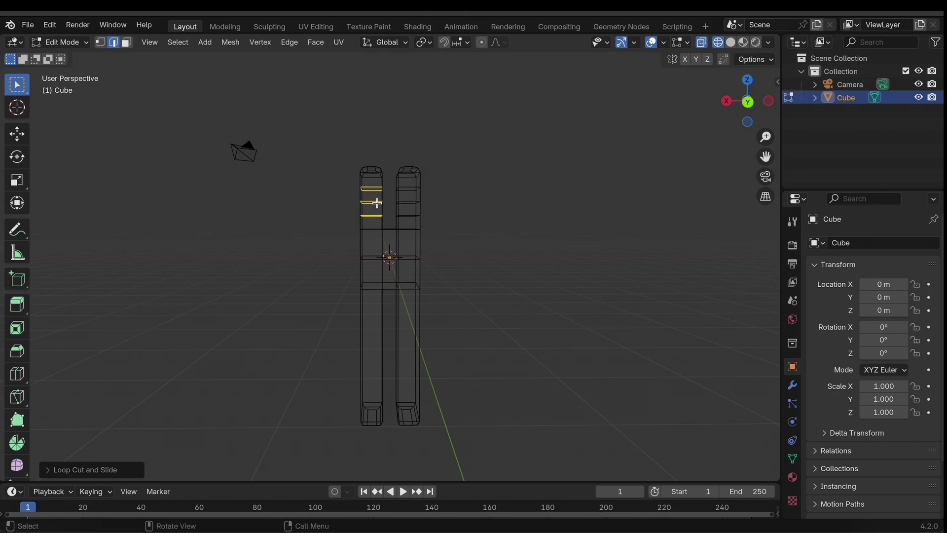
Step: Add 11 evenly spaced horizontal loop cuts along the left lower leg
key("ctrl+r")
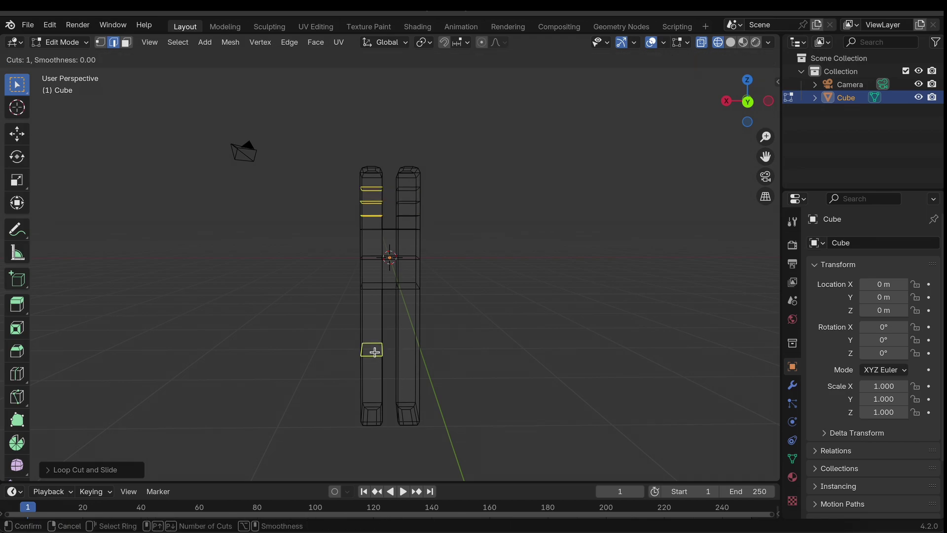
scroll(375, 352, "up", 10)
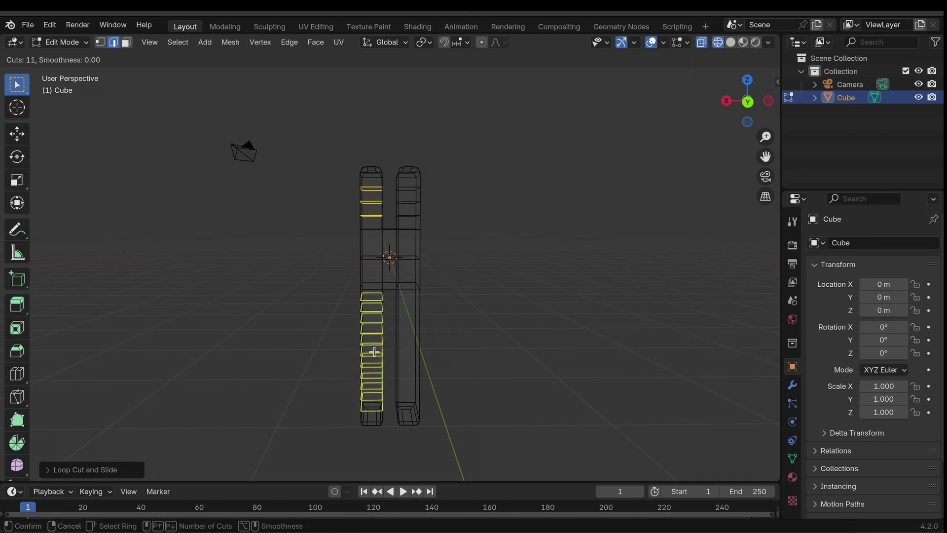
left_click(375, 351)
right_click(375, 351)
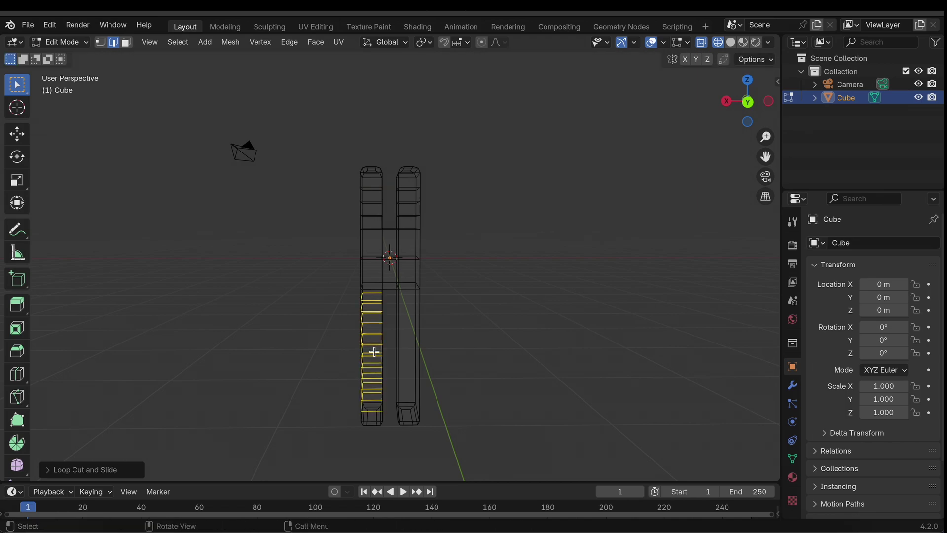
Step: Add 11 evenly spaced horizontal loop cuts along the right lower leg to match the left one
key("ctrl+r")
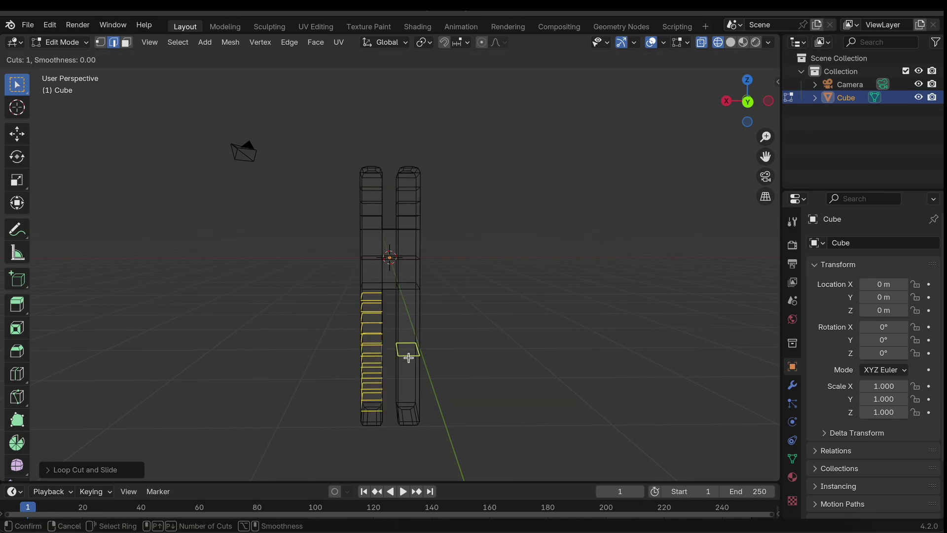
scroll(408, 357, "up", 5)
scroll(409, 357, "up", 5)
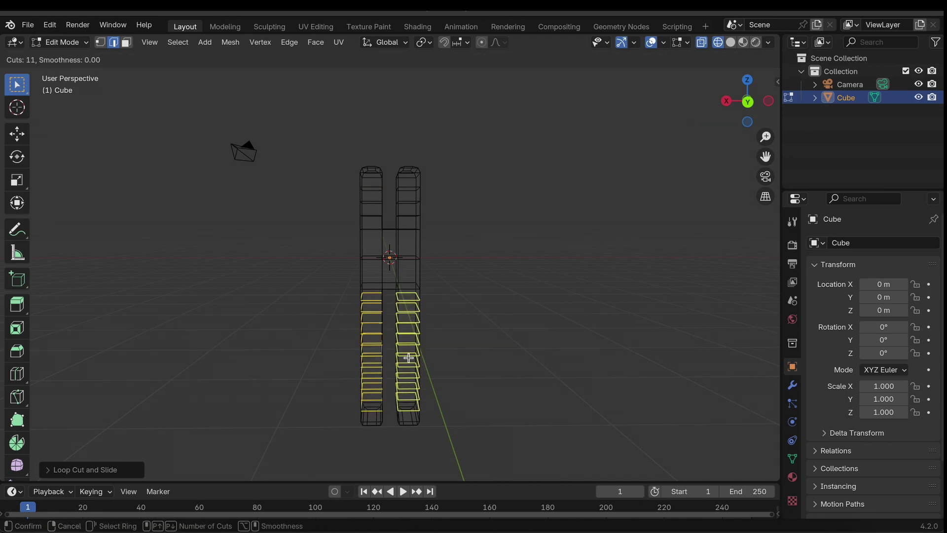
left_click(408, 357)
right_click(408, 357)
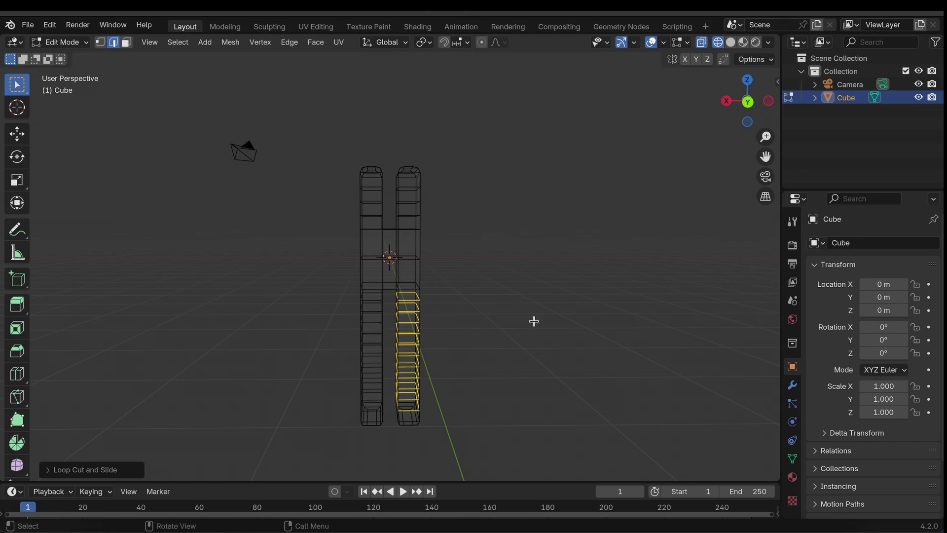
Step: Select the horizontal edge loop around the middle of the body and scale it down to about 0.17 to pinch the waist
middle_click_drag(459, 288, 459, 288)
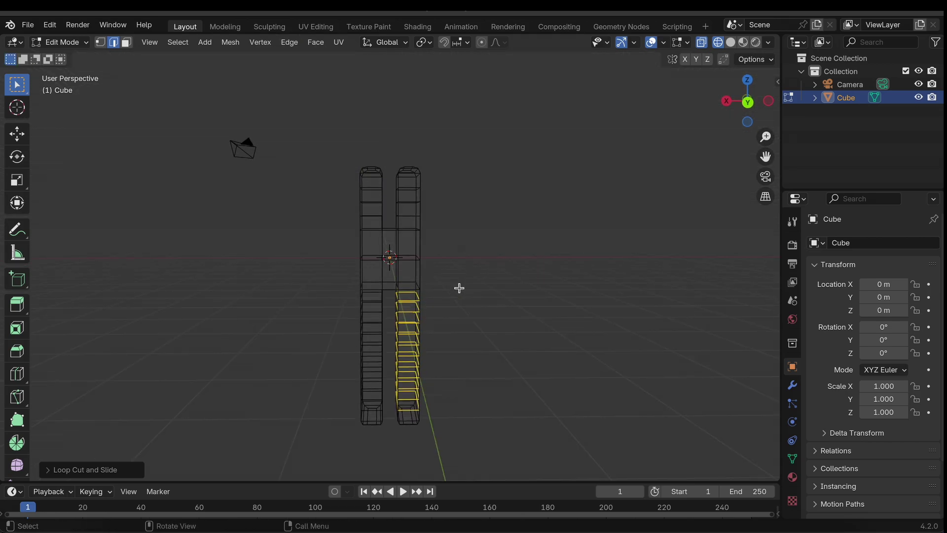
scroll(408, 260, "up", 5)
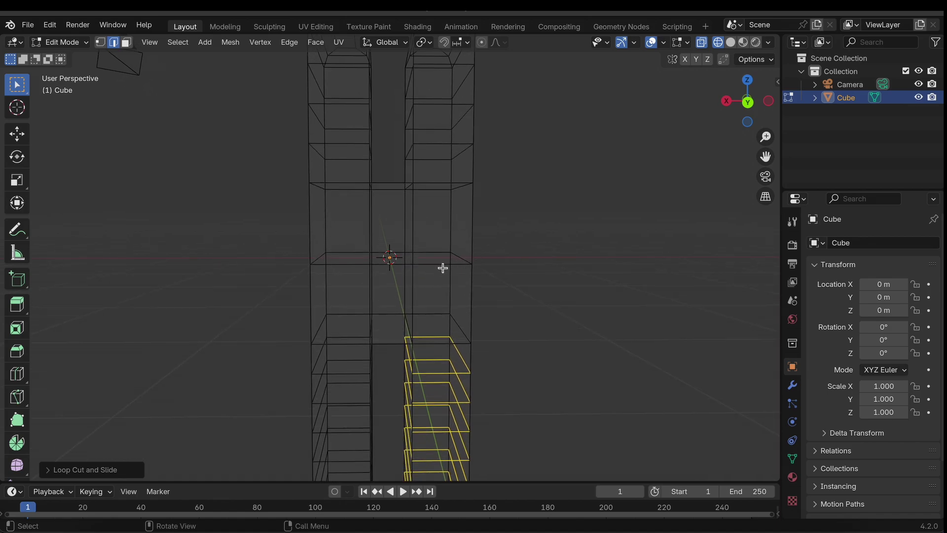
left_click(442, 267)
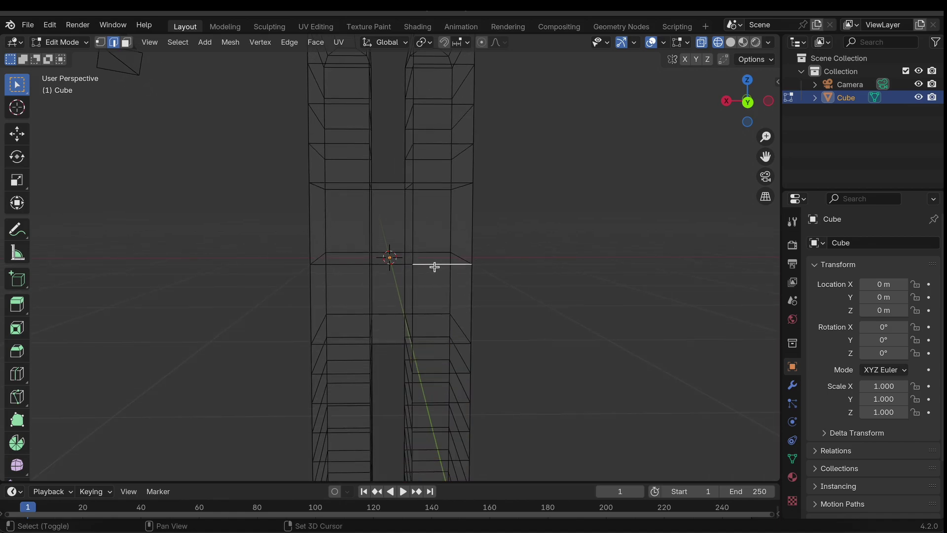
left_click(434, 266, "alt")
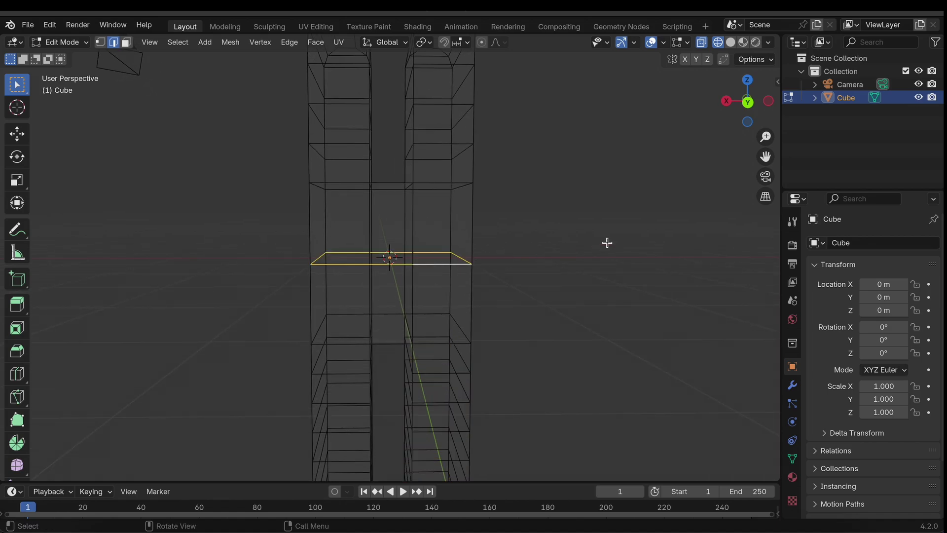
key("s")
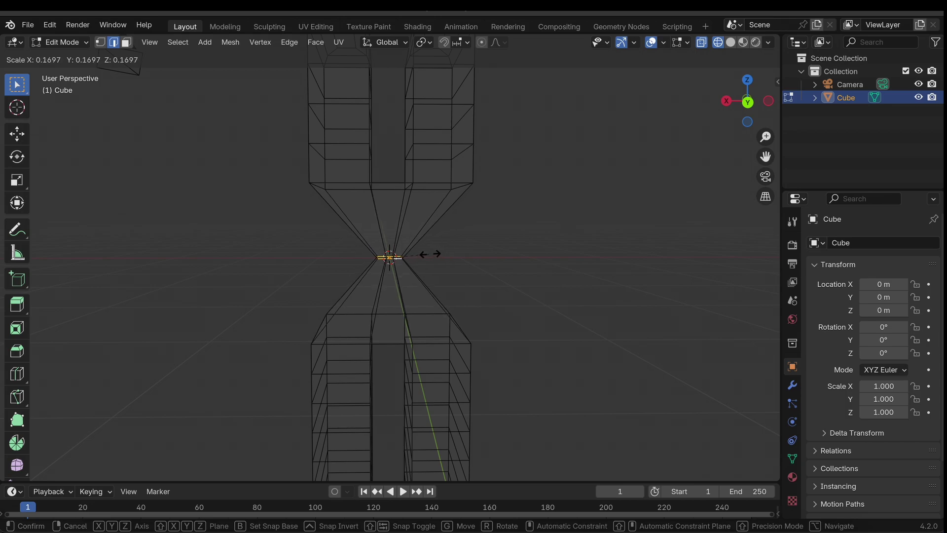
left_click(428, 253)
scroll(689, 235, "down", 2)
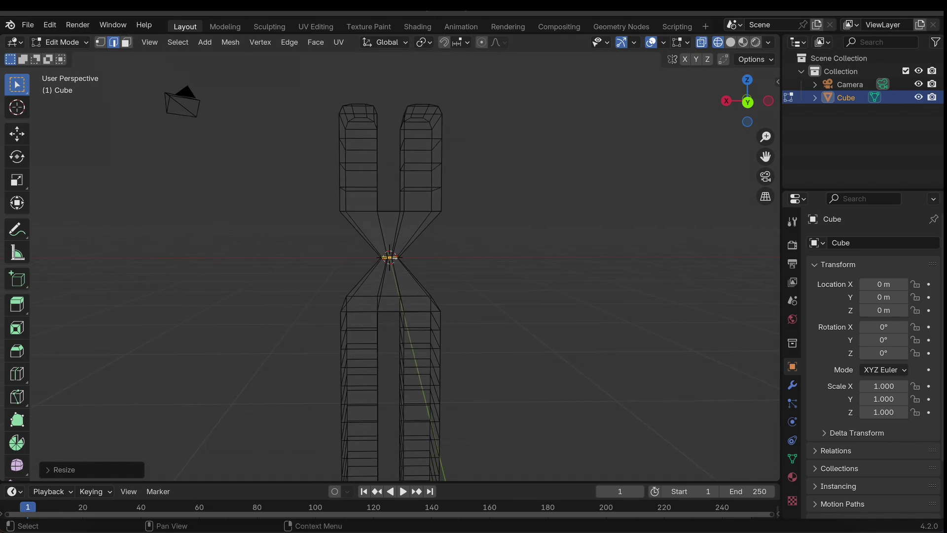
Step: In the back orthographic view, move the whole right upper prong, including its waist vertices, outward about 0.36 m along X
left_click(747, 100)
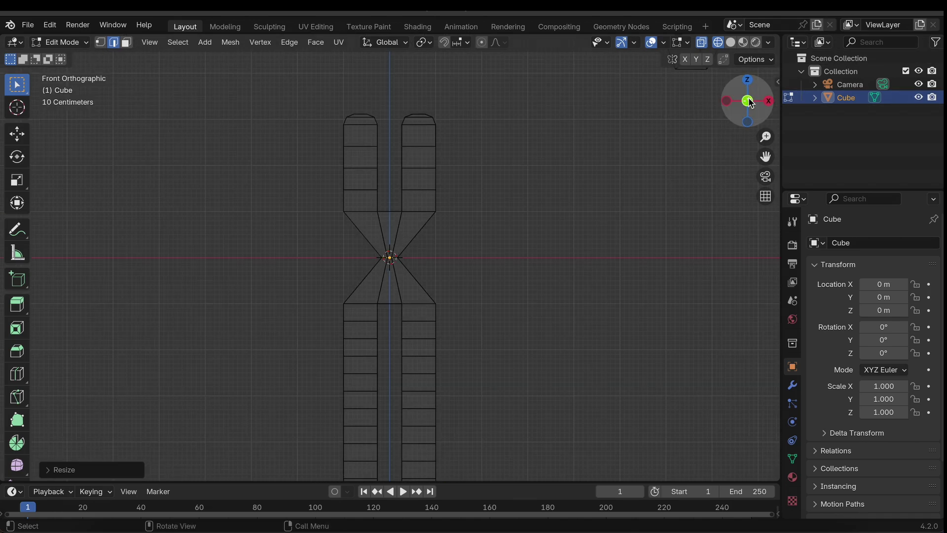
left_click(747, 100)
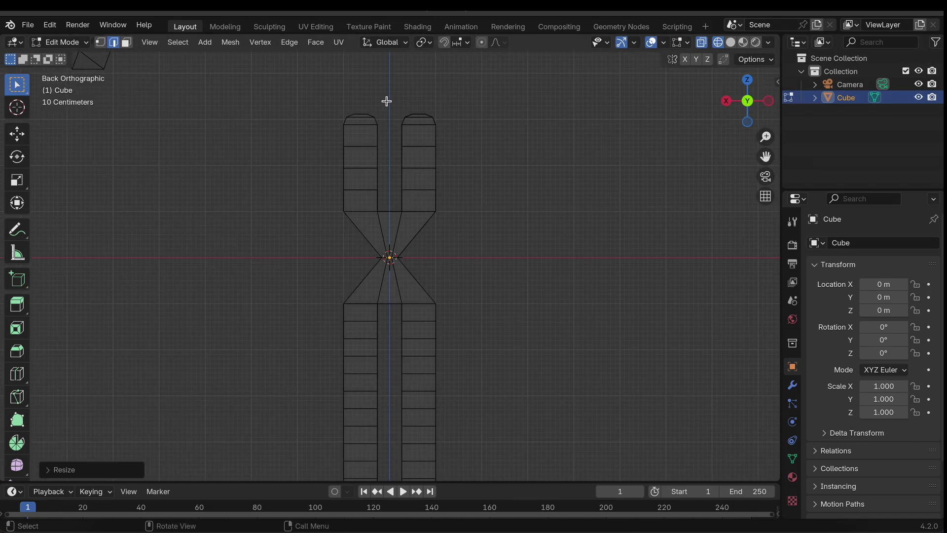
left_click_drag(390, 96, 492, 265)
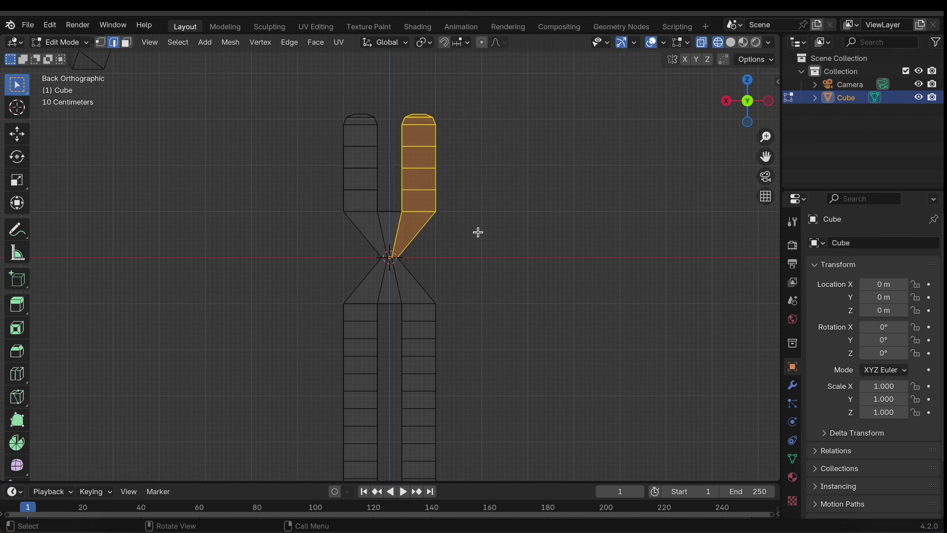
key("g")
key("x")
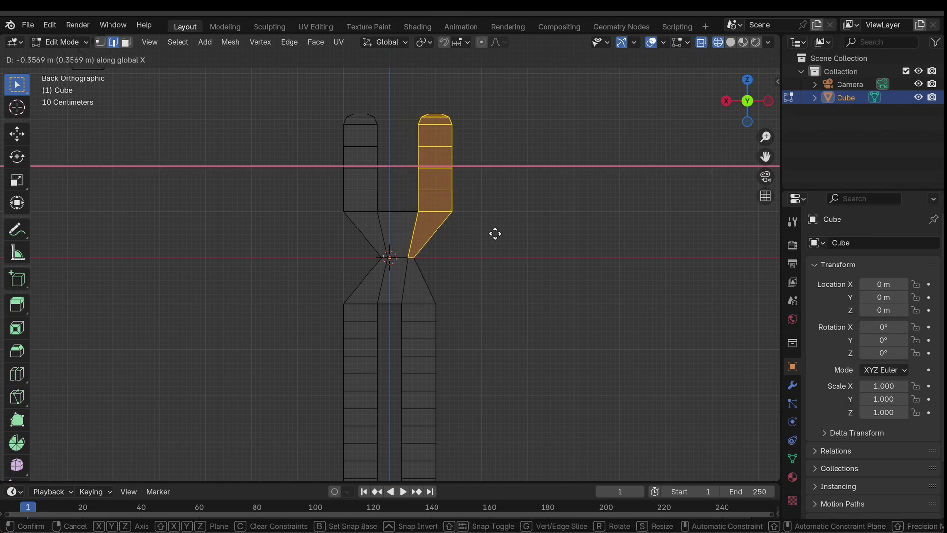
left_click(495, 233)
Step: Move the whole left upper prong, including its waist vertices, outward along X, away from the right prong
left_click_drag(321, 96, 386, 255)
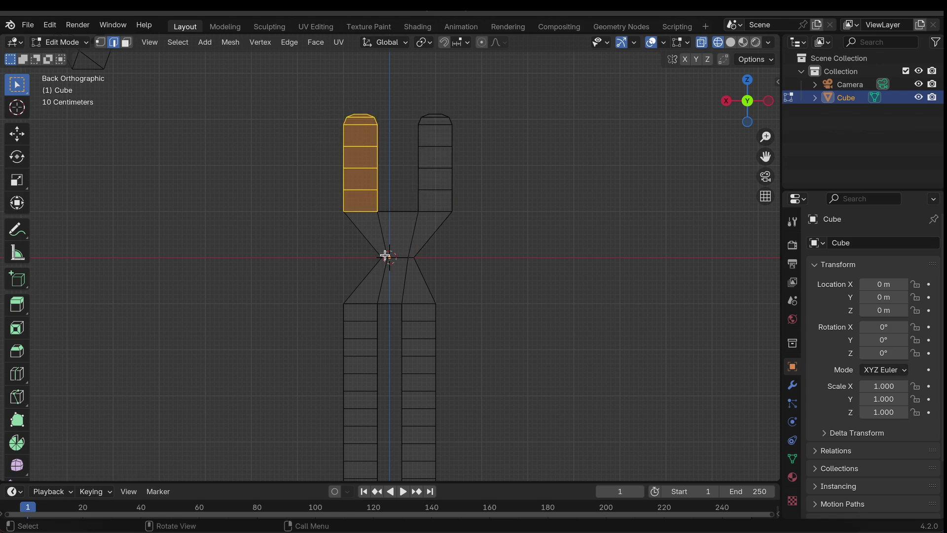
left_click_drag(311, 90, 390, 261)
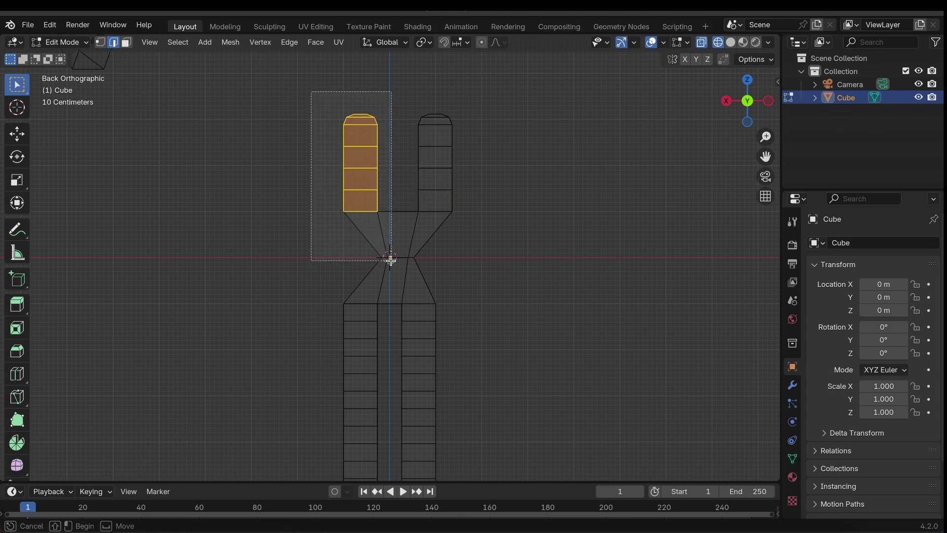
left_click_drag(390, 260, 390, 260)
key("g")
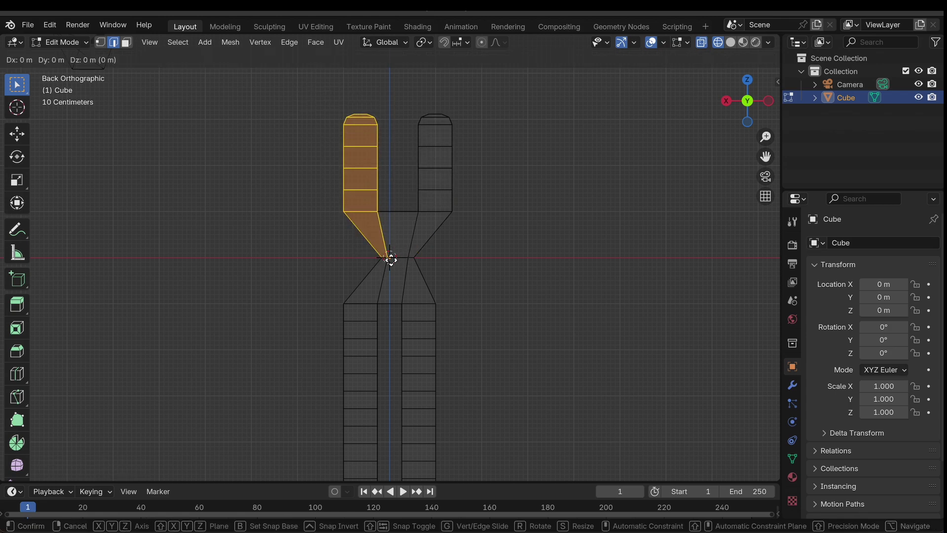
key("x")
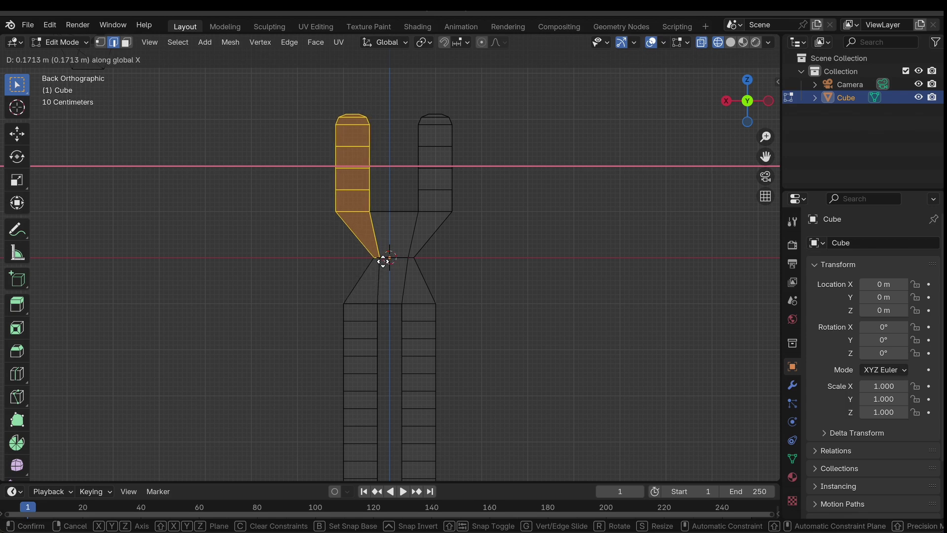
left_click(380, 262)
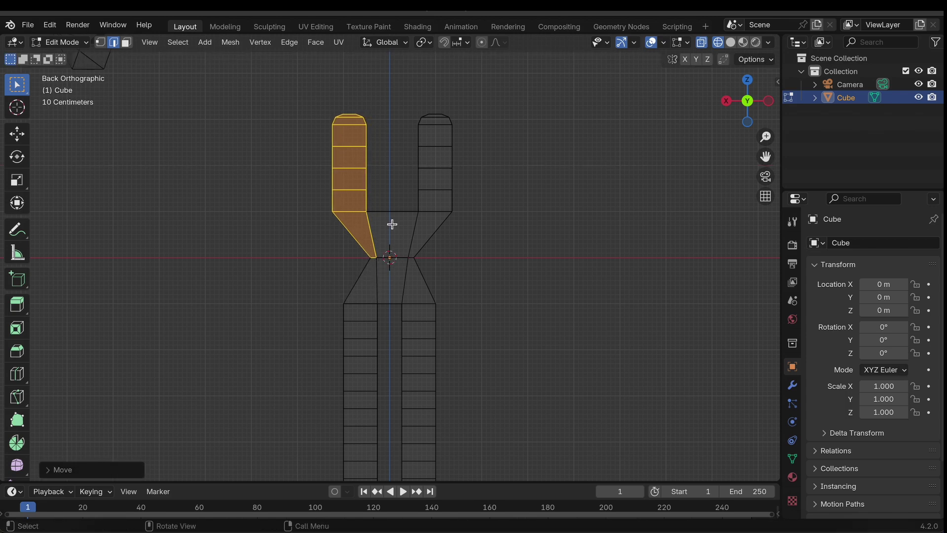
Step: Move the whole left lower leg, including its waist vertices, slightly outward along X
scroll(333, 314, "down", 2)
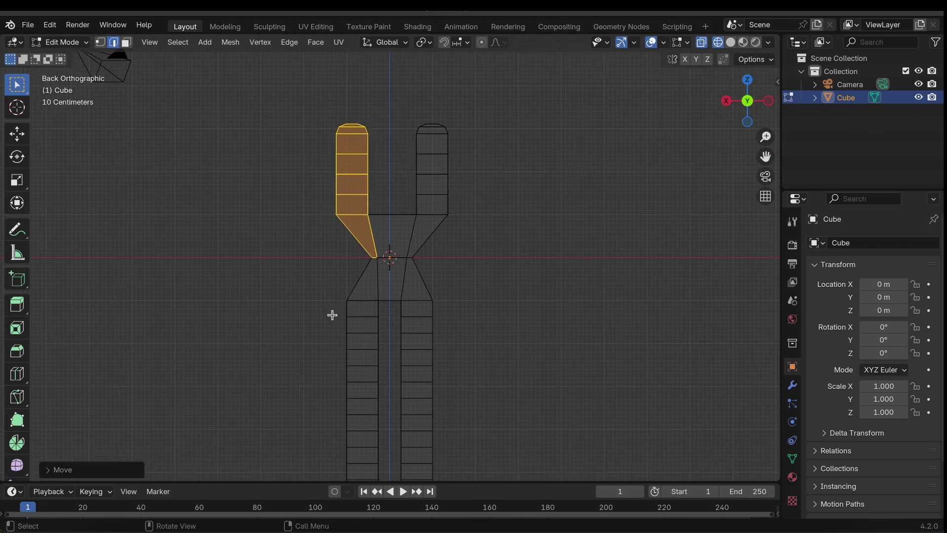
left_click_drag(336, 257, 387, 449)
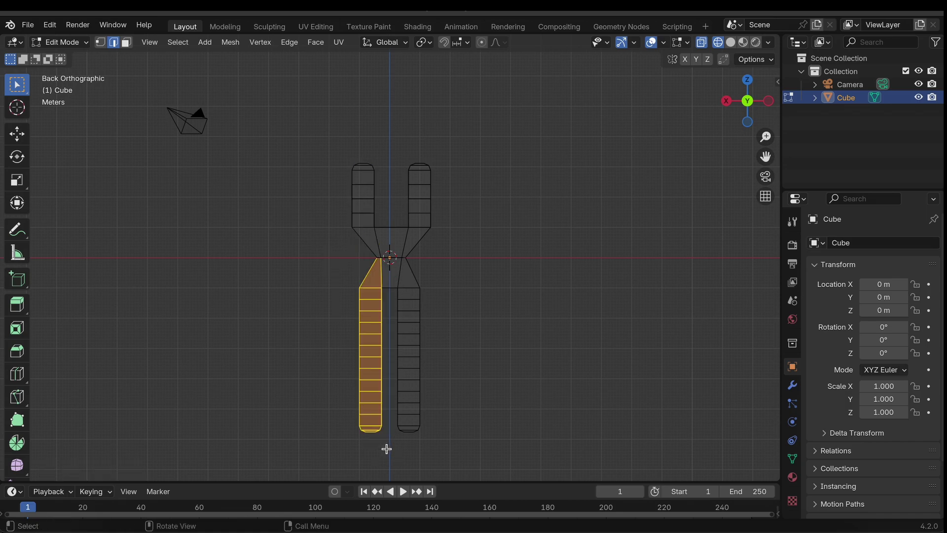
key("g")
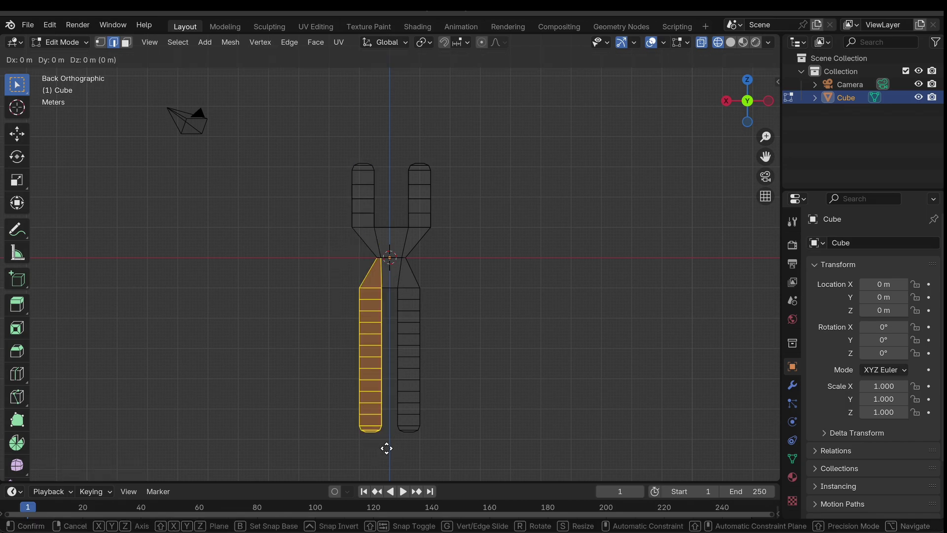
key("x")
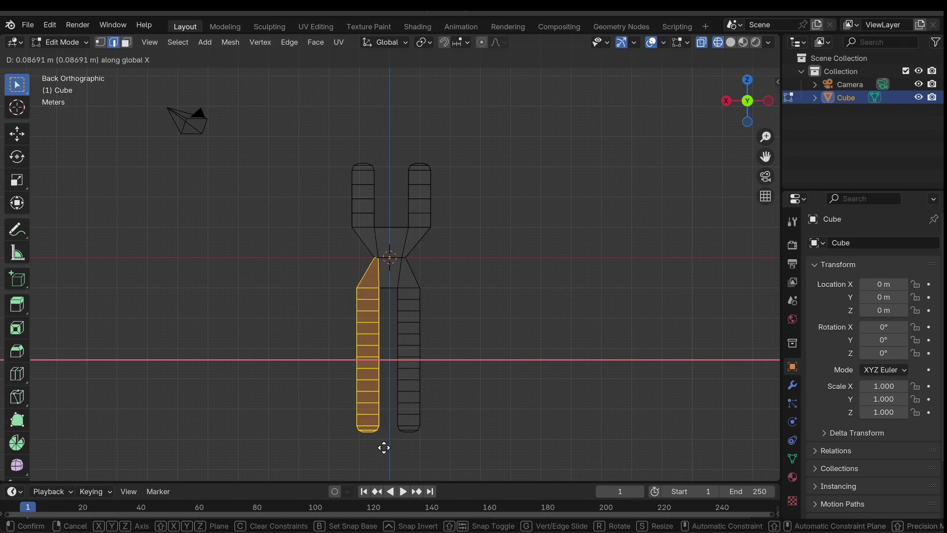
left_click(381, 448)
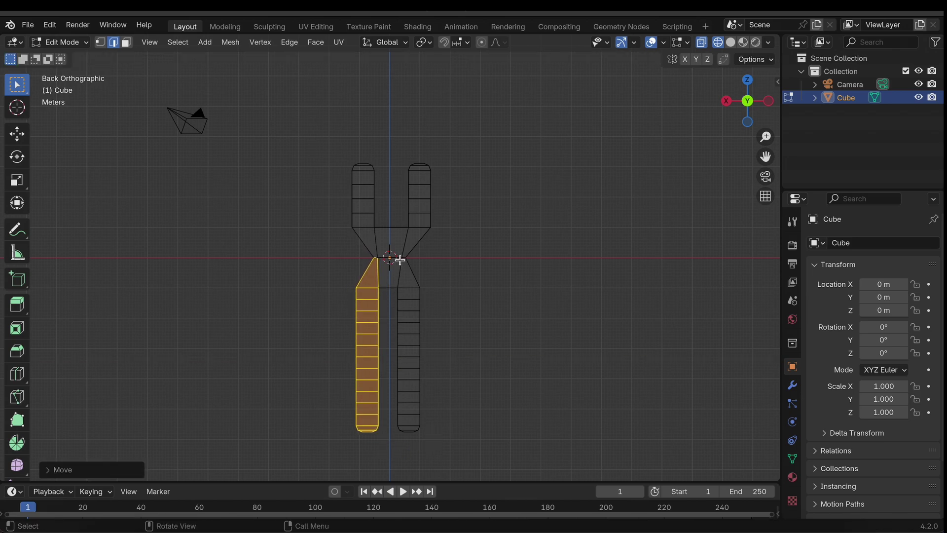
Step: Move the whole right lower leg, including its waist vertices, slightly outward along X
left_click_drag(399, 257, 456, 445)
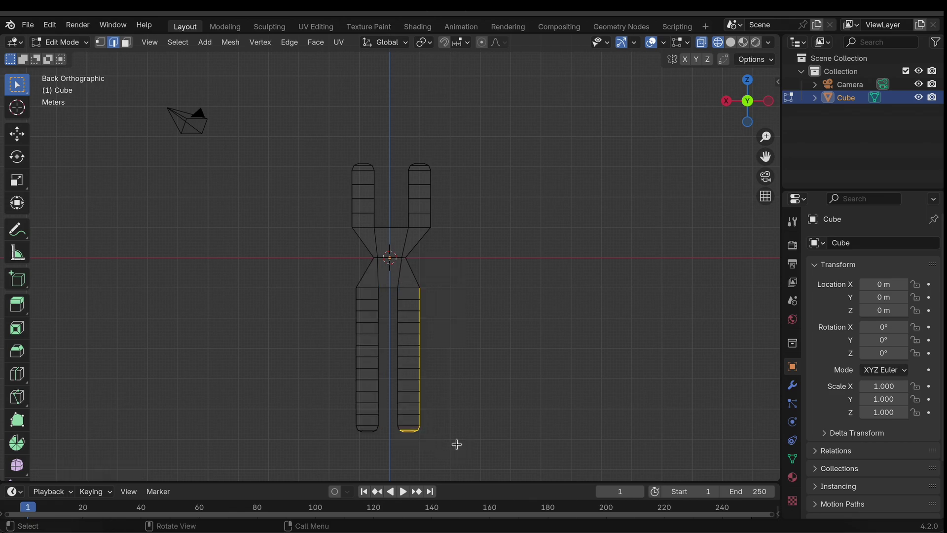
left_click_drag(390, 257, 462, 443)
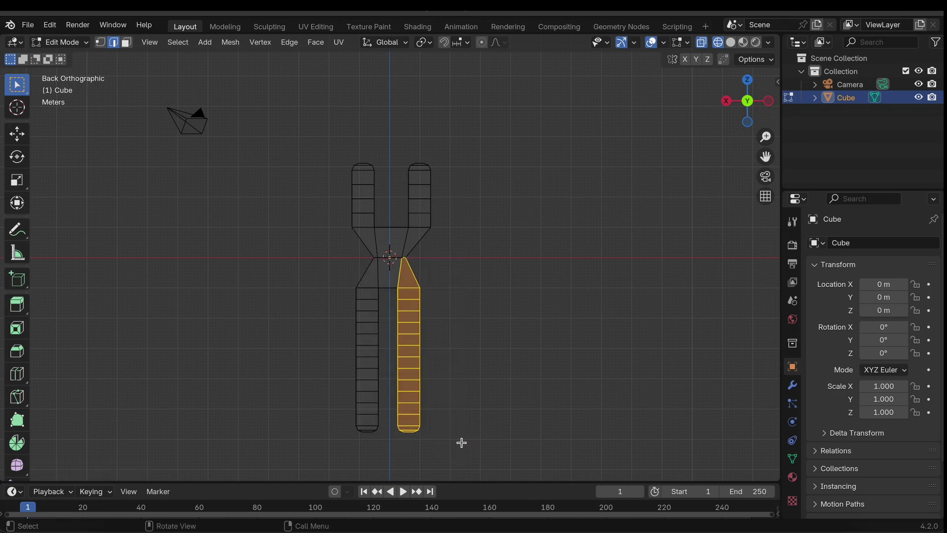
key("g")
key("x")
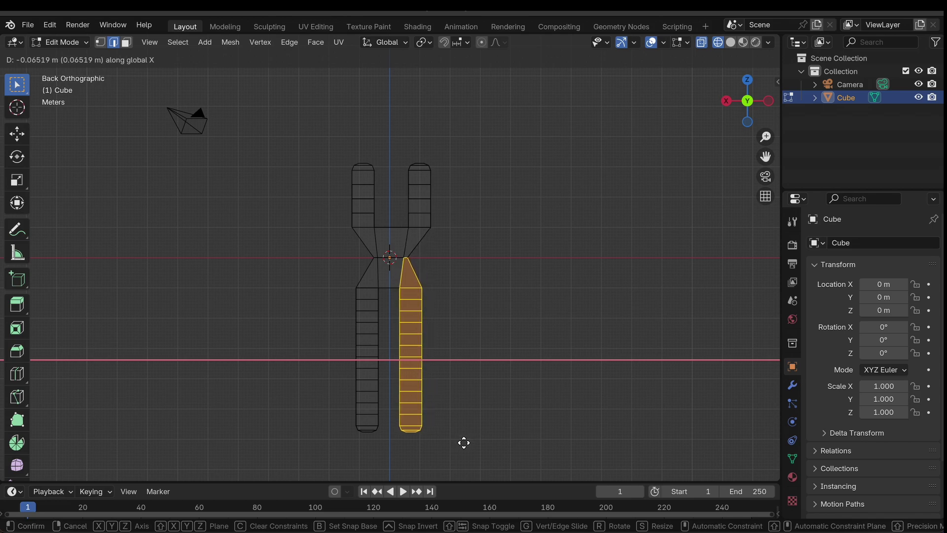
left_click(465, 442)
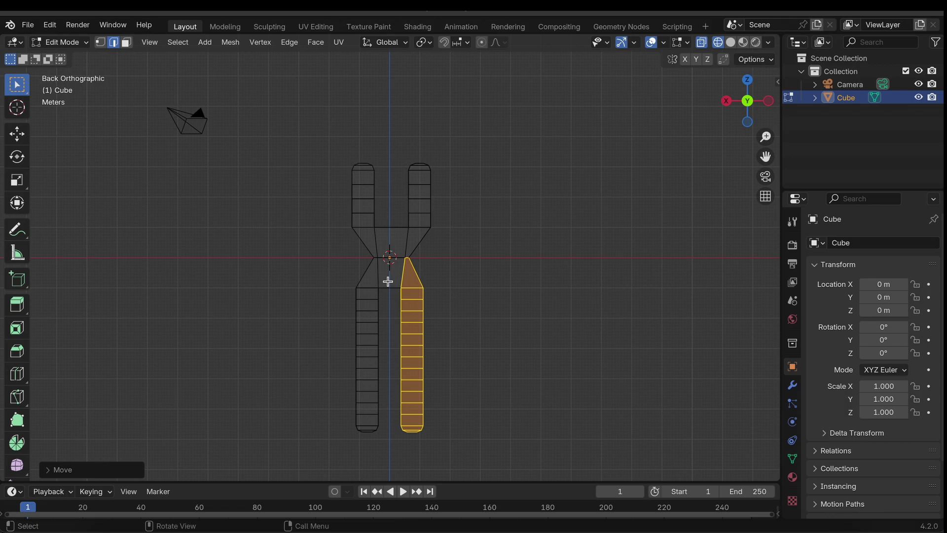
Step: Add a centred vertical loop cut through the middle section between the arms and scale it down to about a quarter
key("ctrl+r")
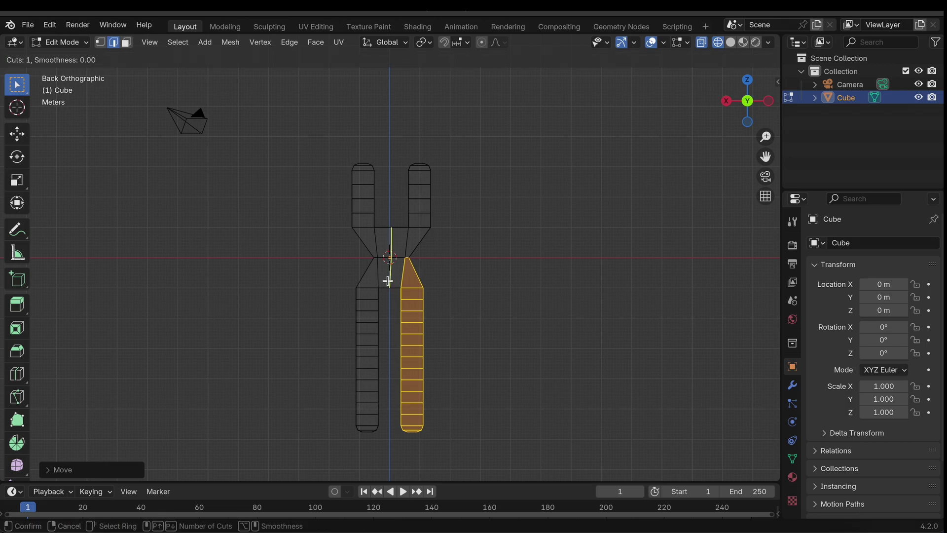
left_click(388, 280)
right_click(388, 281)
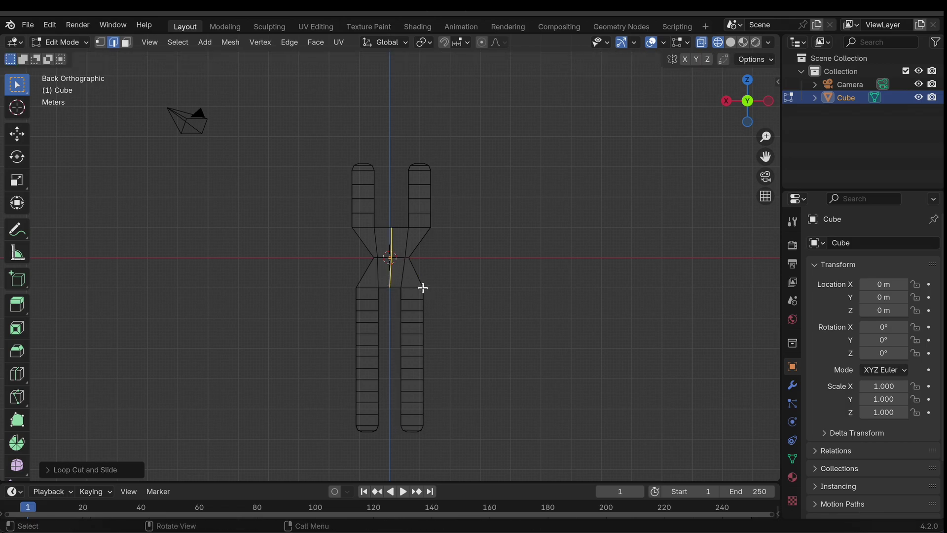
key("s")
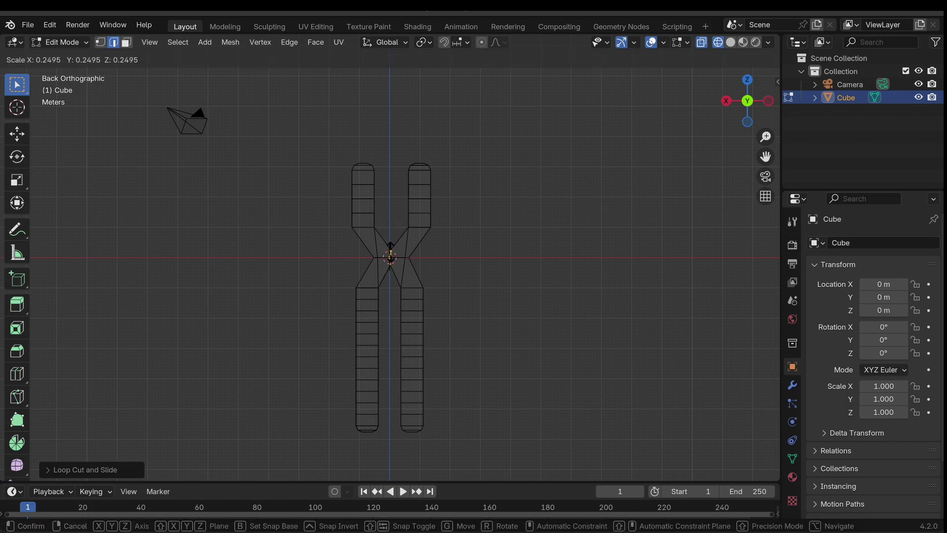
left_click(390, 253)
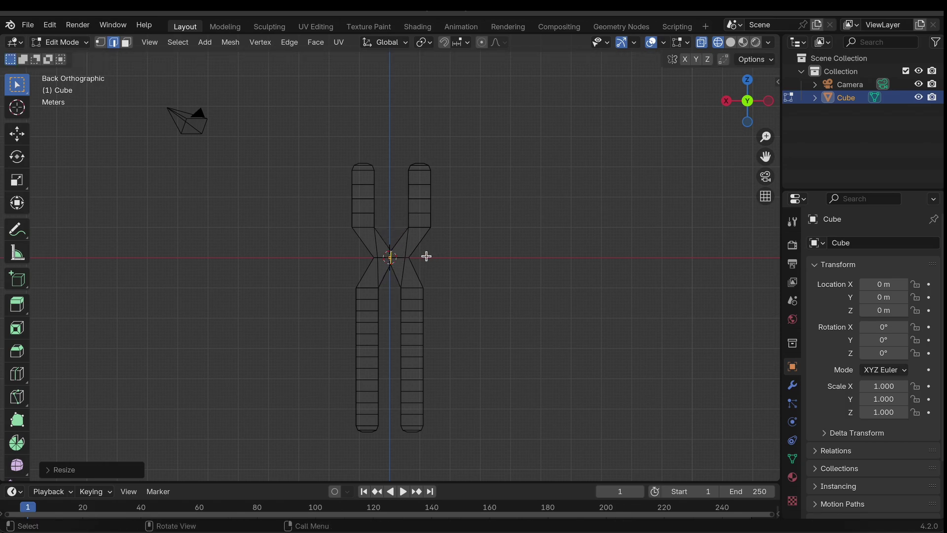
Step: Select the horizontal edge loop around the waist and scale it down to about 0.47 to pinch the centre
left_click(405, 258)
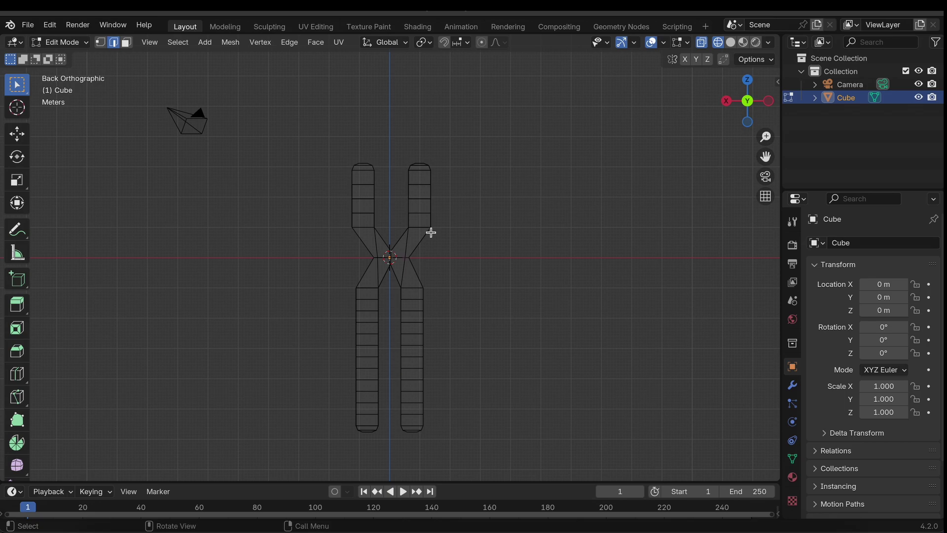
scroll(431, 232, "up", 9)
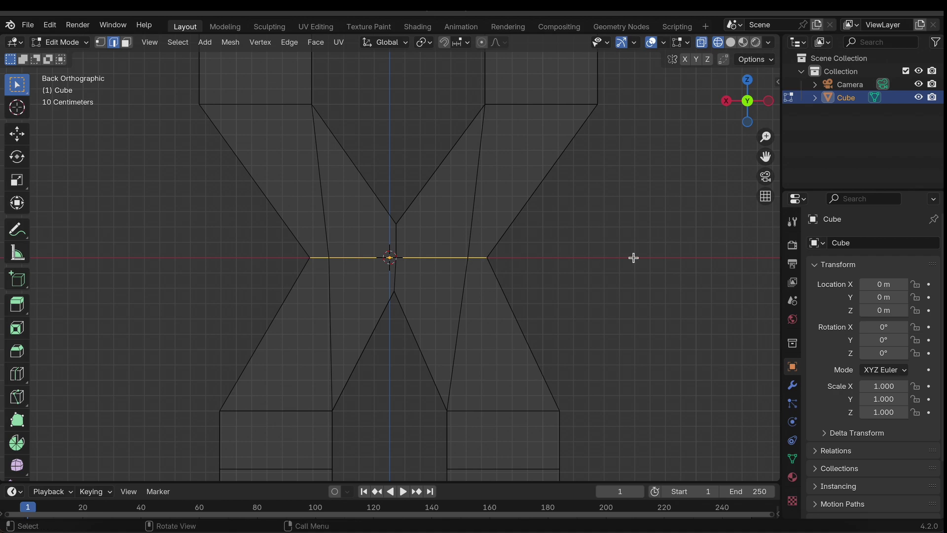
key("s")
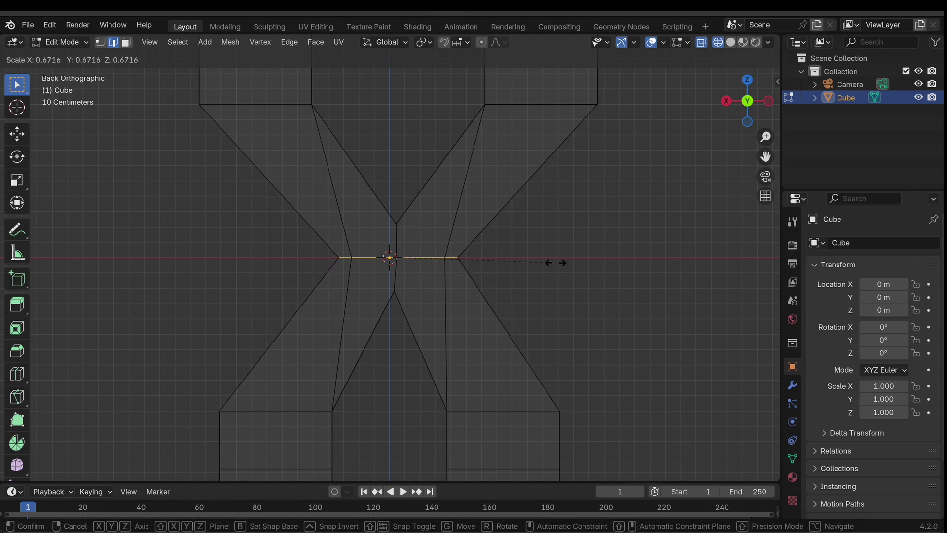
left_click(506, 259)
Step: Move the lower left leg, without the waist vertices, slightly outward along X to line up with the upper left prong
scroll(552, 261, "down", 5)
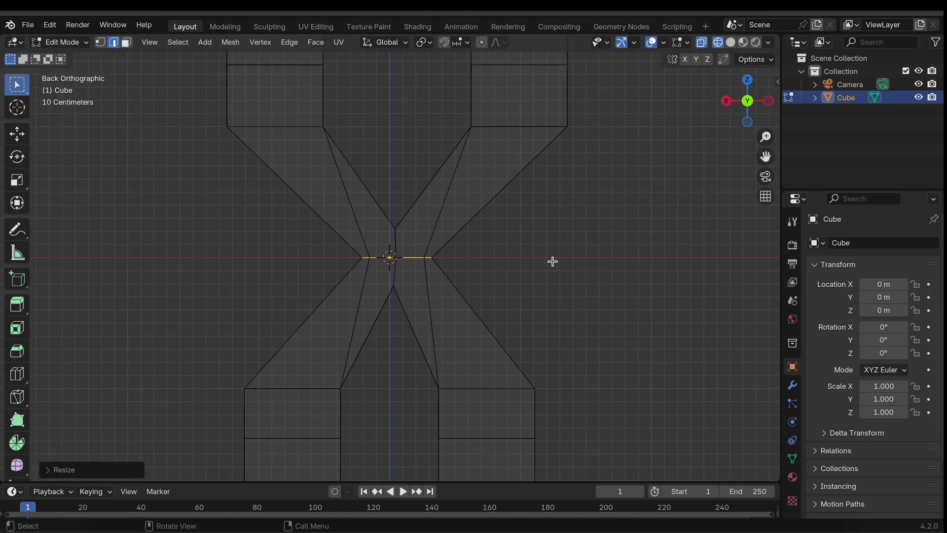
scroll(551, 264, "down", 5)
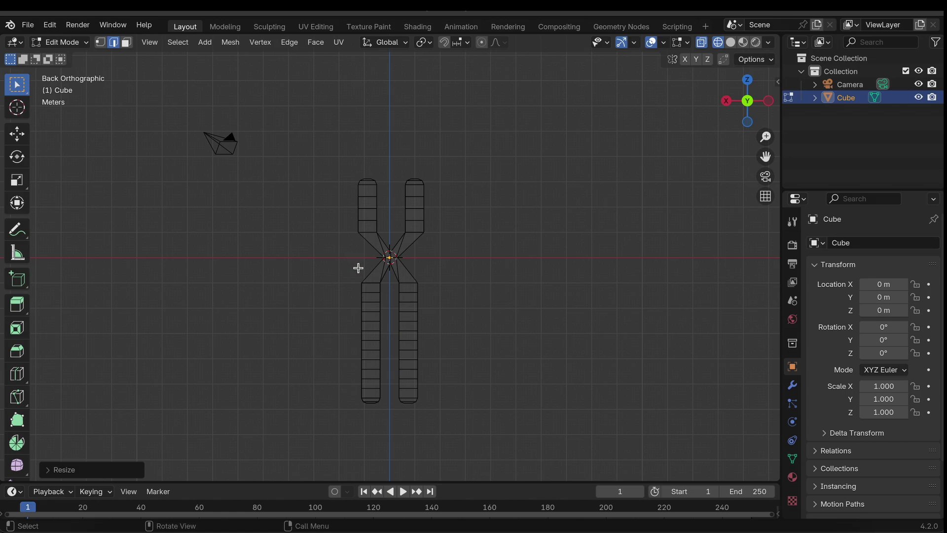
left_click_drag(340, 276, 388, 428)
key("g")
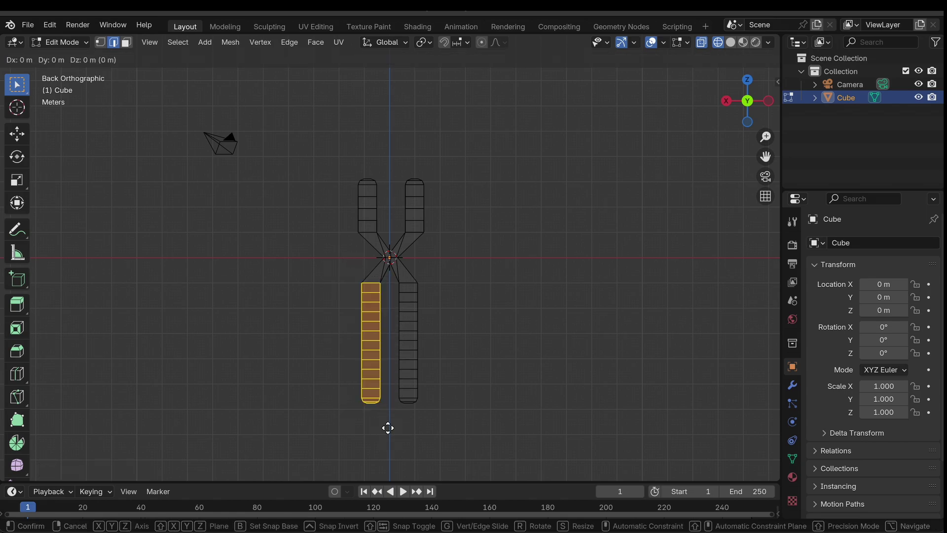
key("x")
left_click(385, 428)
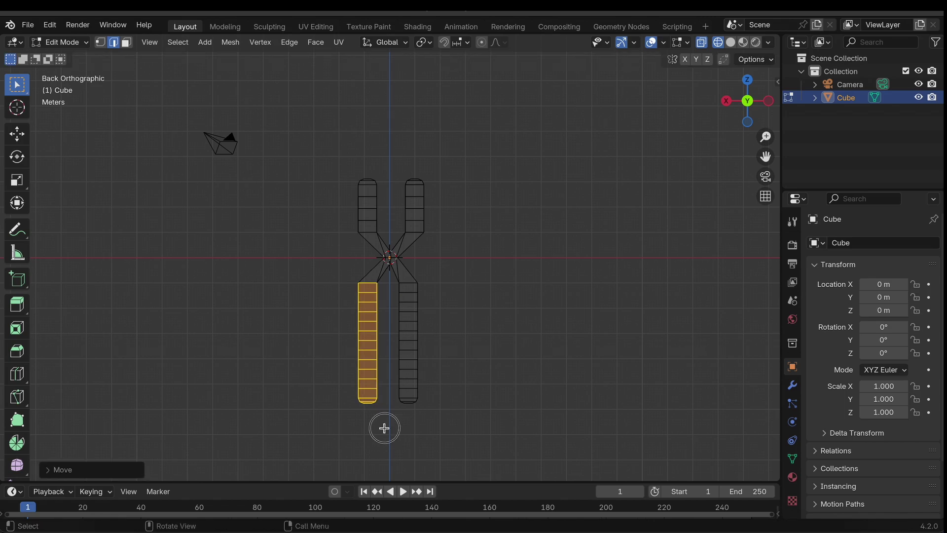
Step: Move the lower right leg, without the waist vertices, outward along X under the upper right prong and clear the selection
left_click_drag(391, 277, 448, 435)
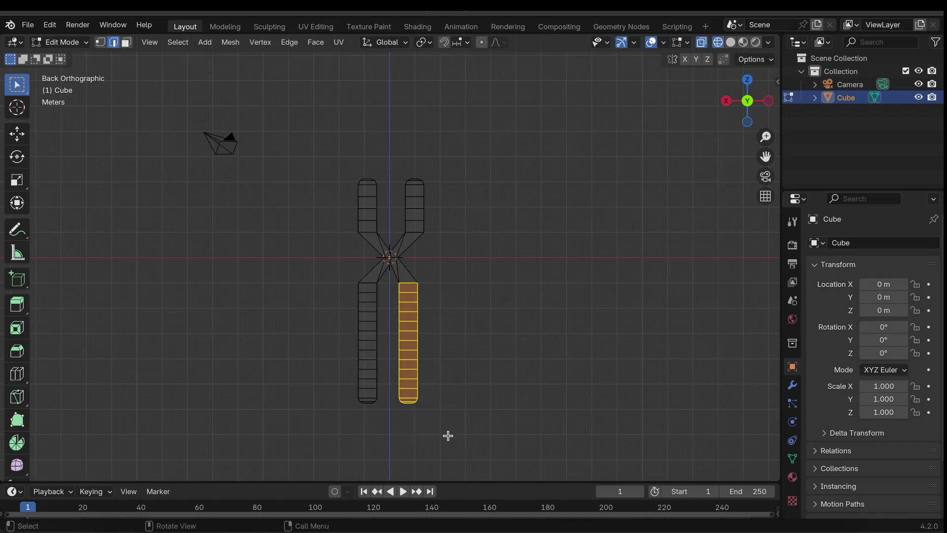
key("g")
key("x")
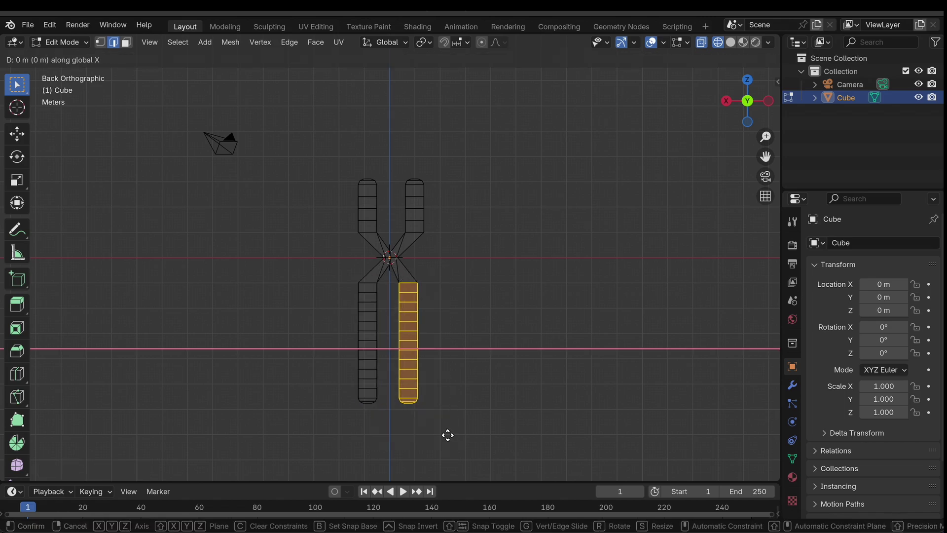
left_click(453, 435)
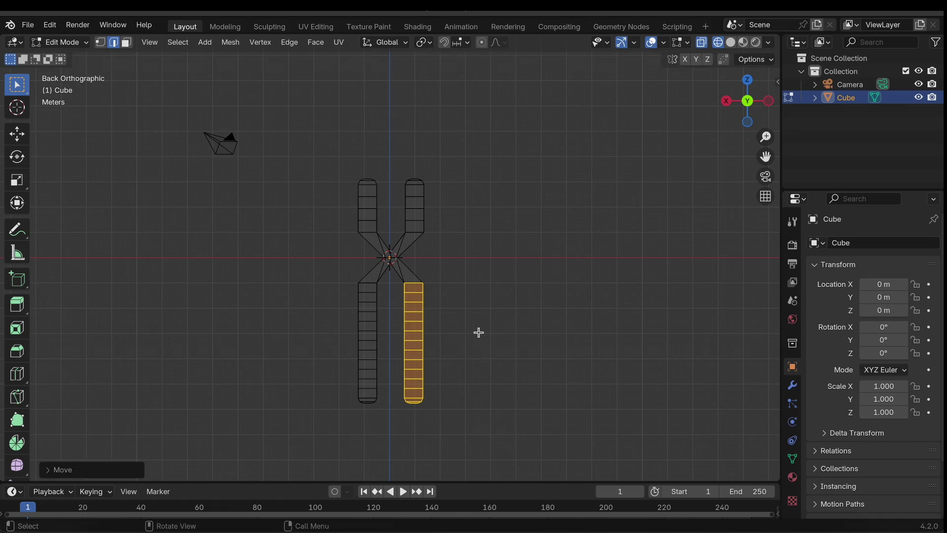
scroll(478, 332, "down", 2)
scroll(479, 332, "up", 3)
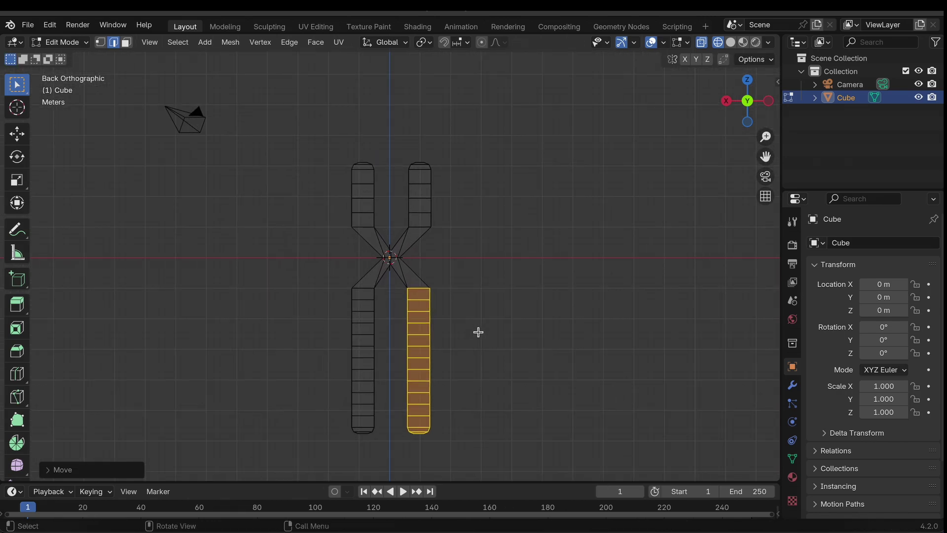
scroll(479, 332, "up", 2)
left_click_drag(767, 155, 768, 88)
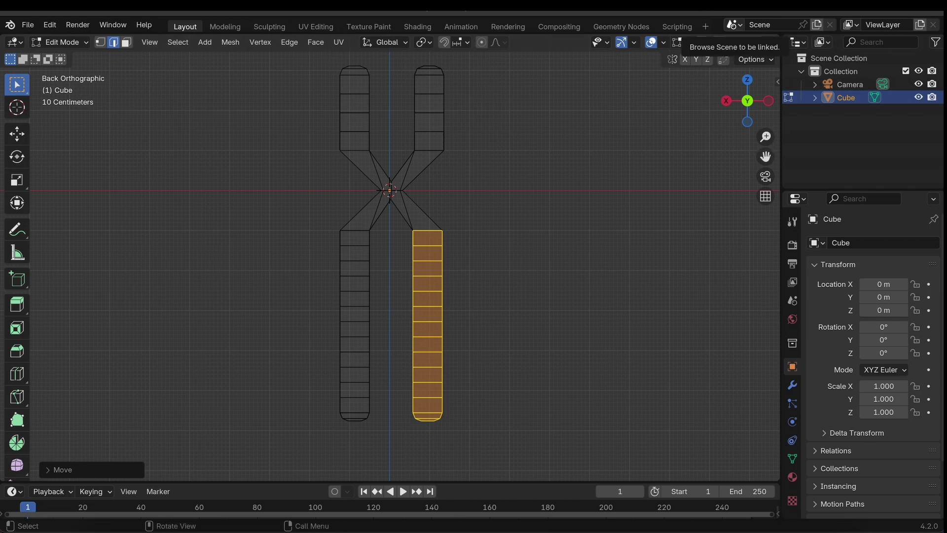
left_click(581, 251)
Step: In the right orthographic view, select the entire mesh and scale it along Y to about 0.45 to thin it
scroll(500, 260, "down", 3)
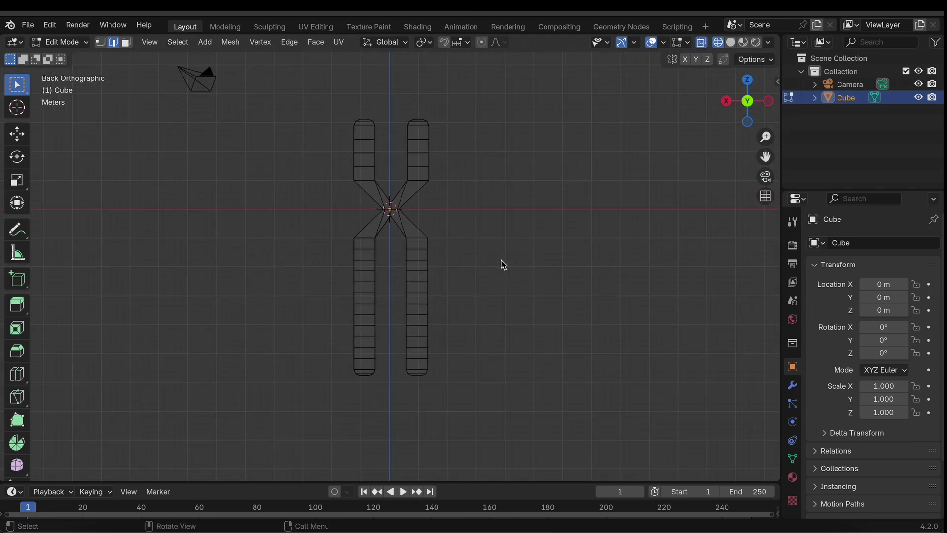
mouse_move(500, 260)
middle_mouse_down()
mouse_move(545, 266)
mouse_move(510, 260)
mouse_move(510, 271)
mouse_move(511, 260)
middle_mouse_up()
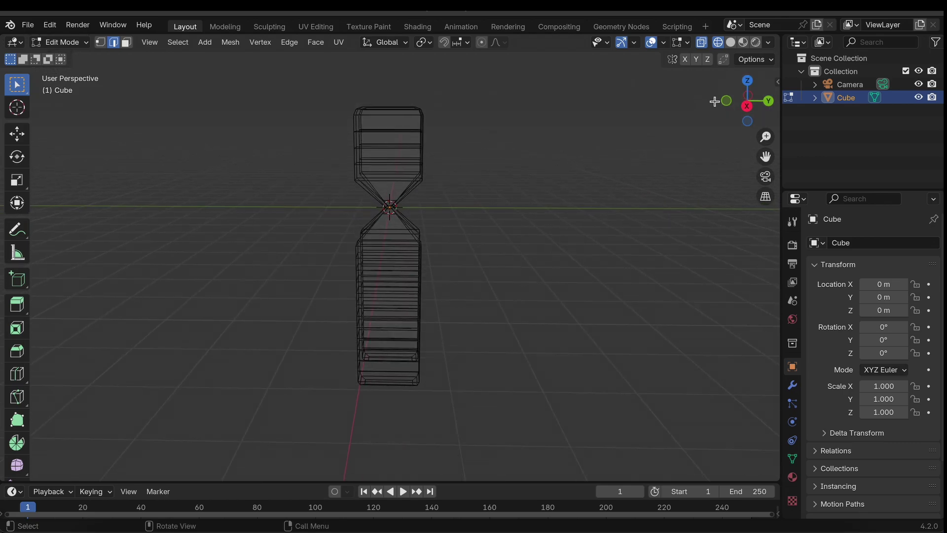
left_click(747, 101)
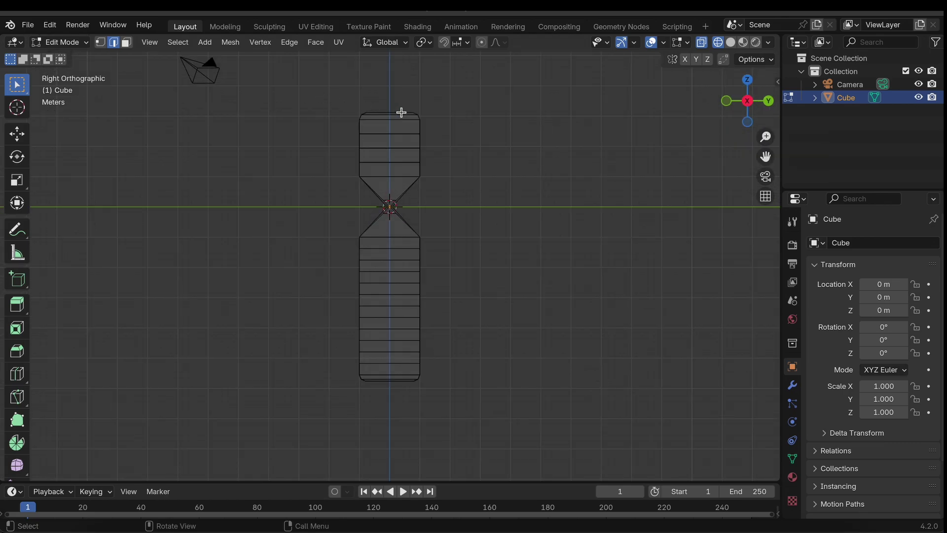
left_click_drag(332, 91, 454, 411)
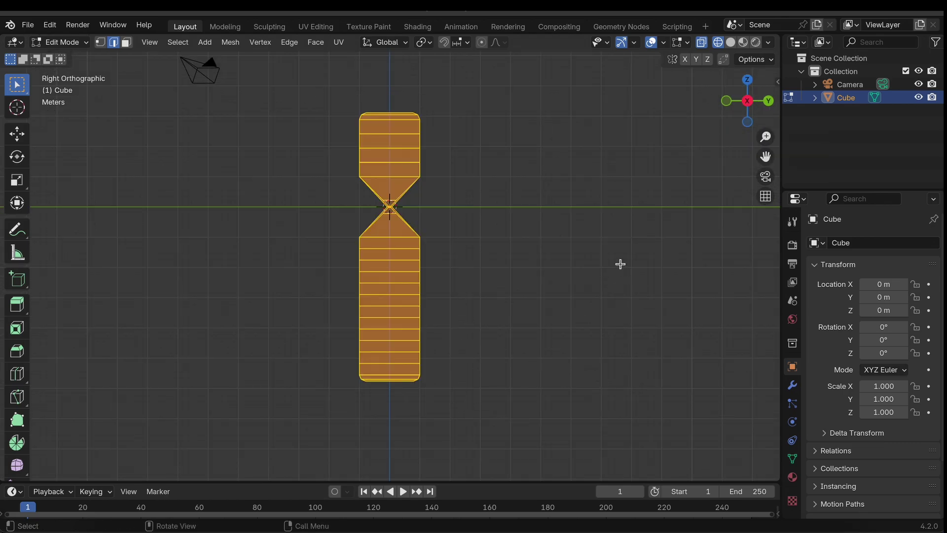
key("s")
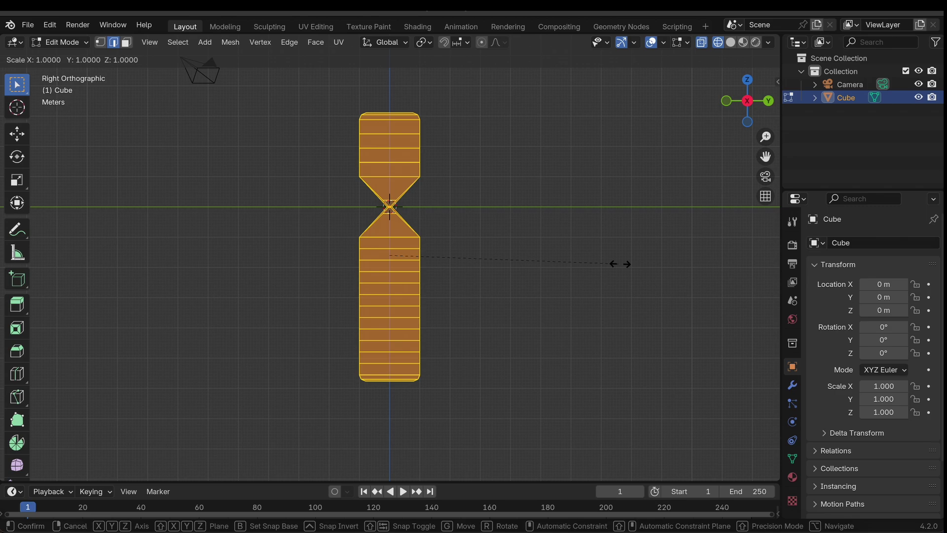
key("y")
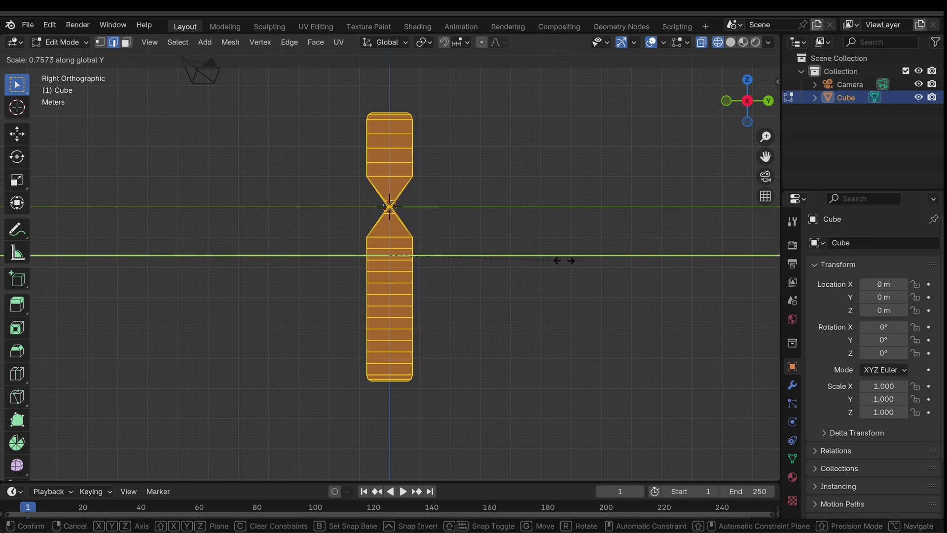
left_click(492, 255)
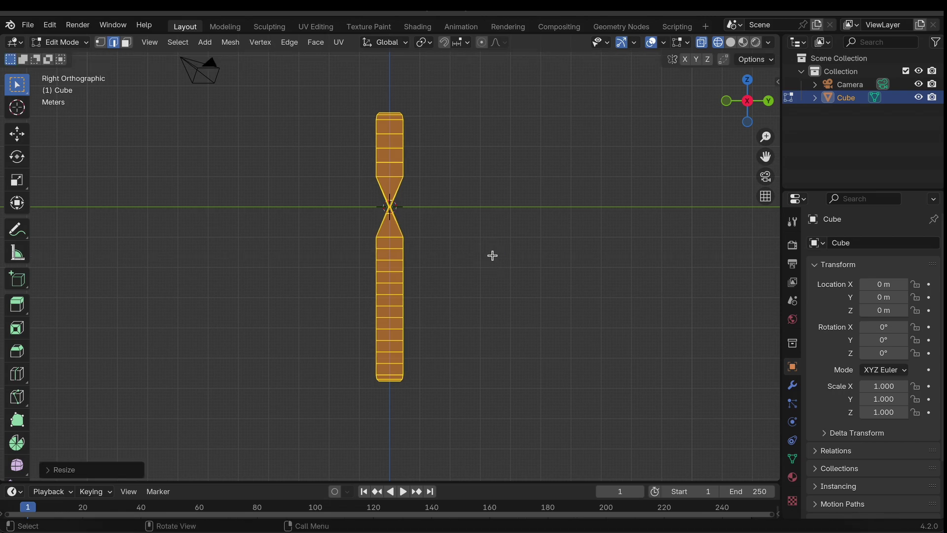
Step: Add a Displace modifier to the cube and switch from Edit Mode to Object Mode
scroll(492, 255, "right", 10)
scroll(492, 255, "left", 5)
middle_click_drag(492, 255, 492, 255)
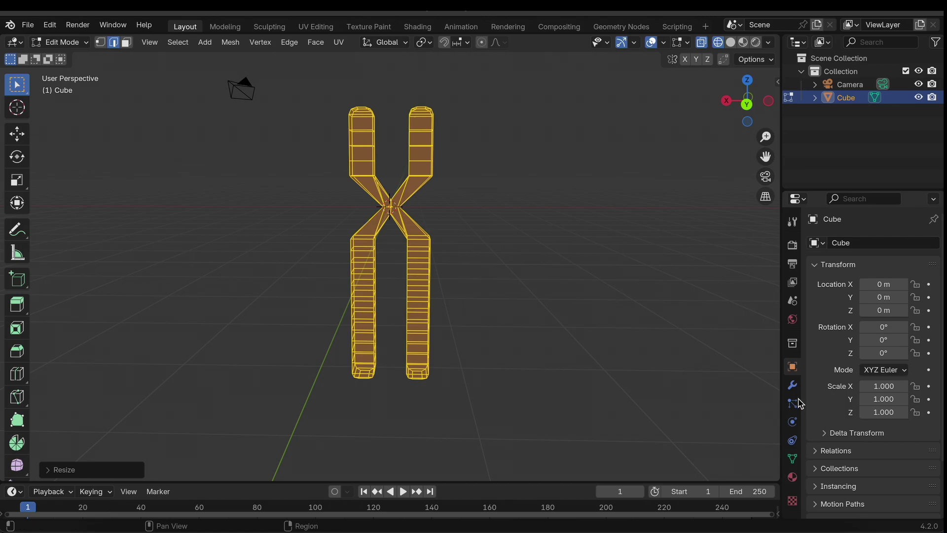
left_click(793, 386)
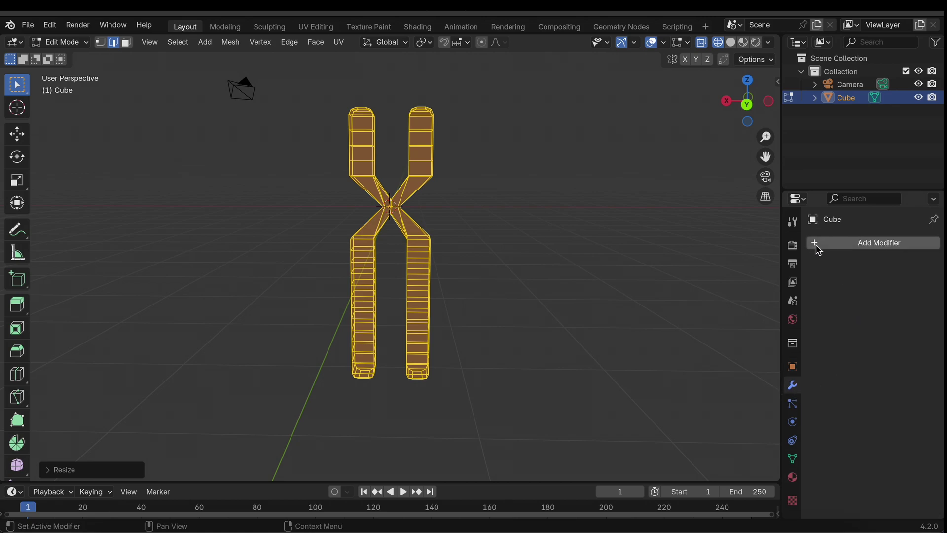
left_click(817, 247)
left_click(814, 246)
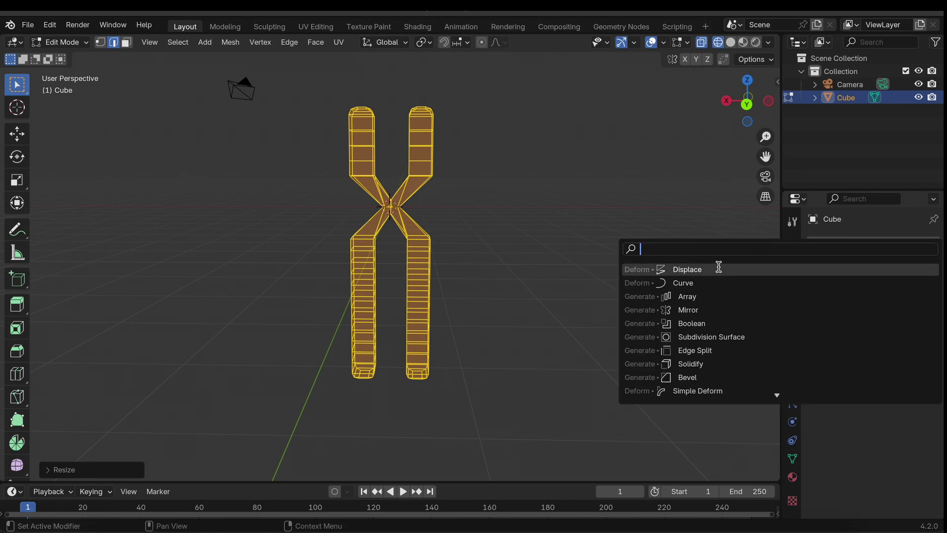
left_click(717, 269)
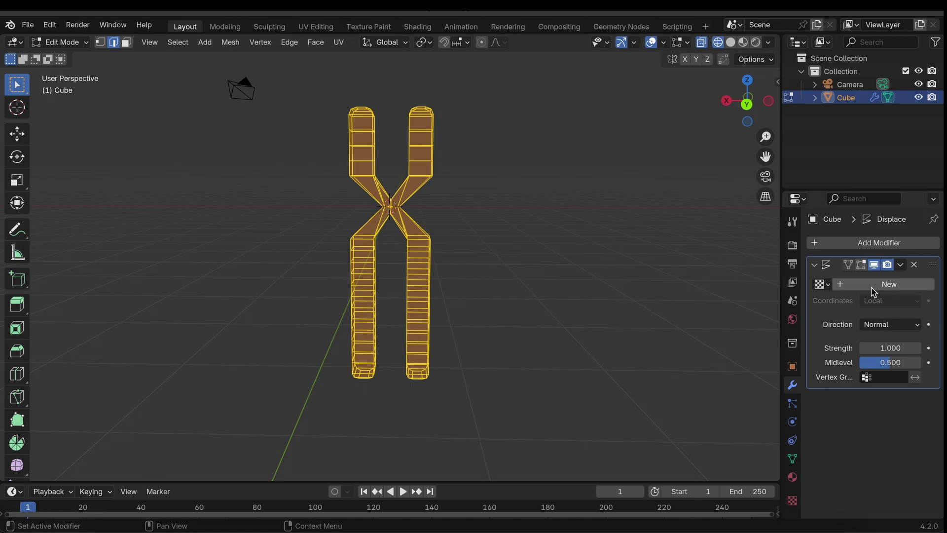
scroll(563, 243, "up", 2)
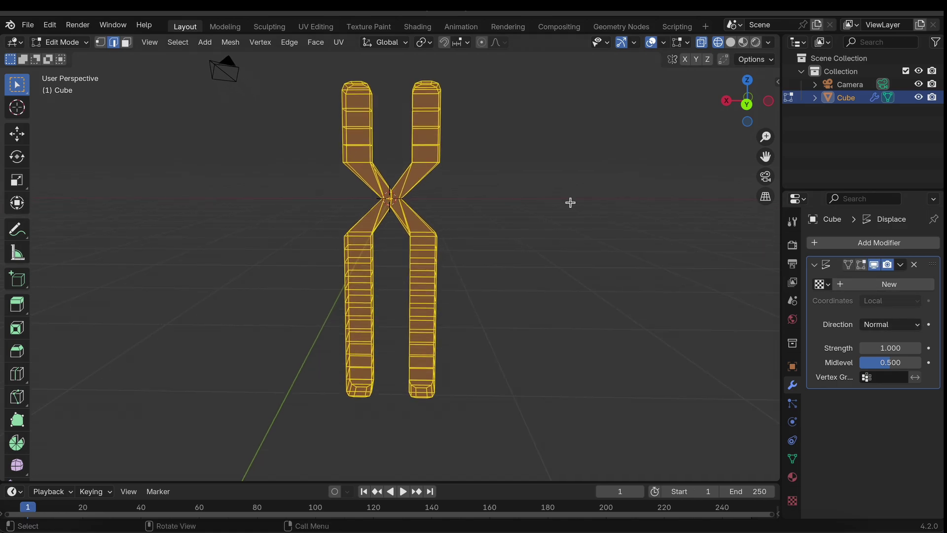
key("Tab")
scroll(491, 220, "down", 2)
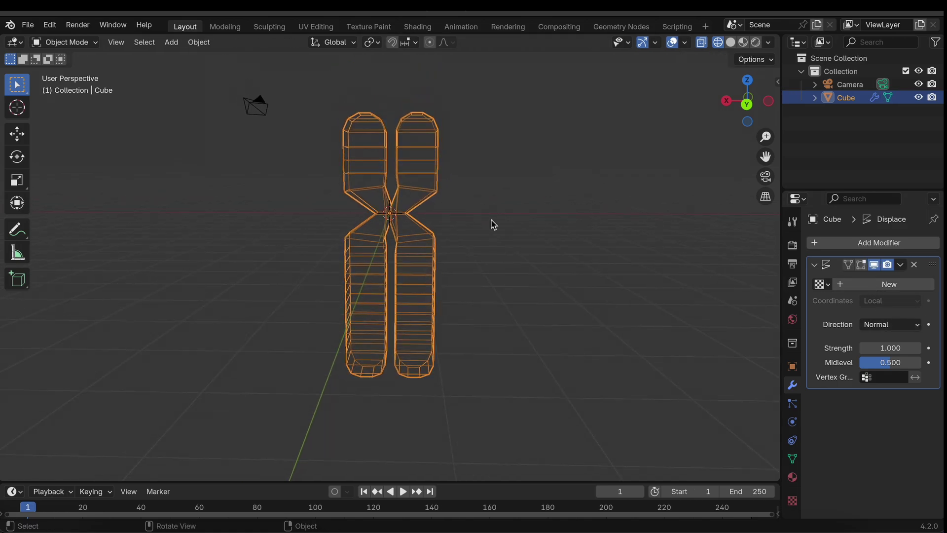
Step: Examine the displaced X shape from several angles to check the thickness and spacing of its arms
scroll(491, 220, "left", 5)
scroll(491, 220, "left", 4)
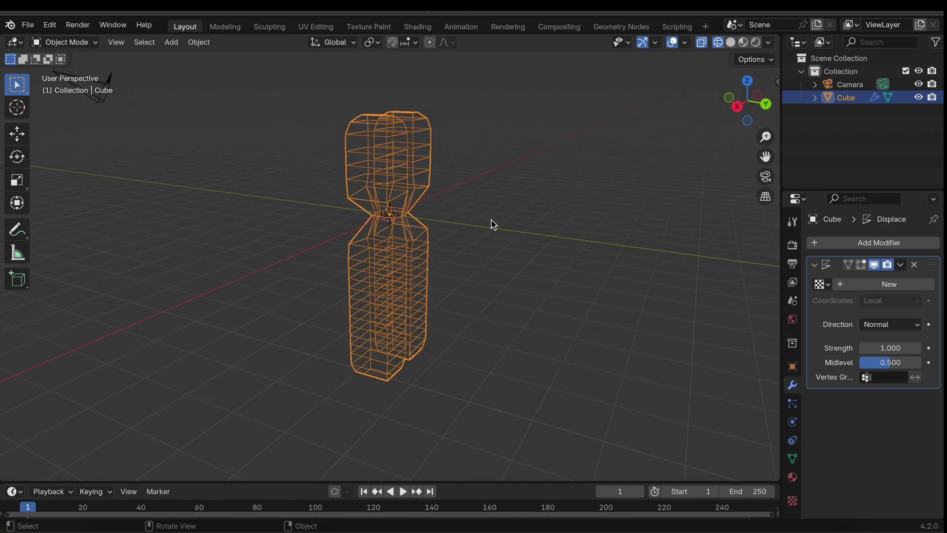
scroll(491, 220, "right", 8)
scroll(491, 220, "down", 3)
scroll(491, 220, "up", 3)
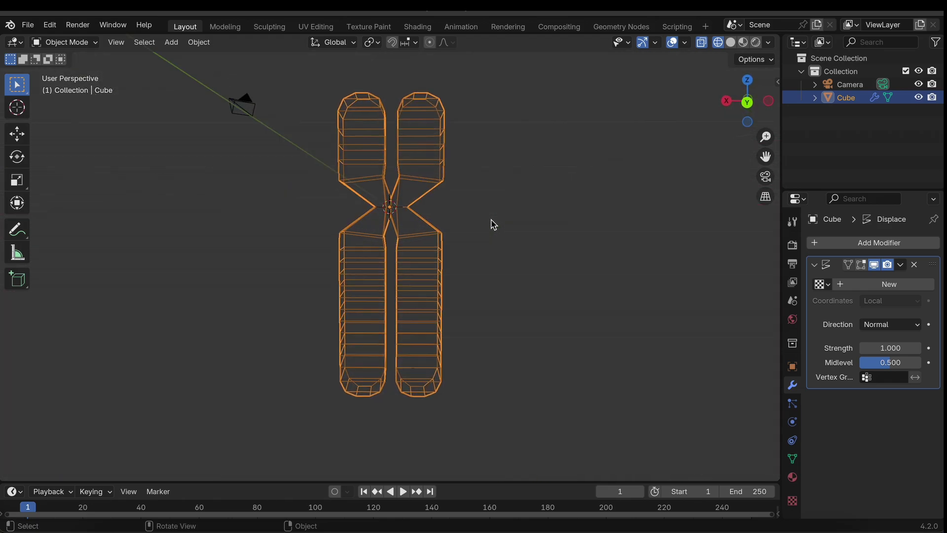
scroll(492, 220, "up", 1)
scroll(491, 220, "down", 4)
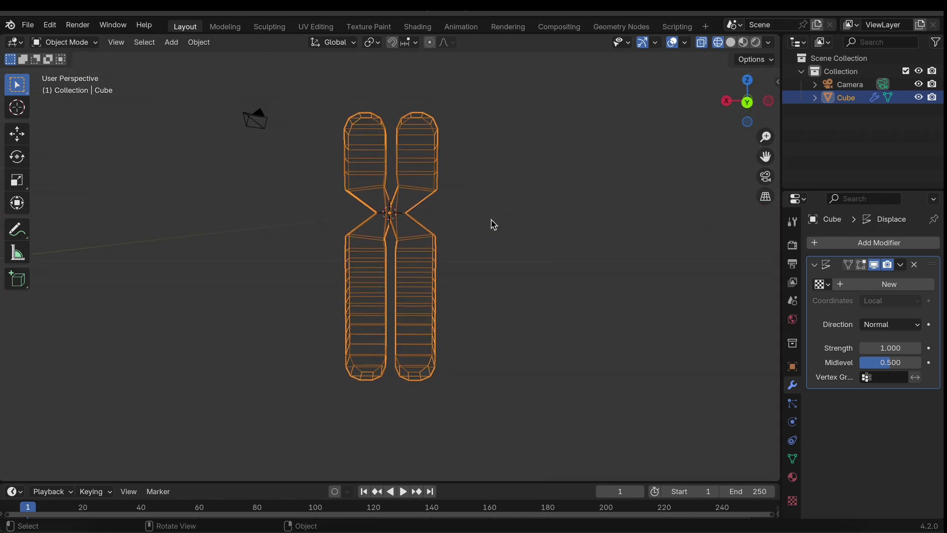
scroll(482, 265, "left", 3)
scroll(485, 270, "left", 3)
scroll(484, 271, "right", 6)
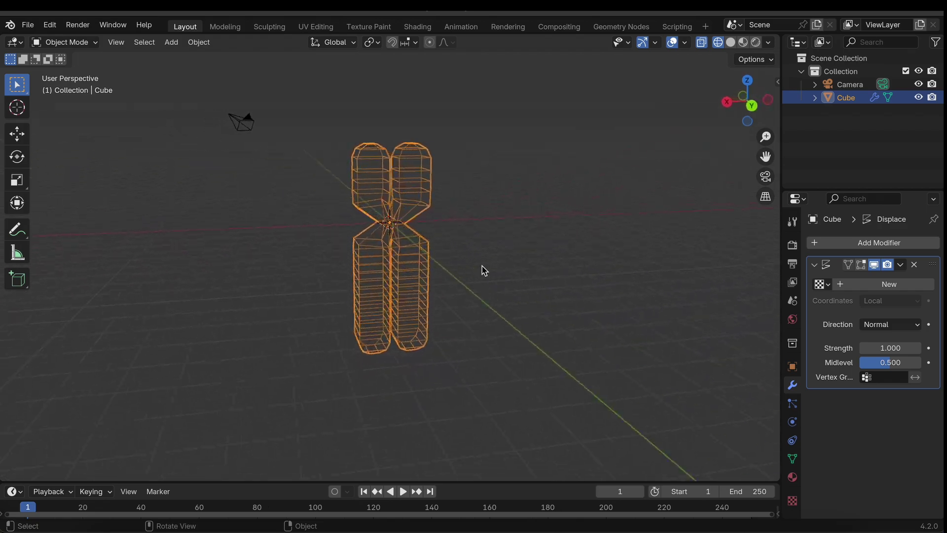
Step: Create a new texture for the Displace modifier, set its type to Clouds and raise the cloud size to 0.77
left_click(893, 284)
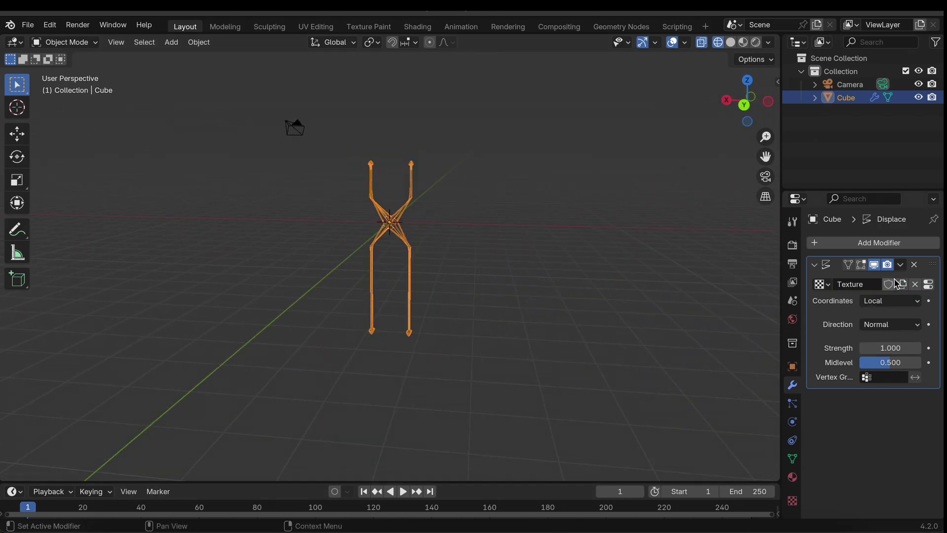
left_click(793, 502)
left_click(871, 288)
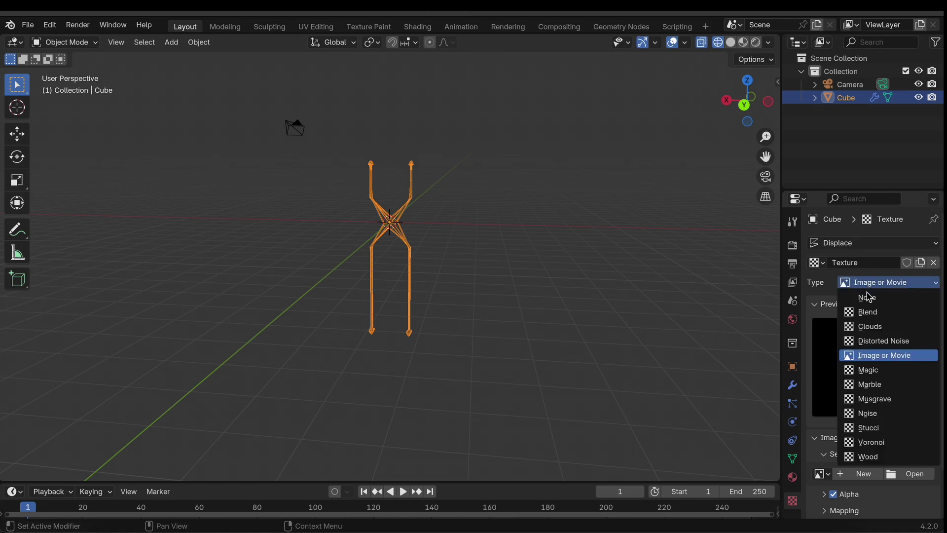
left_click(869, 326)
scroll(875, 410, "down", 4)
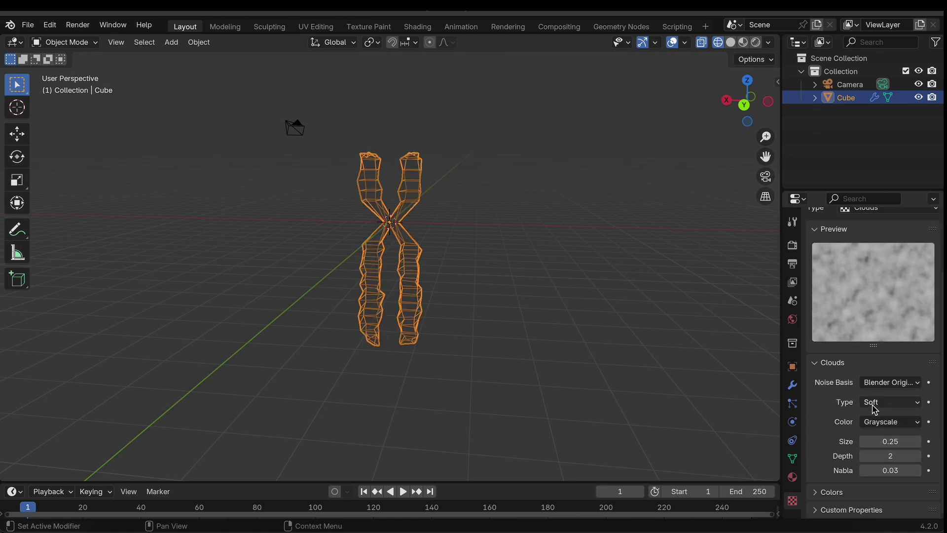
left_click_drag(882, 442, 921, 442)
scroll(885, 323, "up", 4)
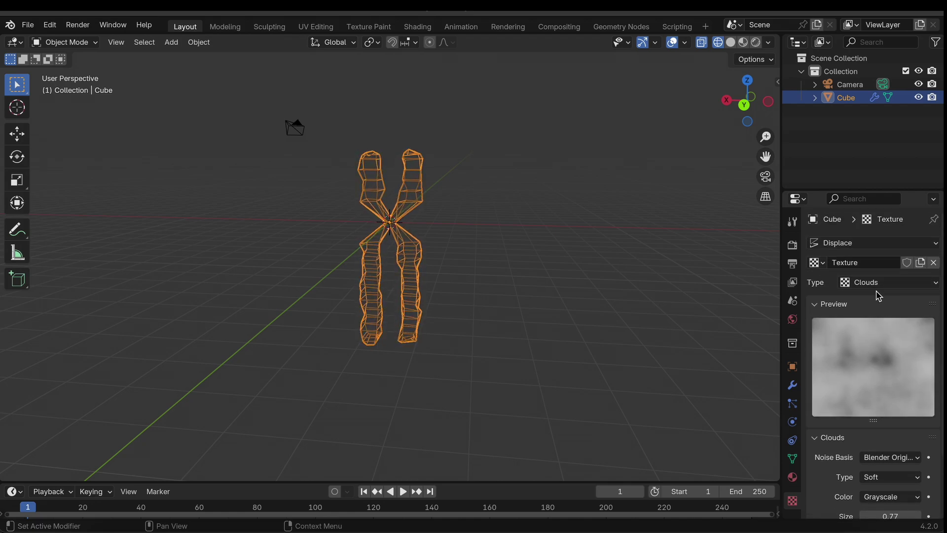
Step: Try the Noise texture type with a Displace strength of 3.4 and a midlevel of 0.177
left_click(876, 285)
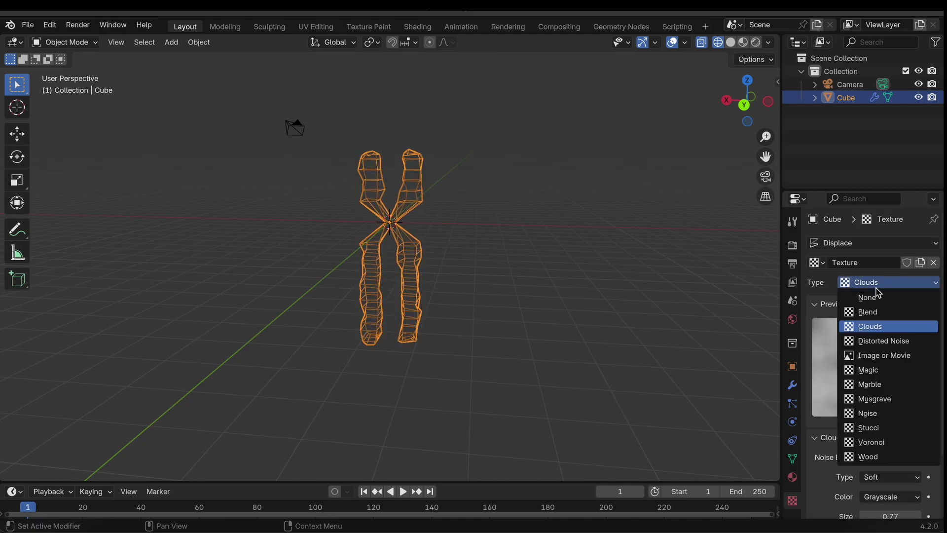
left_click(875, 415)
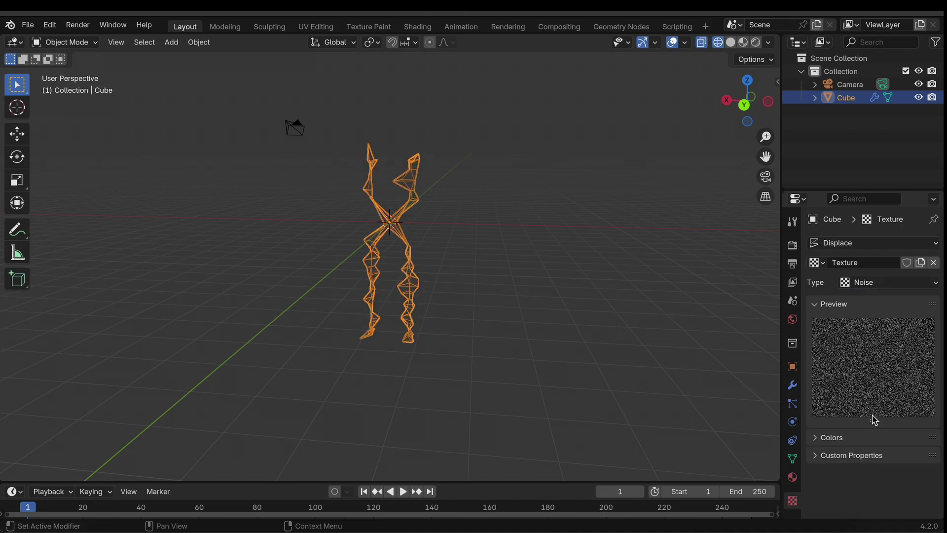
left_click(853, 438)
scroll(904, 448, "down", 3)
scroll(904, 447, "up", 2)
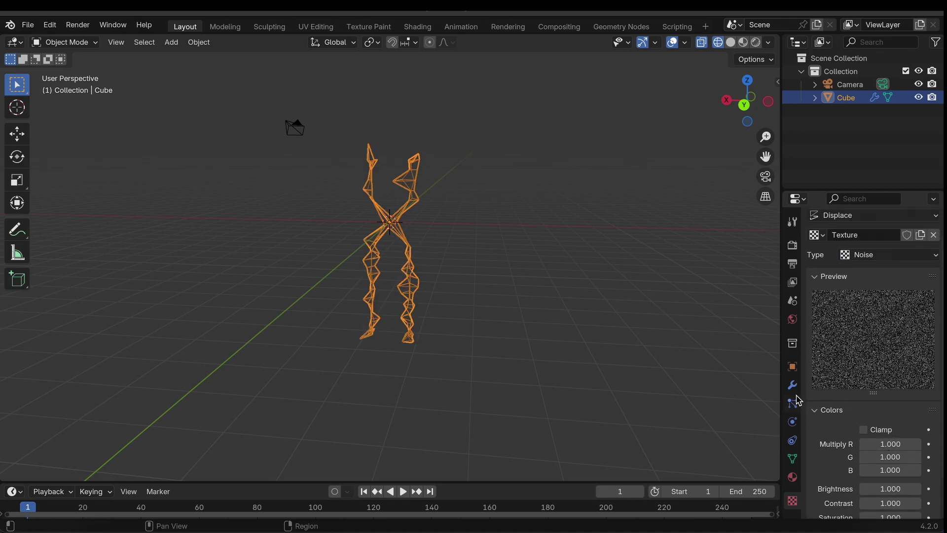
left_click(792, 385)
left_click_drag(886, 348, 869, 363)
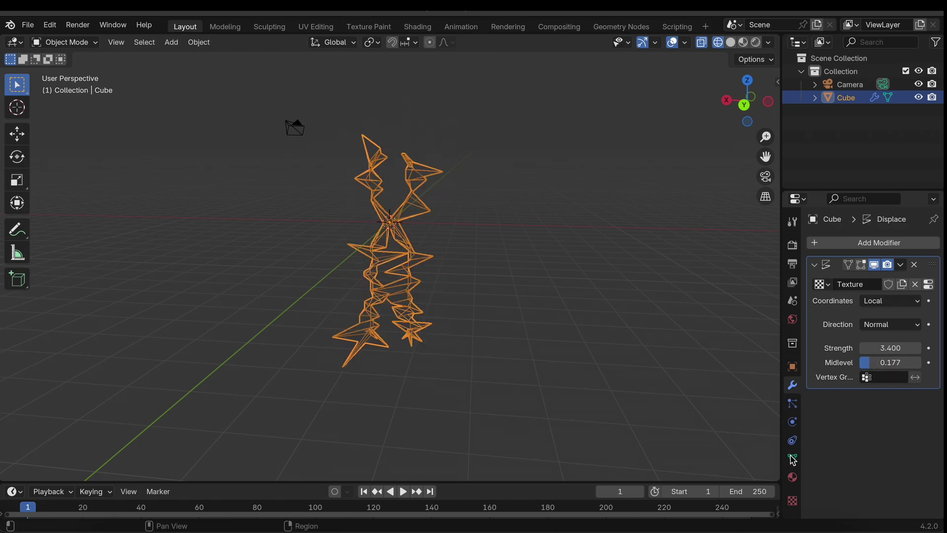
Step: Change the displacement texture to Clouds and set the cloud size to 1.57
left_click(793, 501)
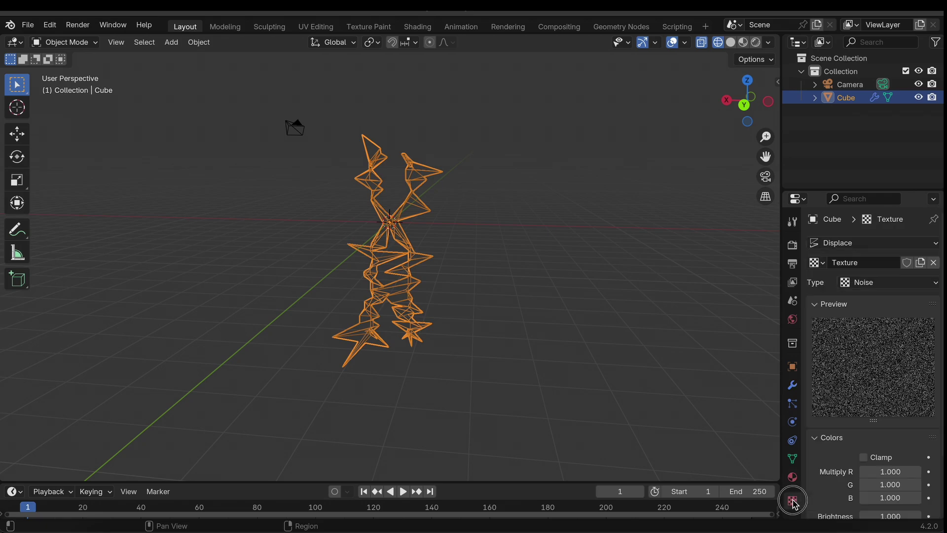
left_click(871, 282)
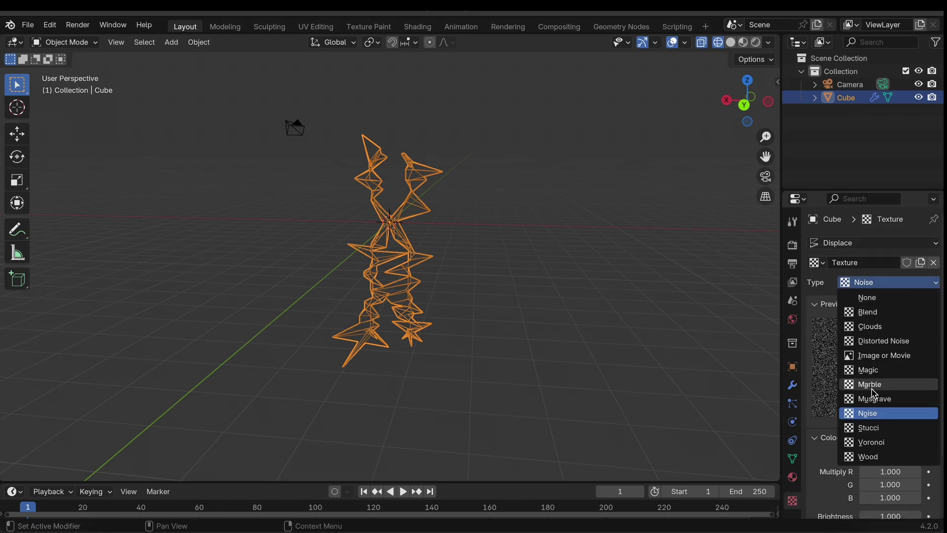
left_click(878, 333)
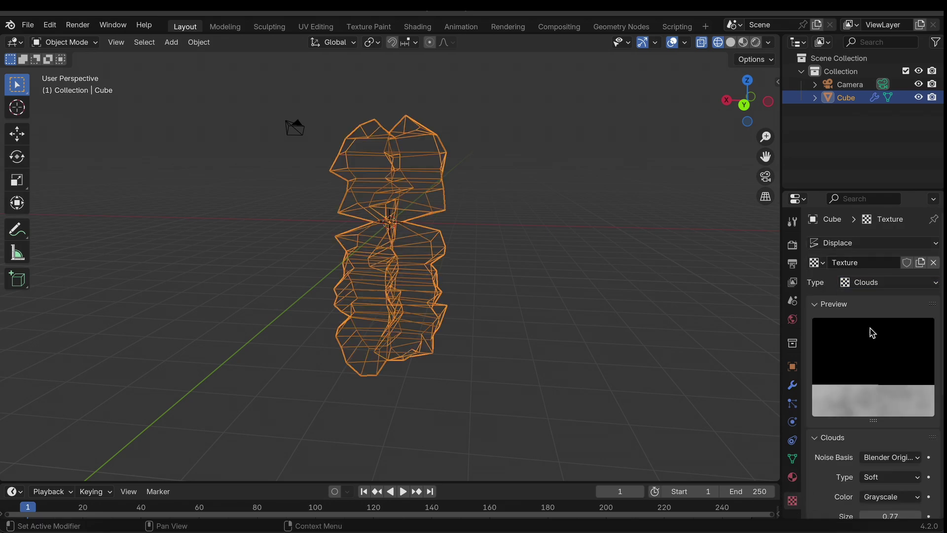
scroll(939, 458, "down", 5)
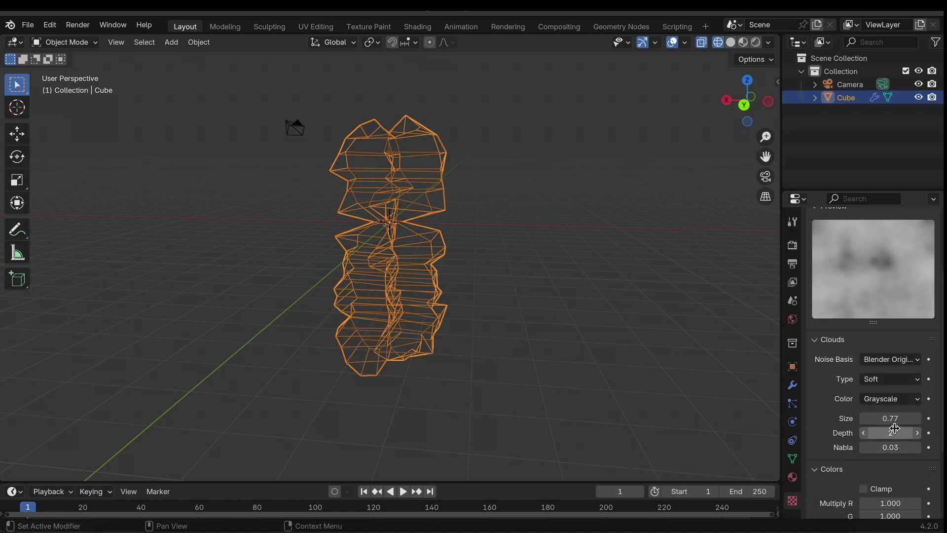
mouse_move(890, 418)
left_mouse_down()
mouse_move(937, 419)
mouse_move(886, 420)
left_mouse_up()
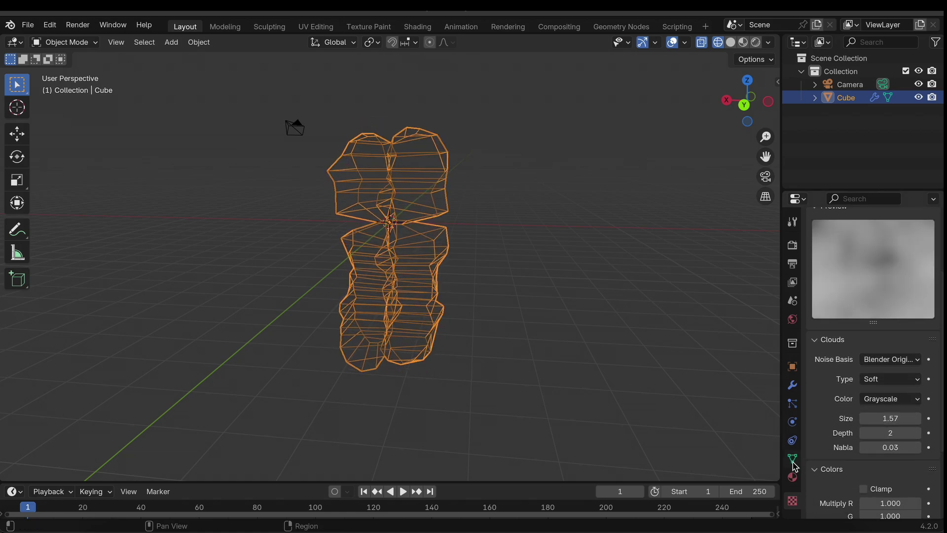
Step: Set the Displace modifier's strength to 1.4 and its midlevel to 0.188
left_click(793, 386)
double_click(883, 348)
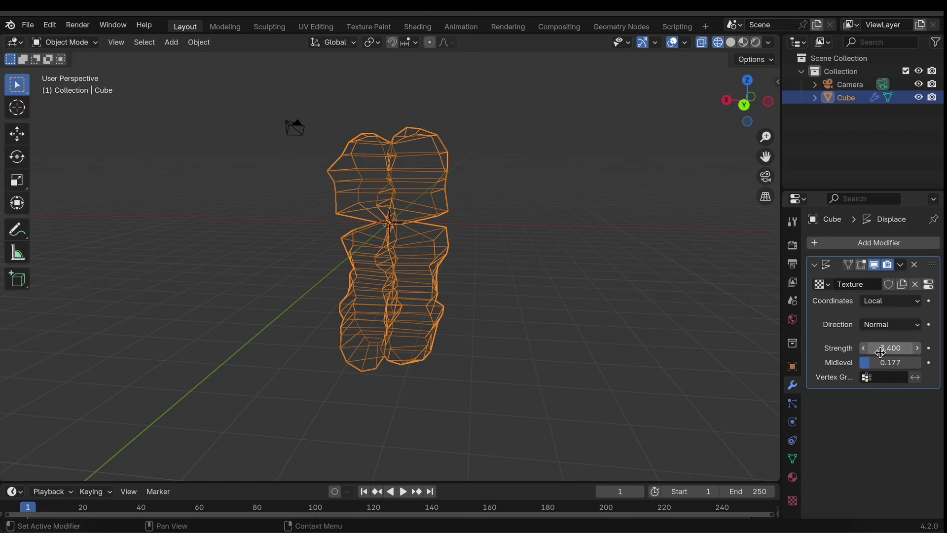
type("1")
key("Return")
mouse_move(890, 349)
left_mouse_down()
mouse_move(912, 349)
mouse_move(888, 348)
mouse_move(905, 348)
mouse_move(892, 362)
mouse_move(912, 362)
mouse_move(866, 362)
mouse_move(907, 347)
mouse_move(858, 349)
mouse_move(885, 351)
left_mouse_up()
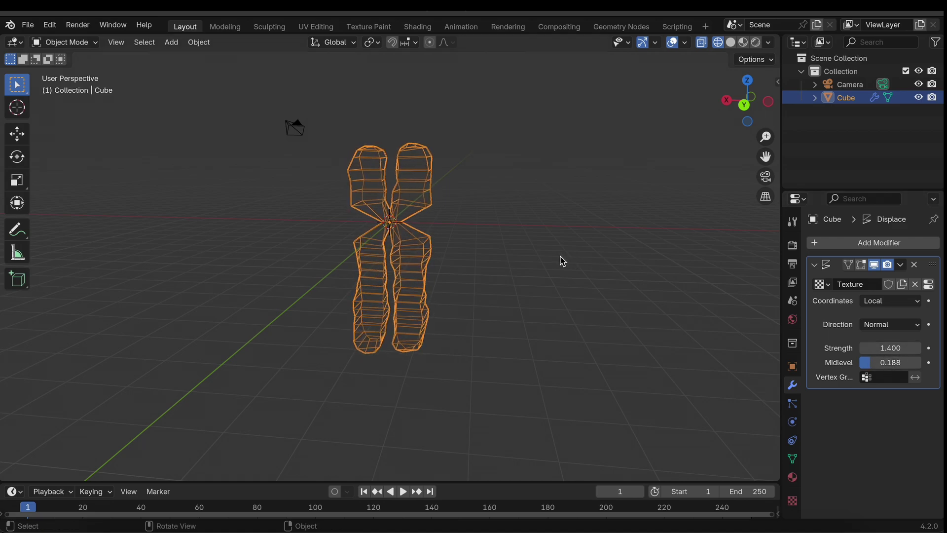
Step: In Edit Mode, hide the Displace modifier in the viewport and add four evenly spaced loop cuts across the slanted sections above the waist
scroll(583, 241, "up", 4)
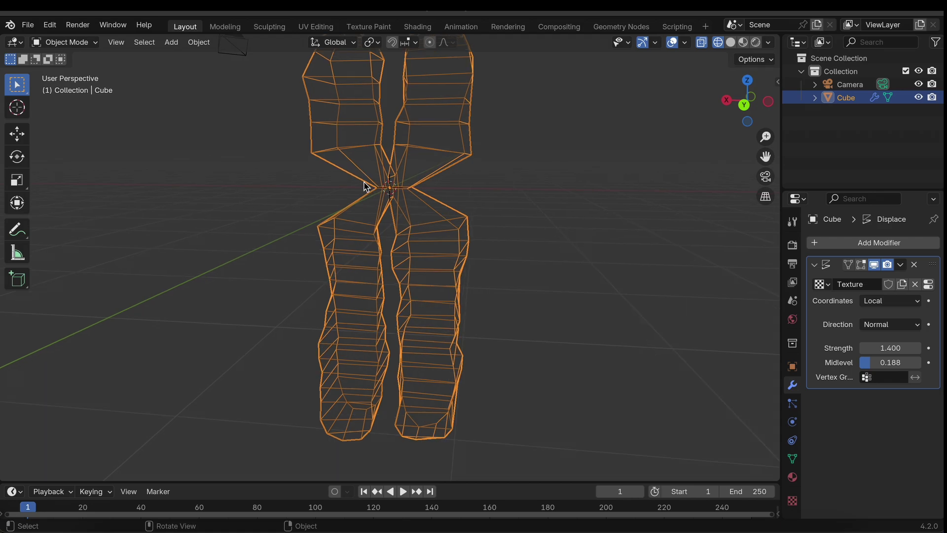
key("Tab")
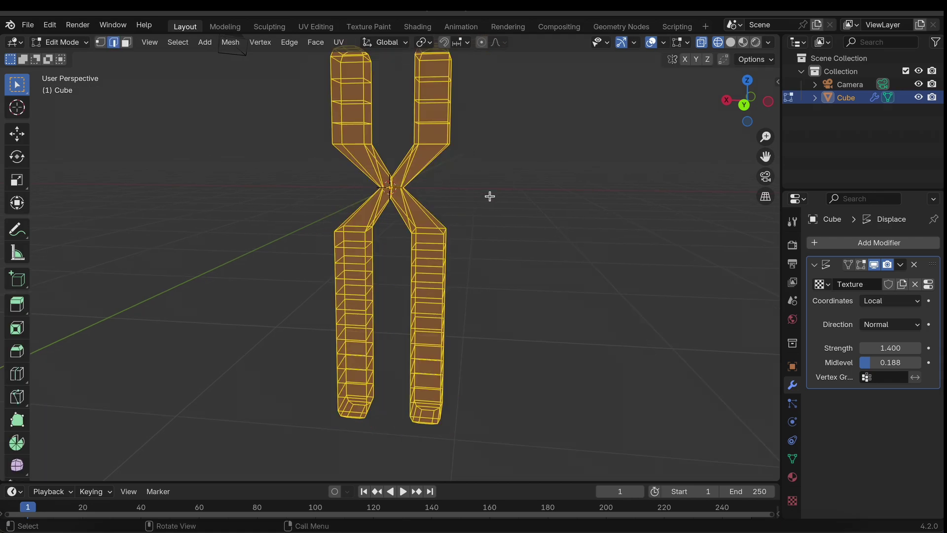
middle_click_drag(416, 187, 416, 187)
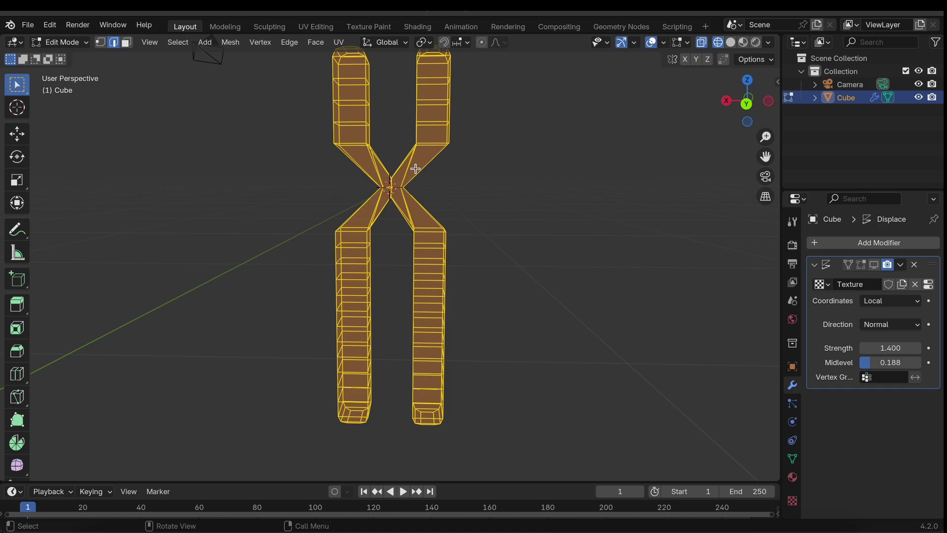
key("alt+a")
key("ctrl+r")
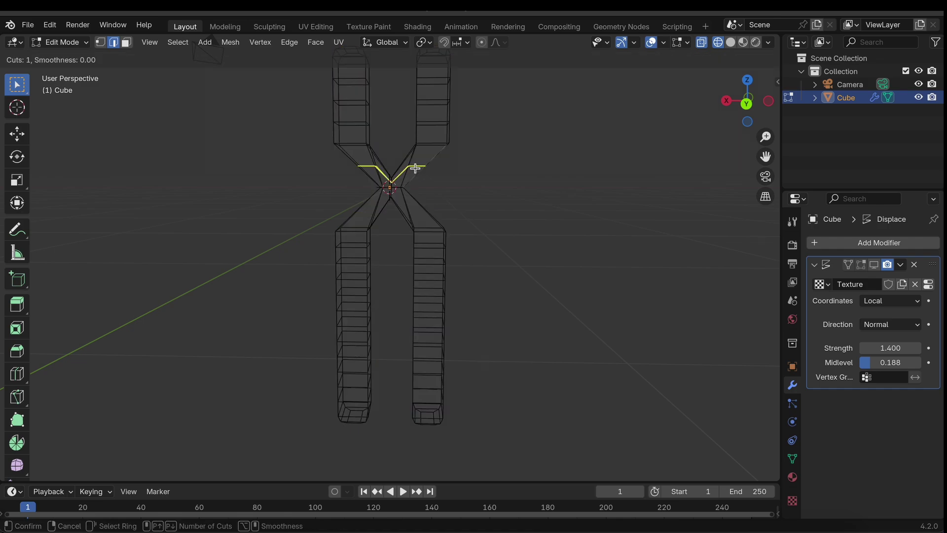
scroll(416, 168, "up", 3)
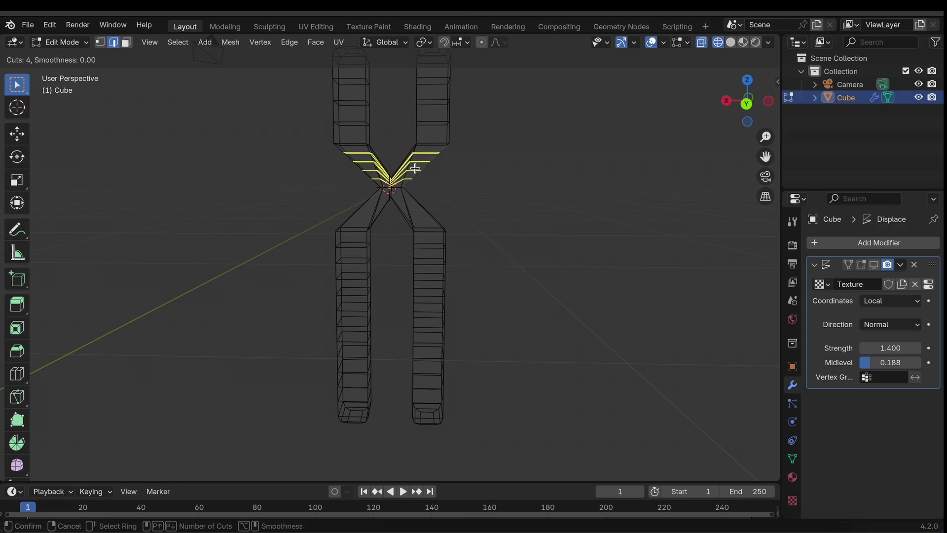
left_click(415, 168)
right_click(415, 168)
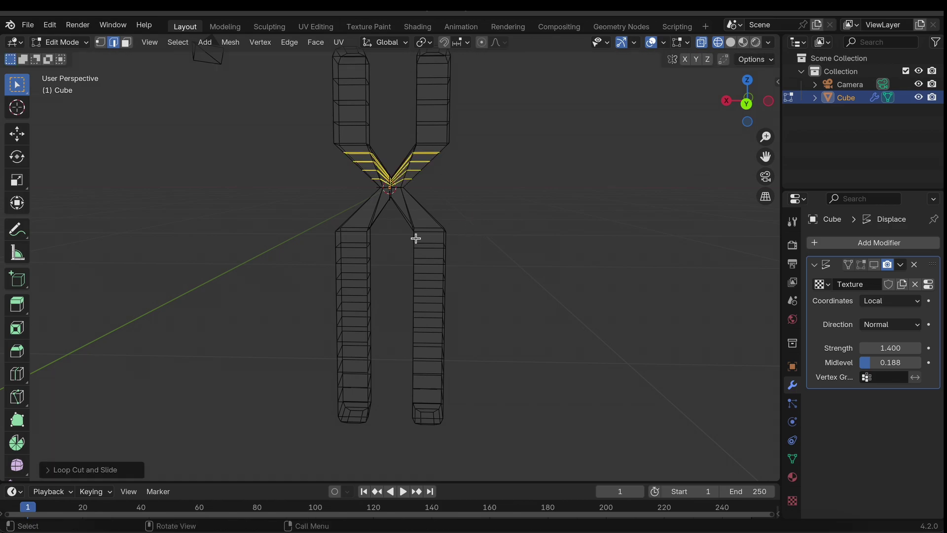
Step: Add four evenly spaced loop cuts across the slanted sections below the waist and return to Object Mode
key("ctrl+r")
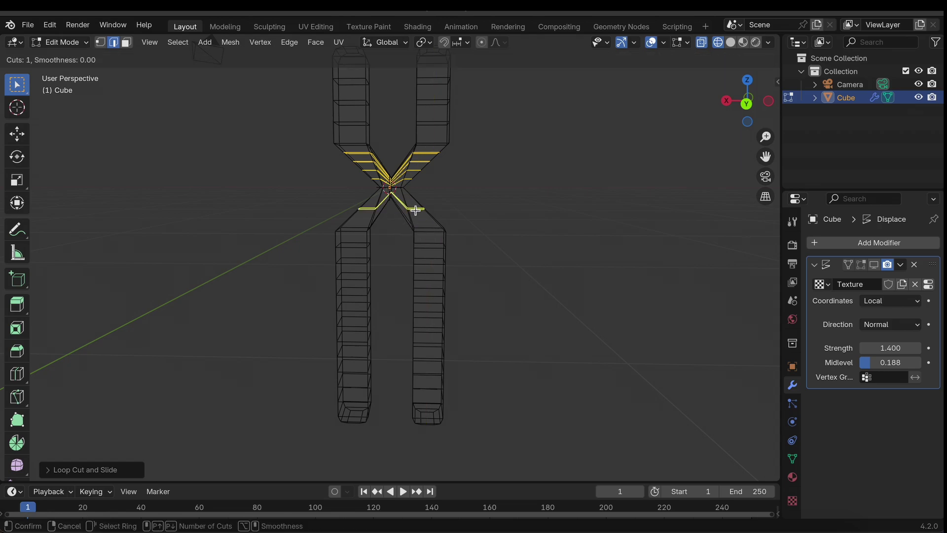
scroll(415, 210, "up", 4)
scroll(415, 210, "down", 1)
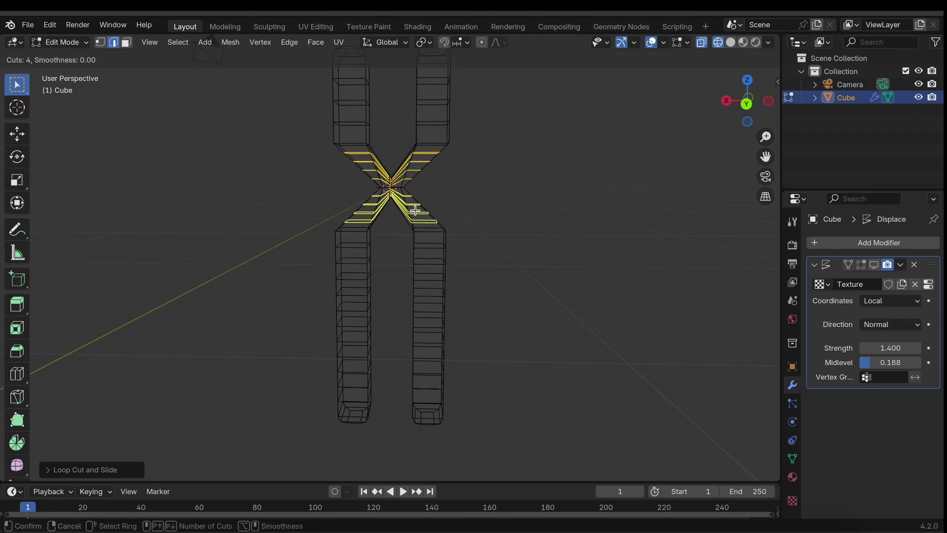
left_click(416, 210)
right_click(415, 210)
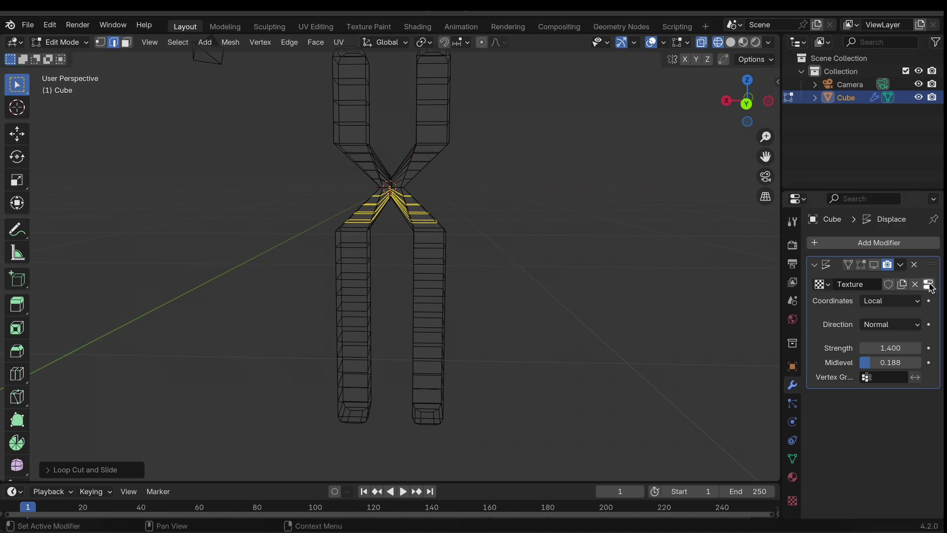
key("Tab")
Step: In Edit Mode, select the edge loop around the waist, scale it to about 0.88 and return to Object Mode
middle_click_drag(427, 196, 427, 195)
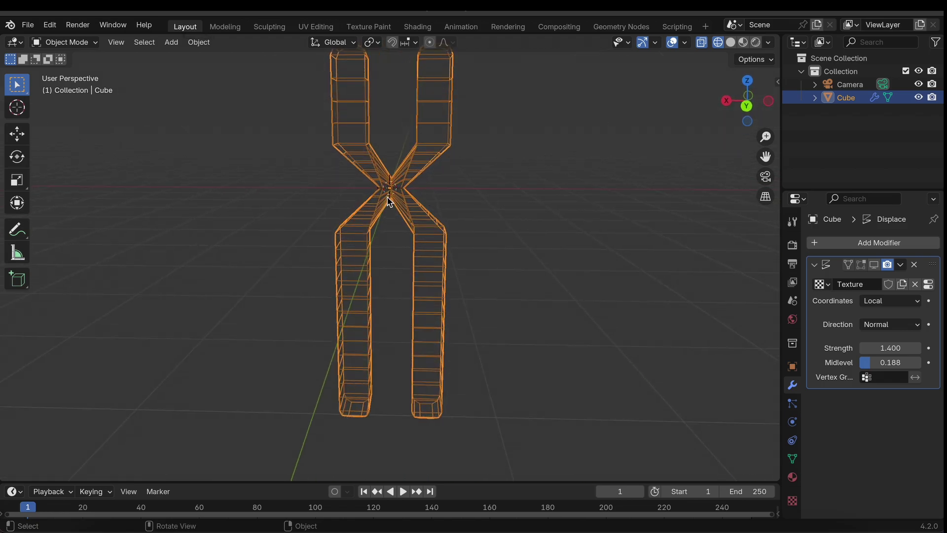
scroll(389, 201, "up", 5)
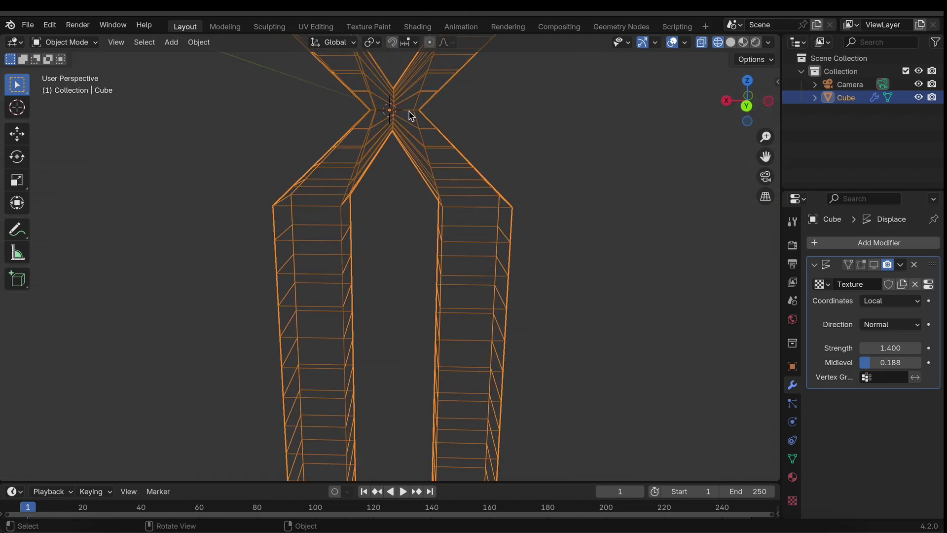
key("Tab")
key("alt+a")
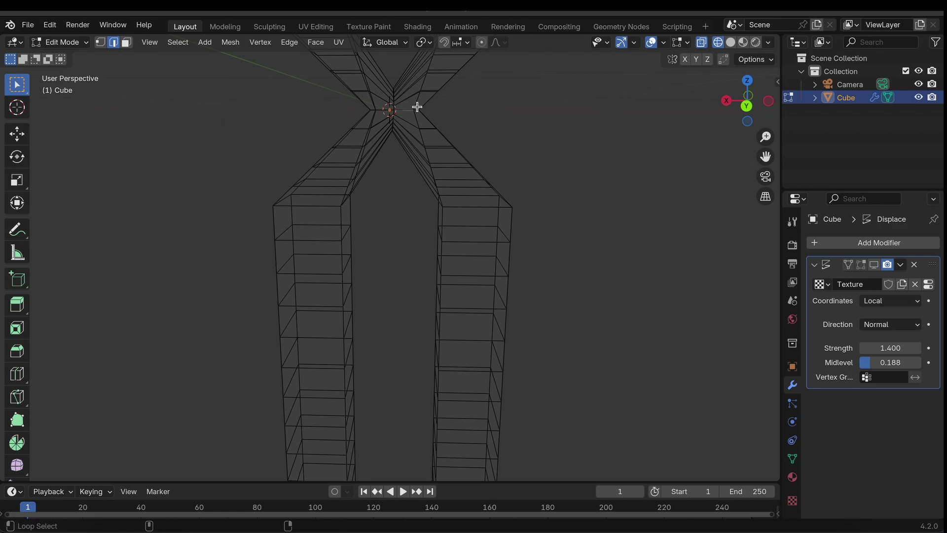
key("s")
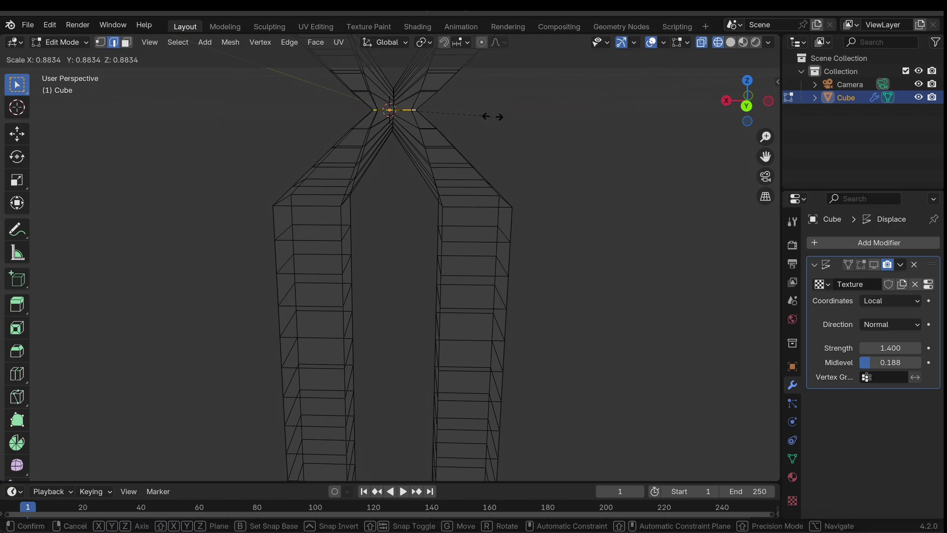
left_click(487, 117)
scroll(487, 117, "down", 6)
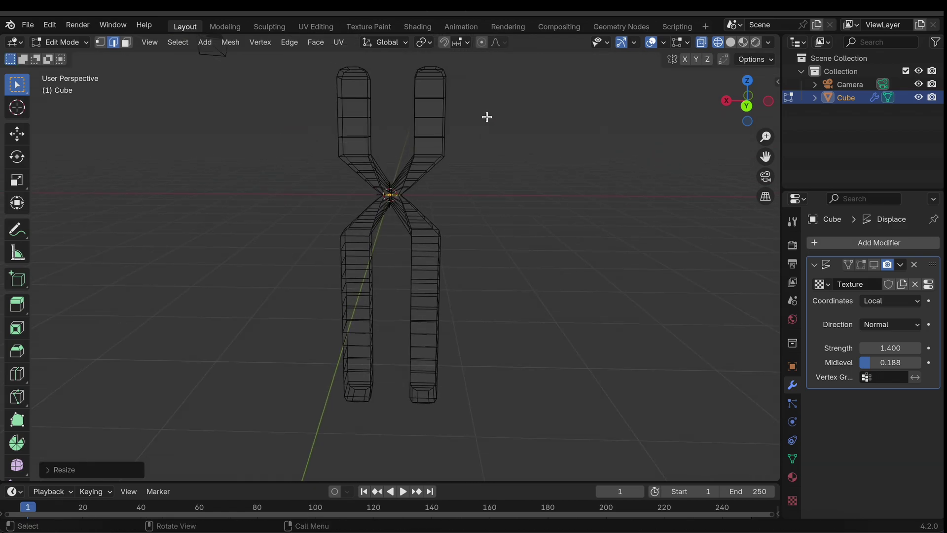
scroll(503, 123, "down", 2)
key("Tab")
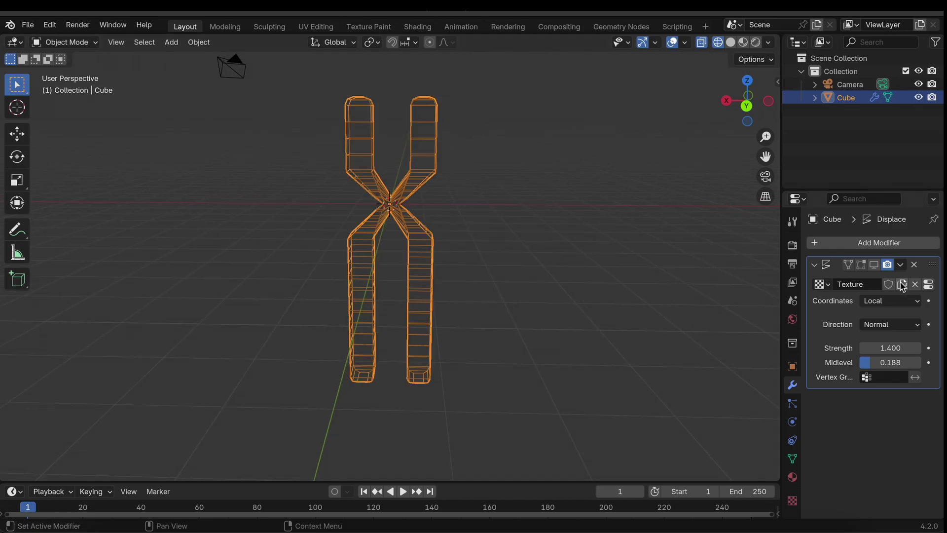
Step: Show the Displace modifier's effect in the viewport again and inspect the shape in solid shading
left_click(874, 265)
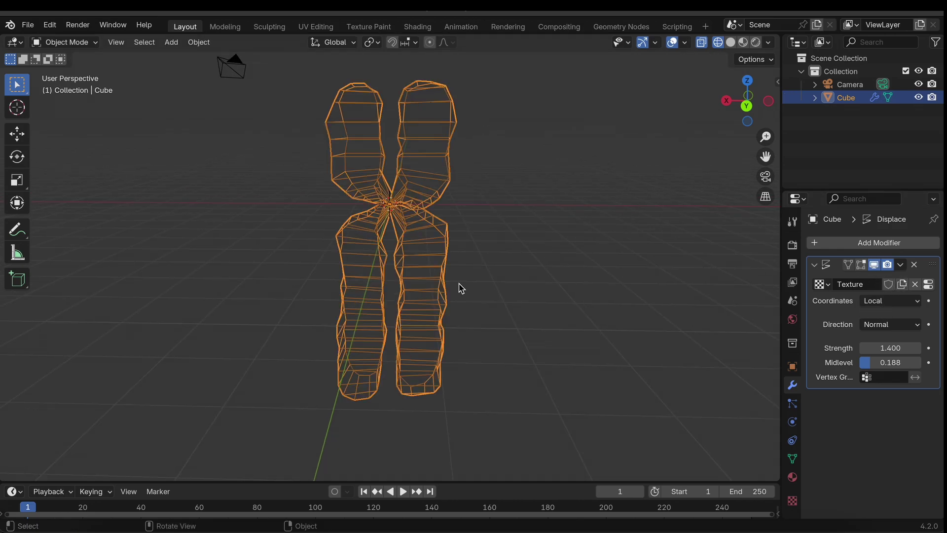
middle_click_drag(462, 289, 450, 291)
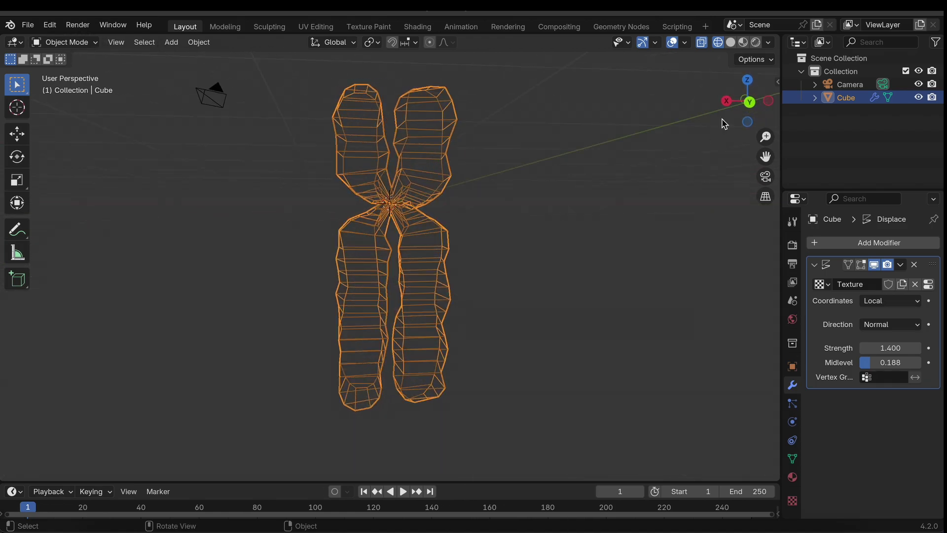
left_click(731, 42)
middle_click_drag(550, 192, 552, 197)
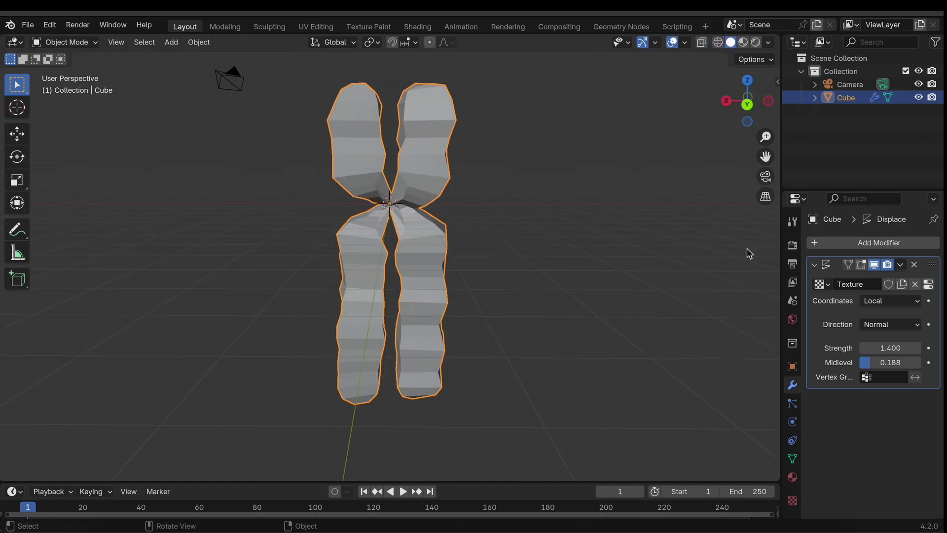
Step: Add a Subdivision Surface modifier to the cube after the Displace modifier
left_click(891, 244)
left_click(835, 246)
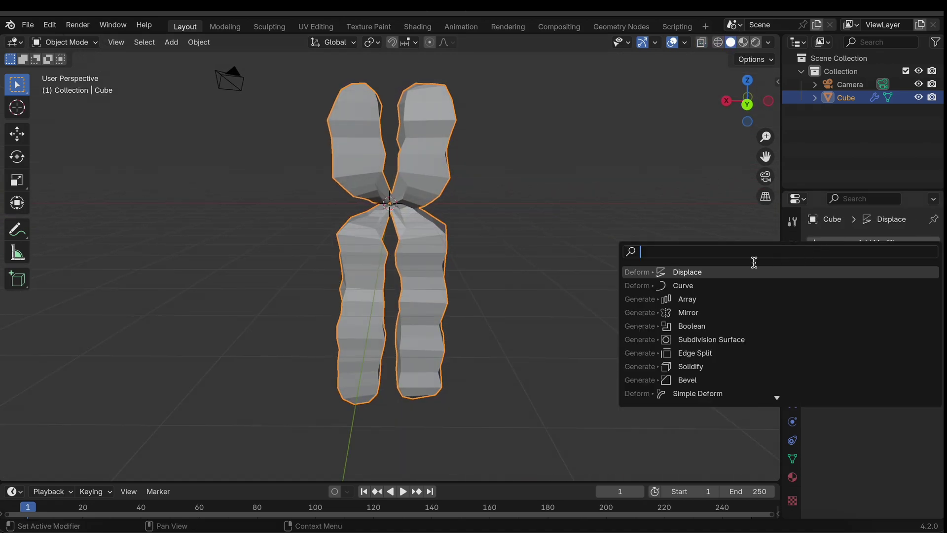
left_click(717, 340)
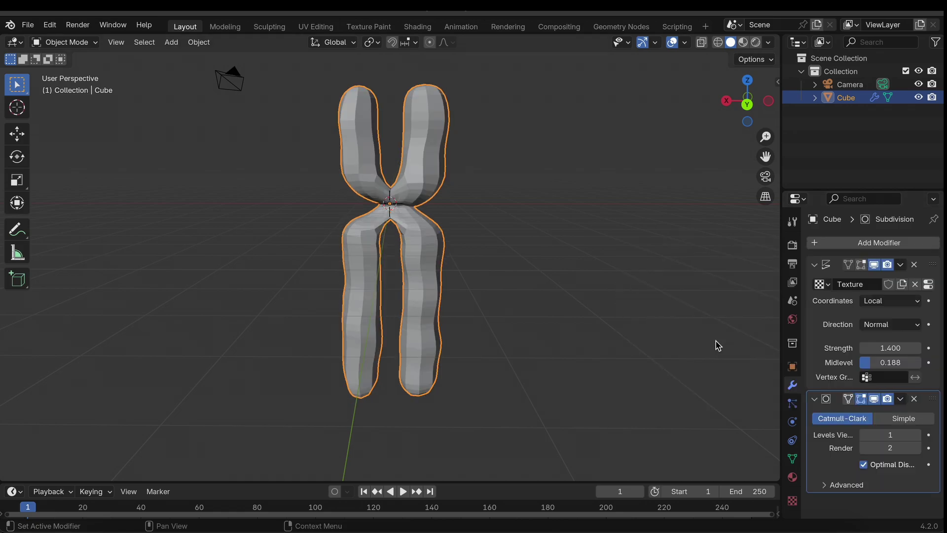
Step: Move the Subdivision Surface modifier above the Displace modifier in the cube's stack and check the displaced shape
left_click_drag(931, 403, 898, 255)
scroll(456, 215, "left", 5)
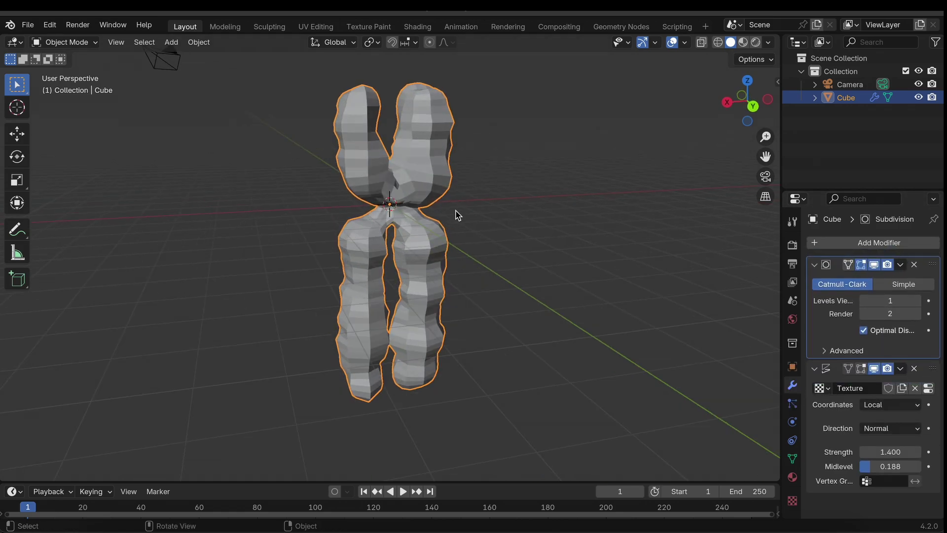
scroll(456, 215, "right", 5)
scroll(458, 215, "up", 2)
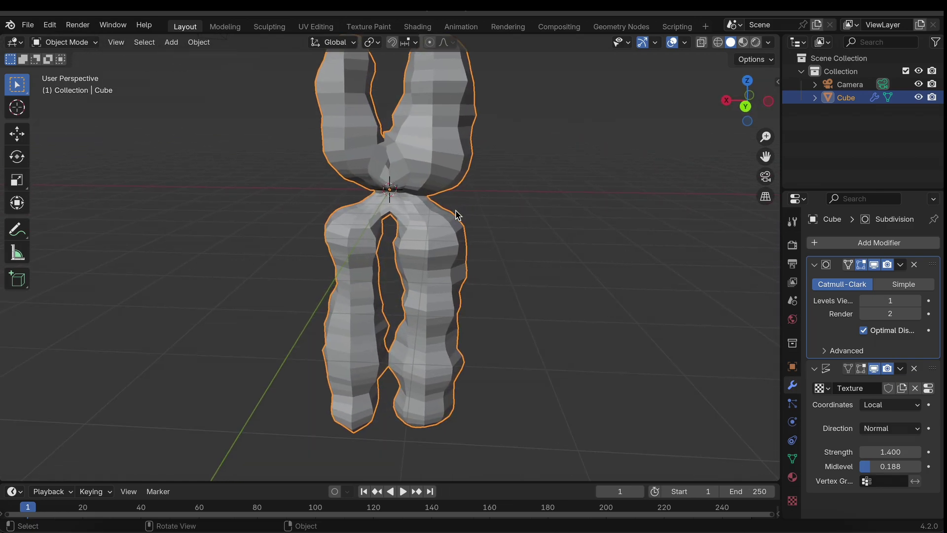
Step: Set the Subdivision Surface modifier's viewport level to 4 and its render level to 5
left_click(917, 301)
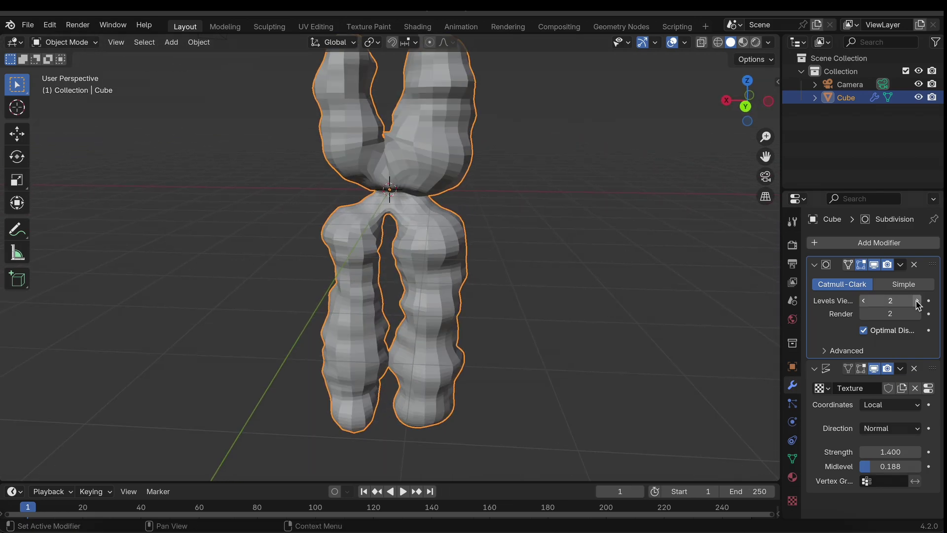
left_click(918, 301)
left_click(917, 301)
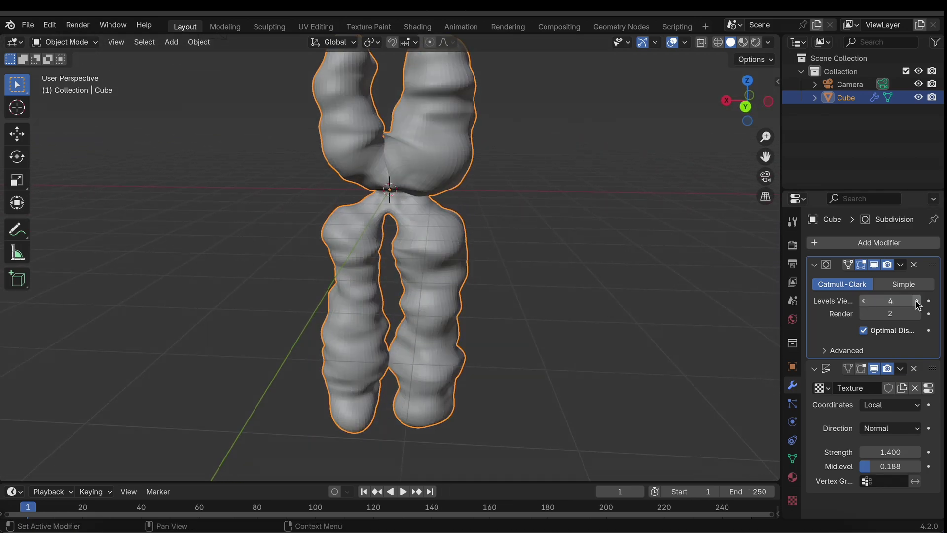
left_click(919, 314)
left_click(918, 314)
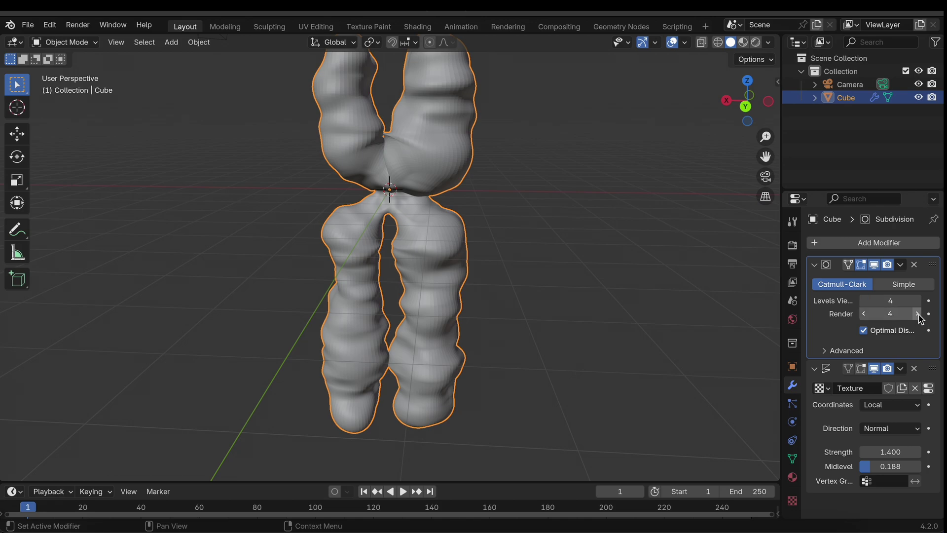
left_click(865, 314)
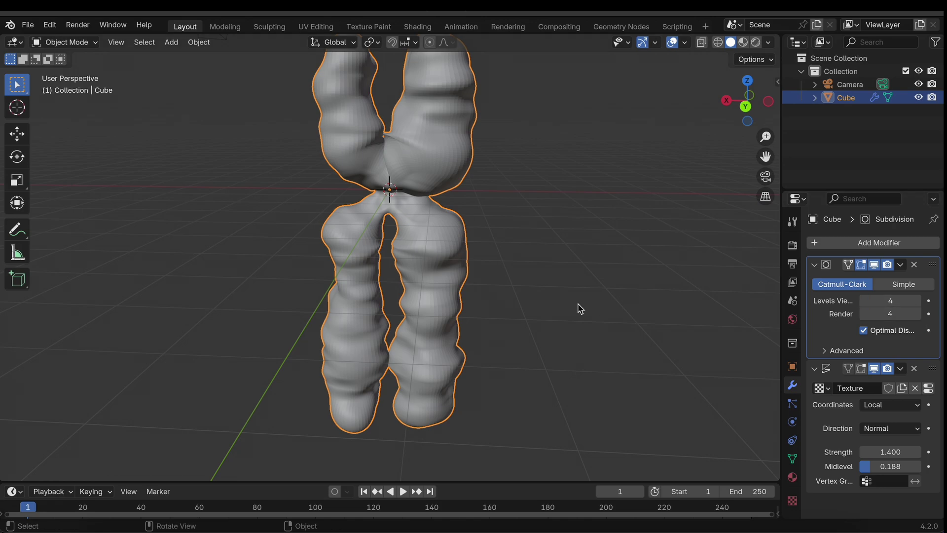
scroll(580, 309, "down", 2)
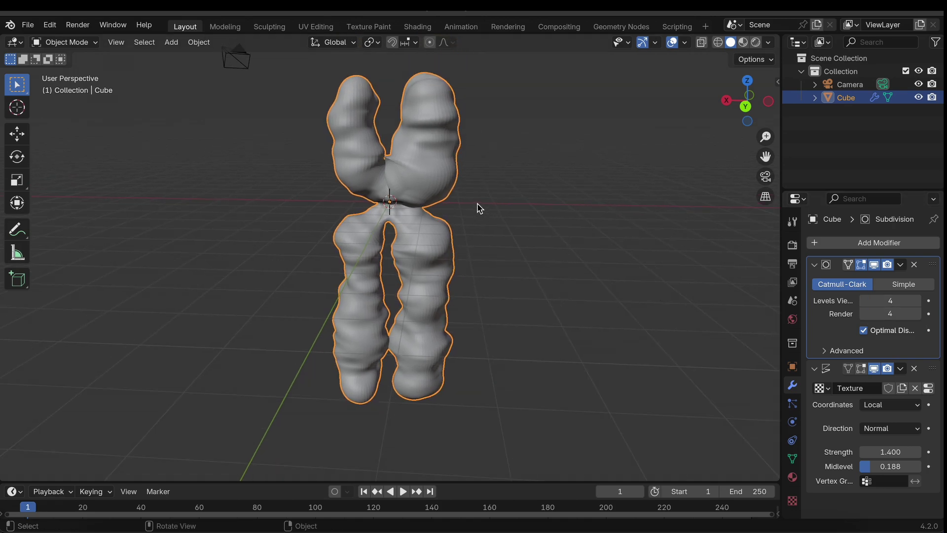
middle_click_drag(406, 154, 436, 162)
left_click(917, 314)
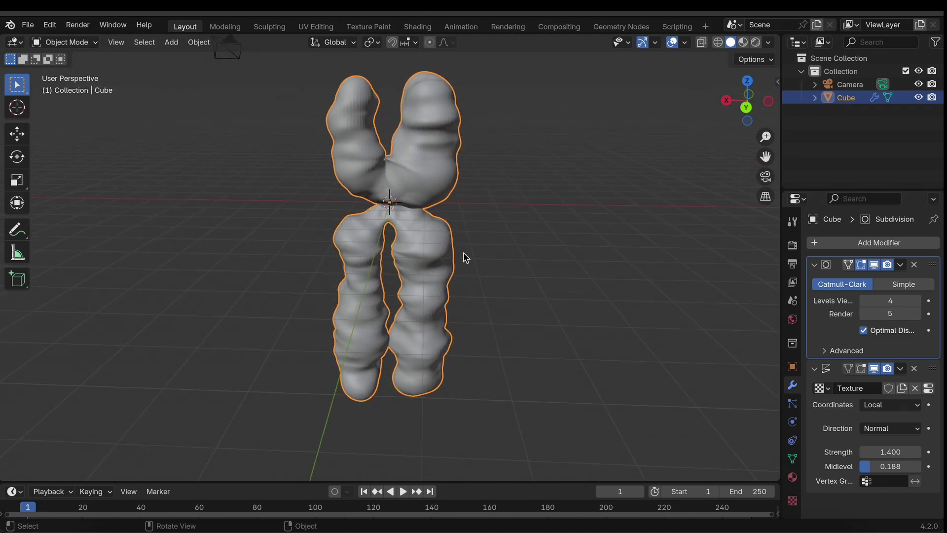
Step: Reduce the Displace modifier's strength to about 0.6 and its midlevel to 0
scroll(461, 250, "up", 1)
middle_click_drag(464, 252, 460, 253)
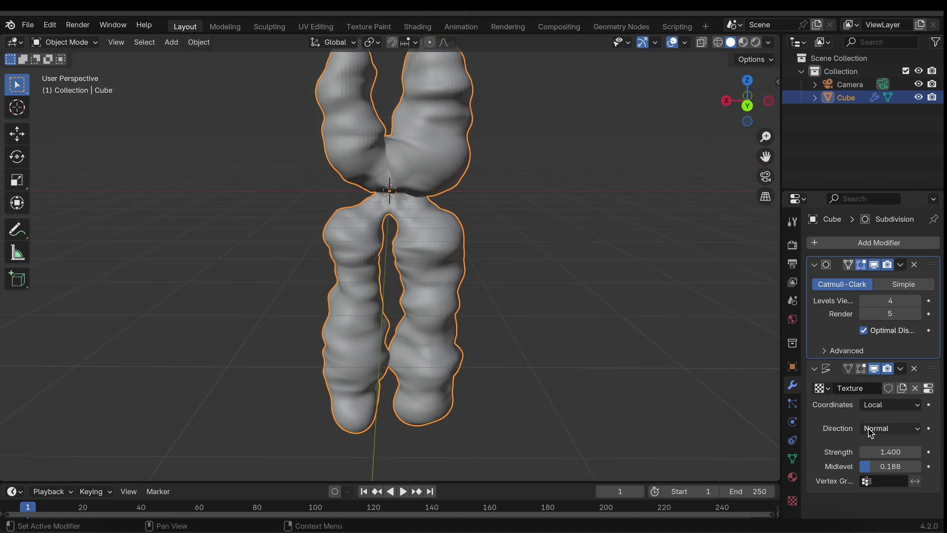
left_click_drag(895, 451, 865, 466)
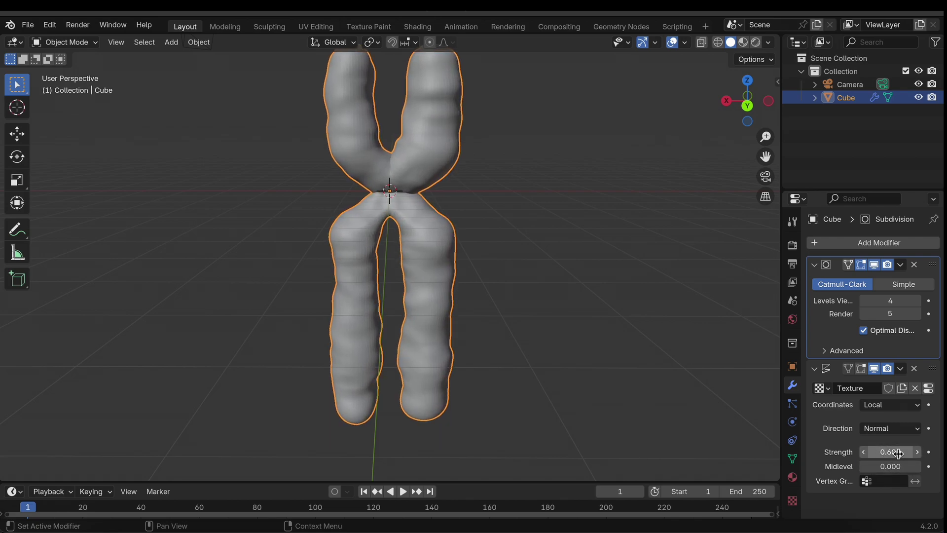
Step: Set the depth of the Displace modifier's Clouds texture to 5 and inspect the finer surface relief
left_click(792, 500)
scroll(871, 452, "down", 8)
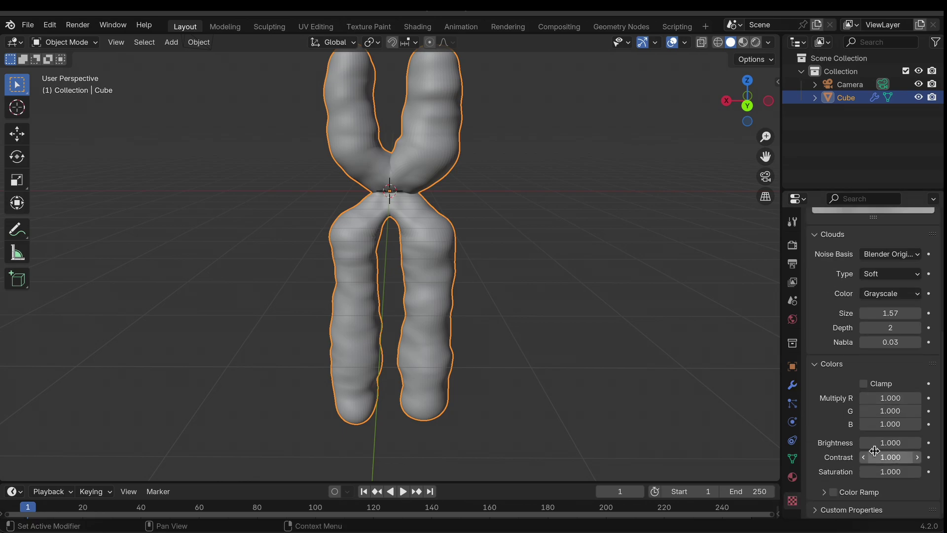
left_click(917, 328)
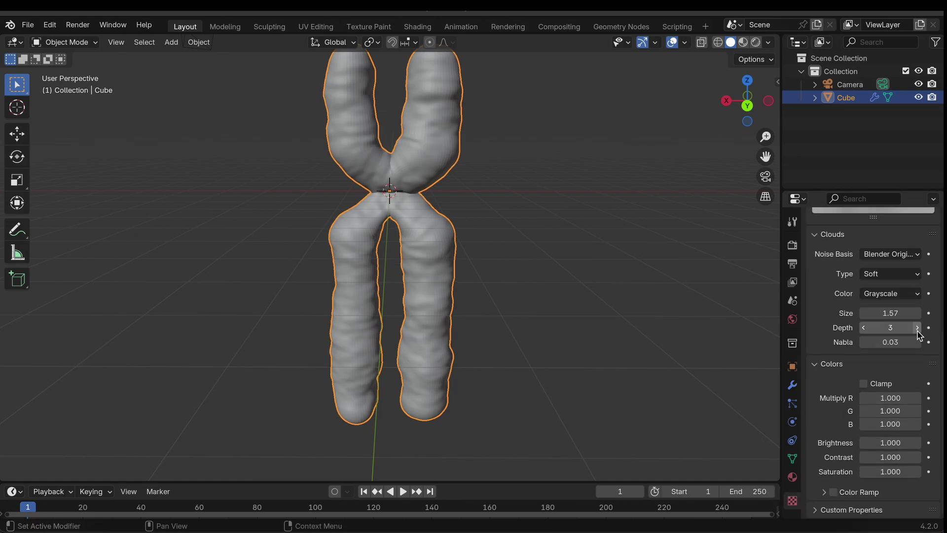
left_click(918, 328)
left_click(917, 328)
left_click(865, 328)
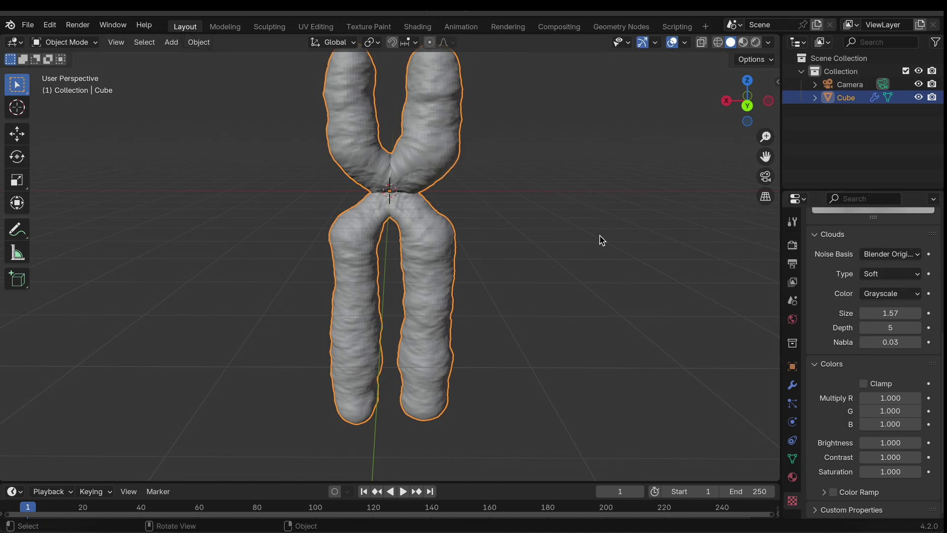
mouse_move(600, 235)
middle_mouse_down()
mouse_move(690, 236)
mouse_move(599, 239)
middle_mouse_up()
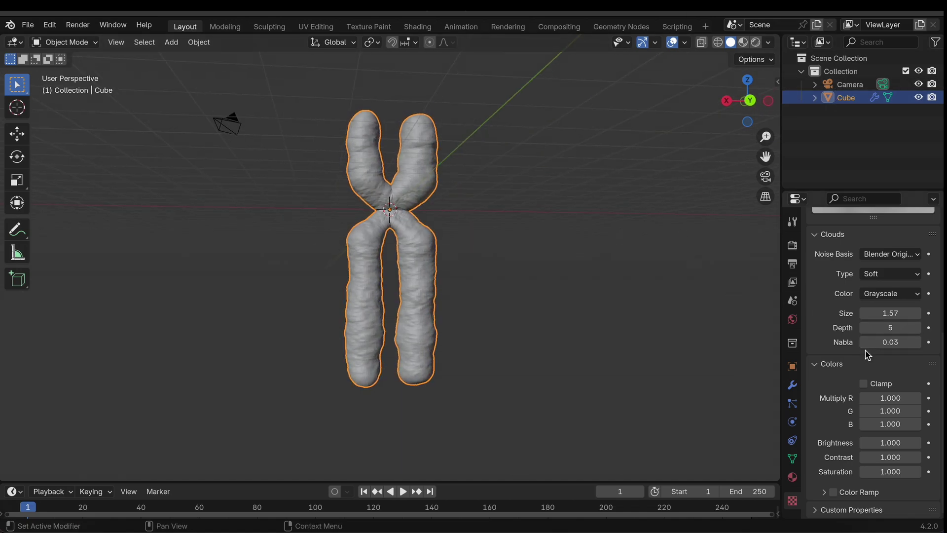
scroll(867, 354, "up", 10)
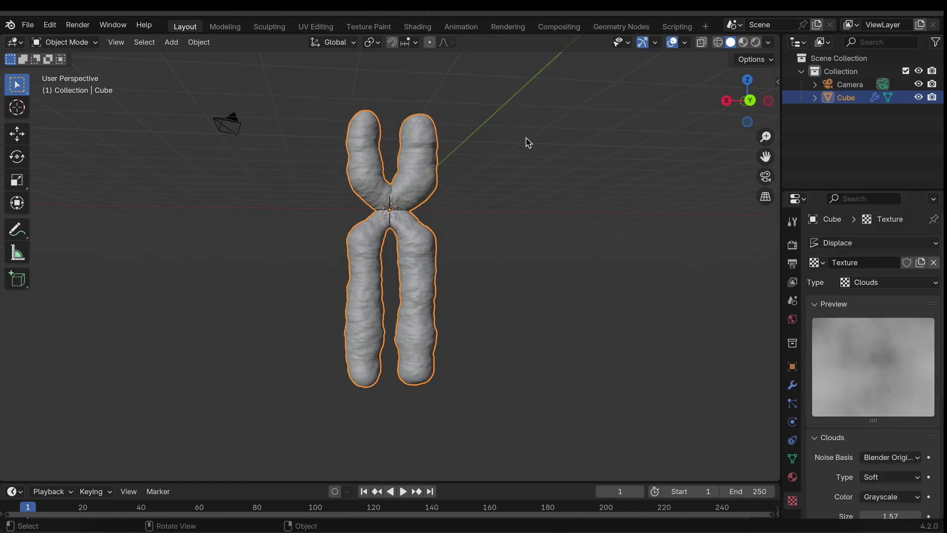
Step: Enlarge the timeline area to about half the window height and change it to the Shader Editor, framing the material's nodes
left_click_drag(444, 481, 433, 288)
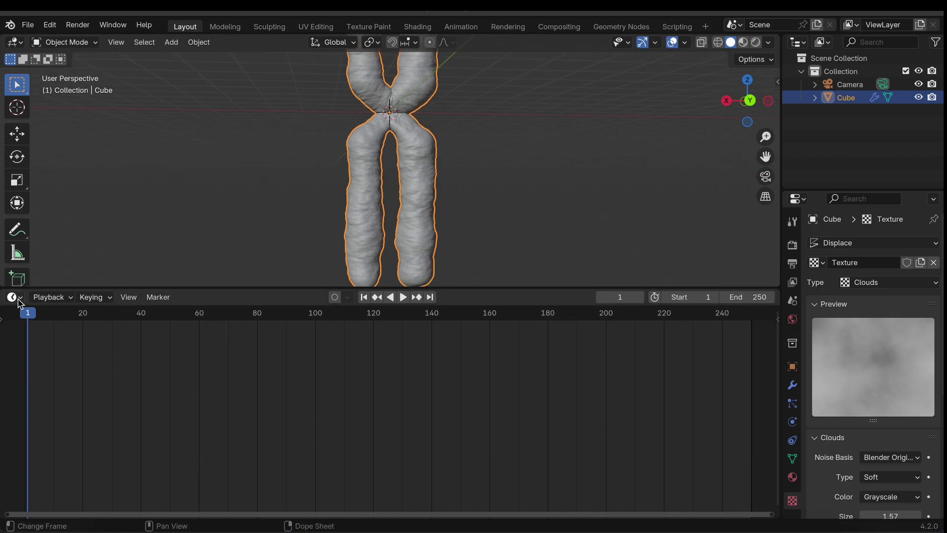
left_click(22, 300)
left_click(167, 346)
left_click(20, 302)
left_click(32, 419)
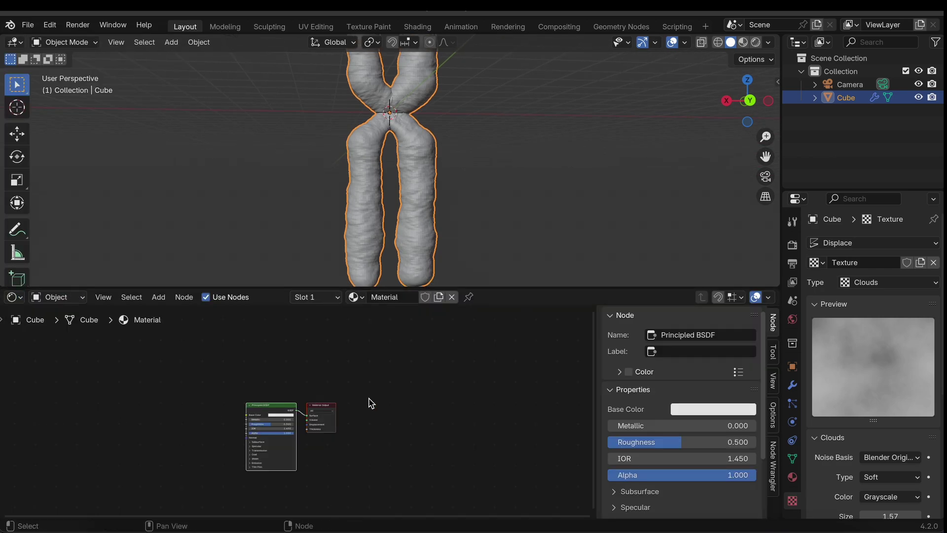
scroll(414, 376, "up", 5)
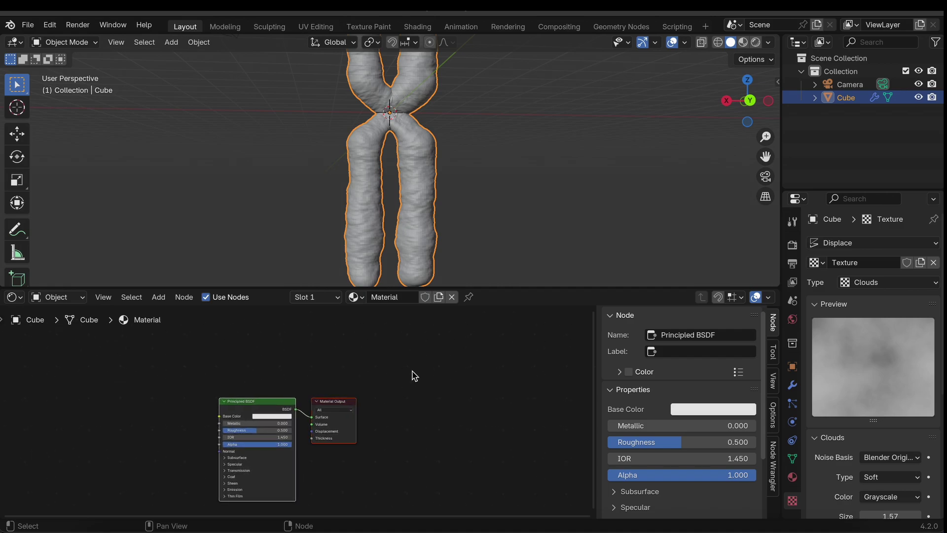
middle_click_drag(412, 371, 448, 348)
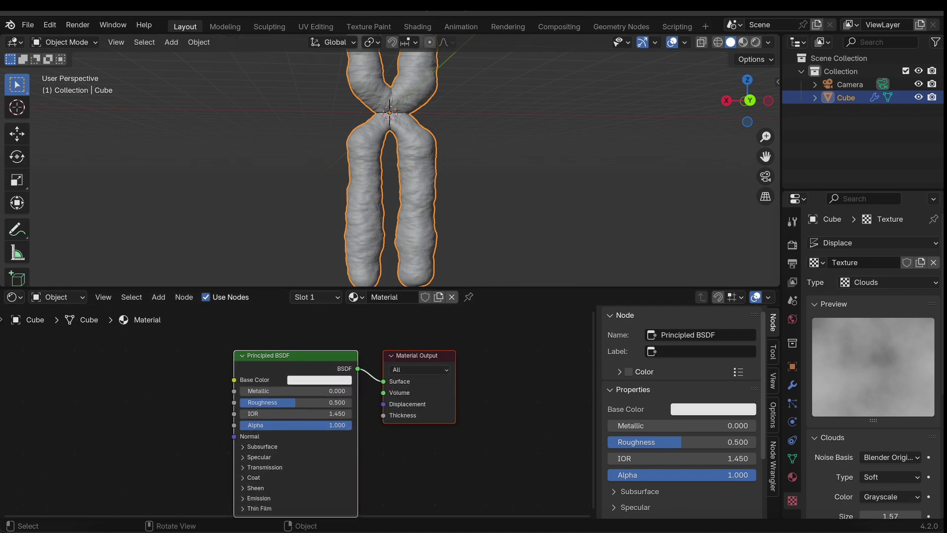
Step: Switch the viewport to rendered shading and add an Area light to the scene
left_click(756, 42)
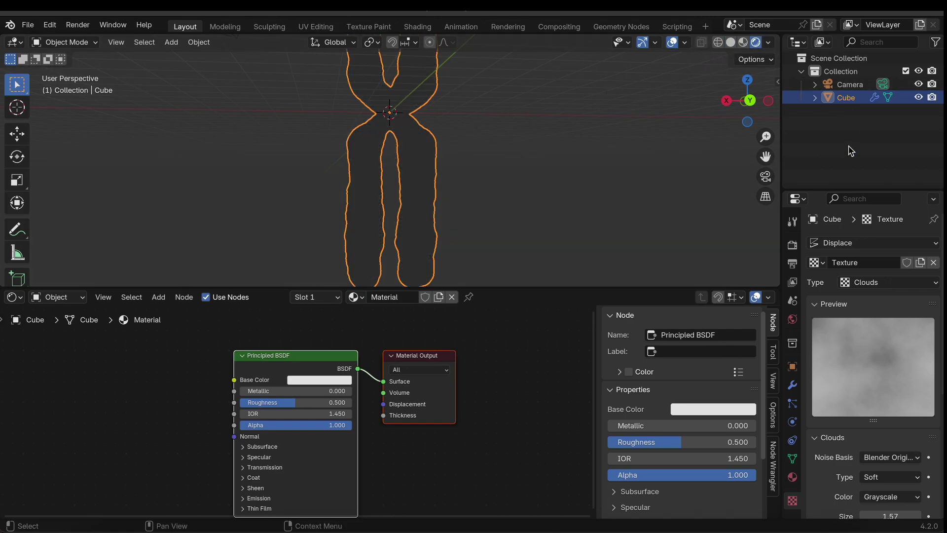
key("shift+a")
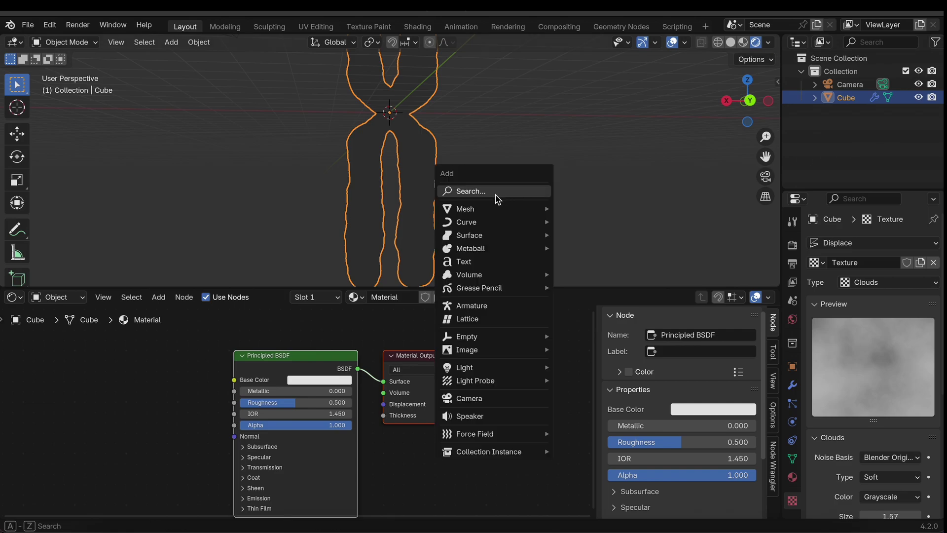
mouse_move(500, 369)
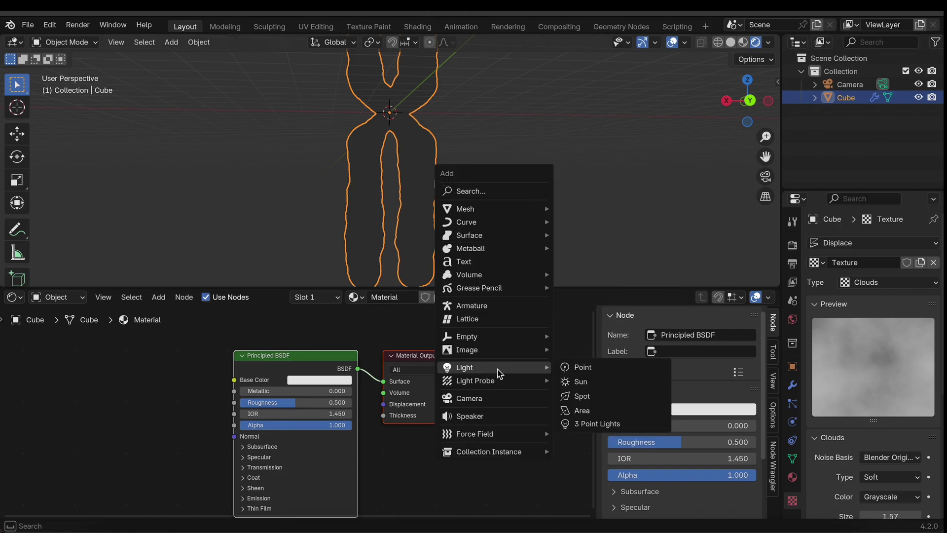
left_click(577, 410)
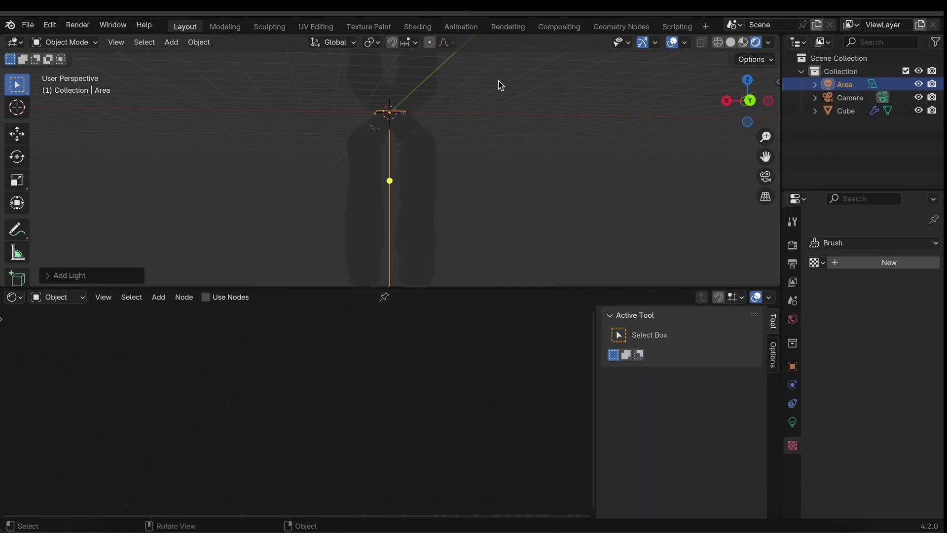
Step: Raise the area light along Z above the object, and shift it along negative X to one side of the arms
left_click_drag(765, 157, 558, 233)
key("g")
key("z")
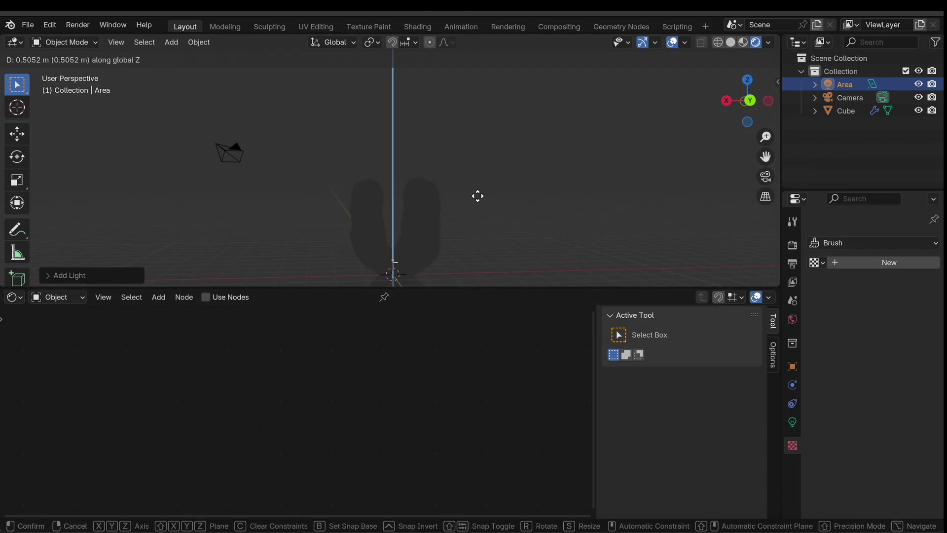
left_click(466, 134)
key("g")
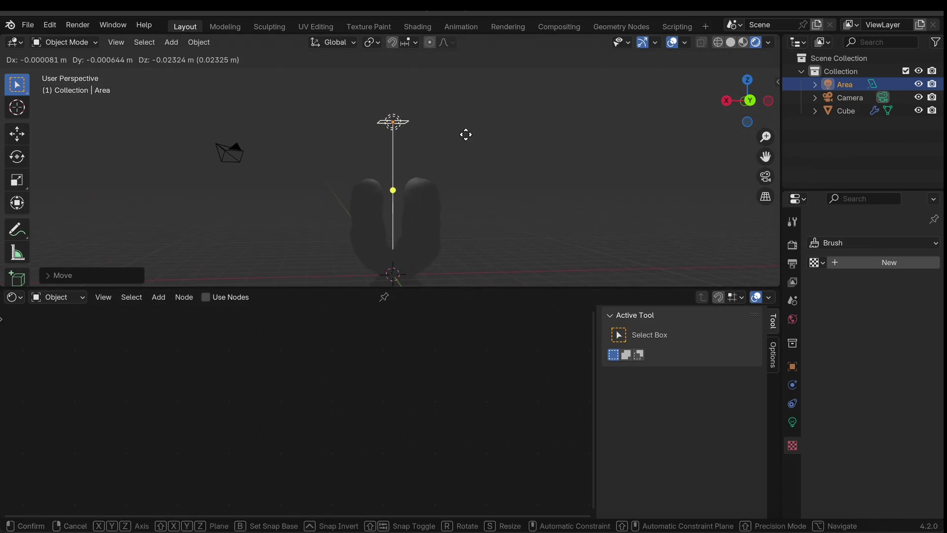
key("x")
left_click(565, 141)
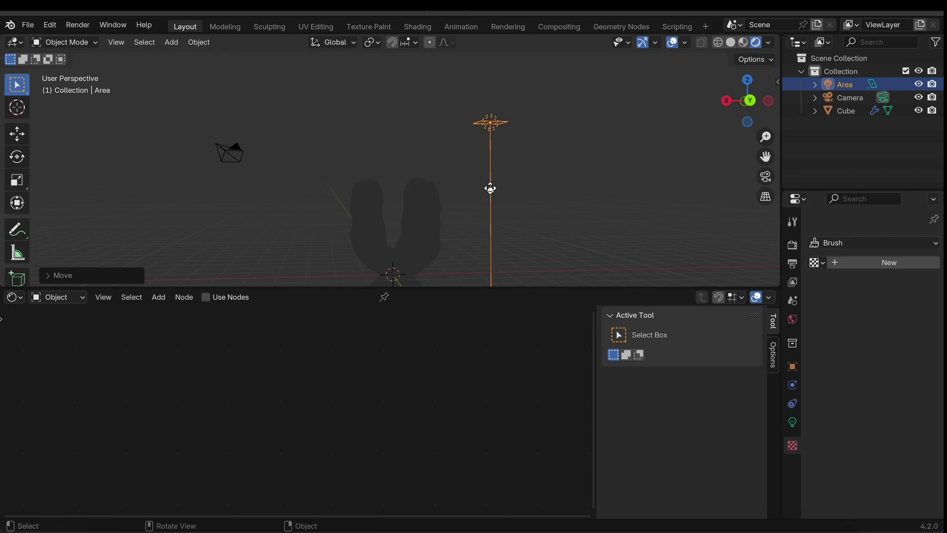
Step: Rotate the area light -45° about the global Y axis so it points toward the object
left_click_drag(491, 189, 491, 190)
type("y")
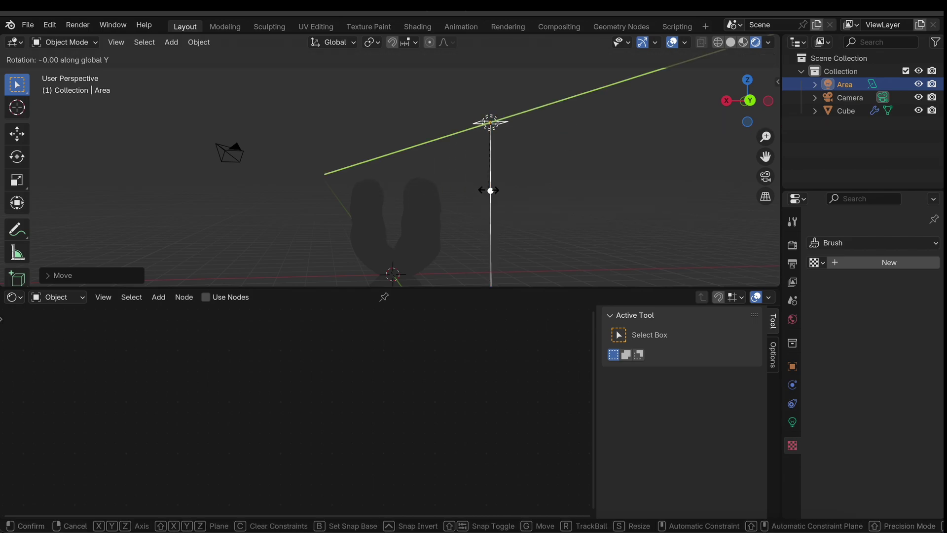
type("45")
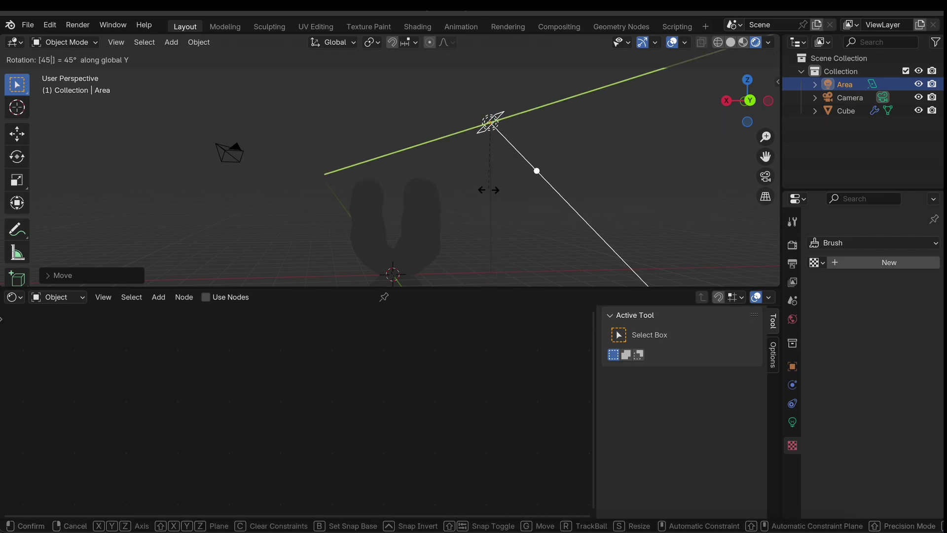
key("minus")
key("Return")
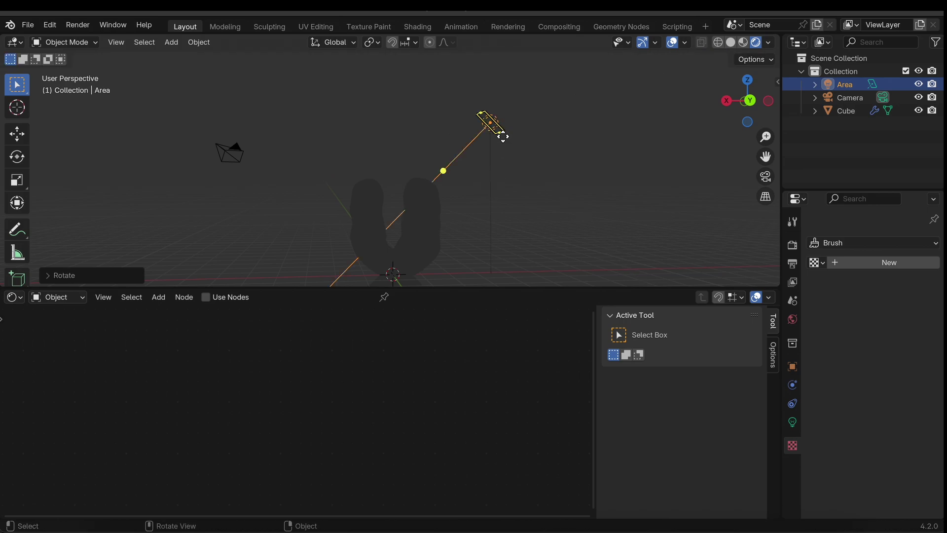
Step: Enlarge the area light to about 5.15 m and move it farther from the object along negative X
left_click_drag(502, 137, 564, 171)
scroll(565, 171, "down", 2)
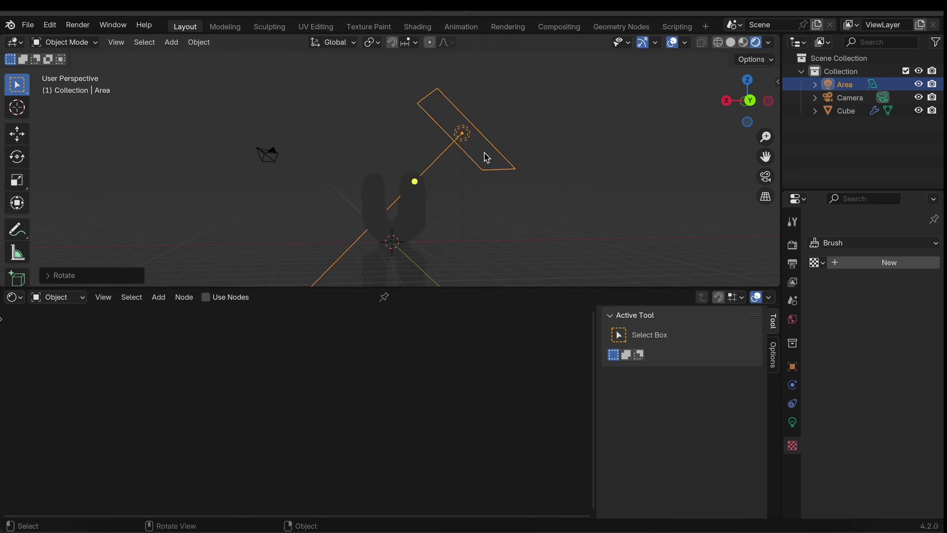
key("g")
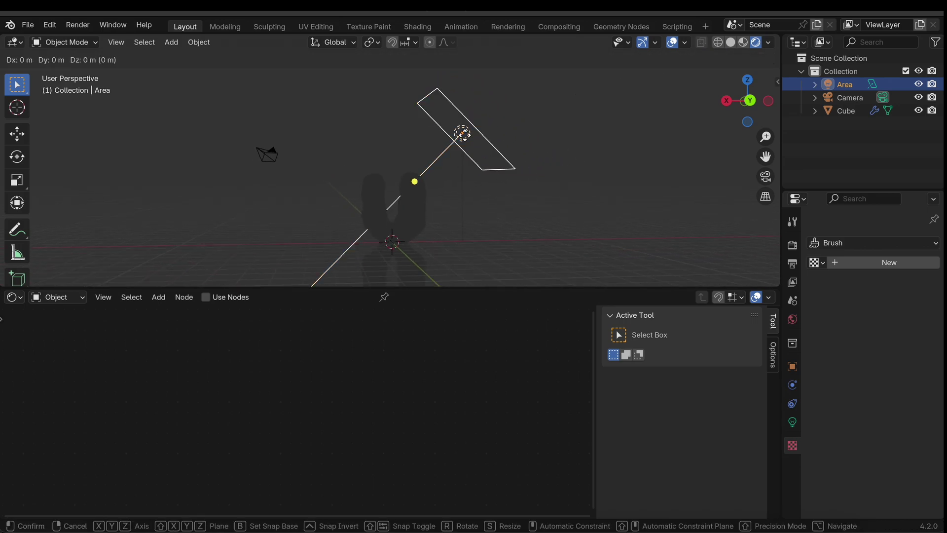
key("x")
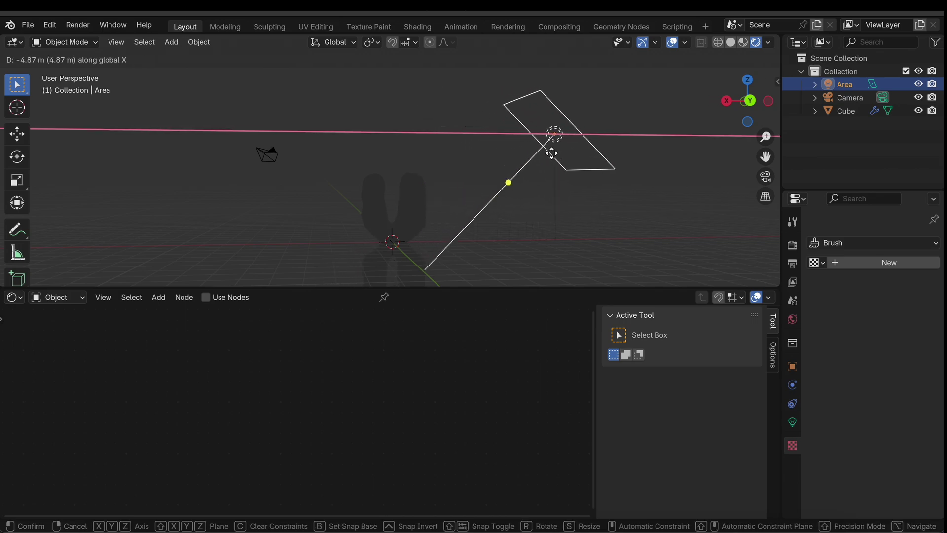
left_click(521, 160)
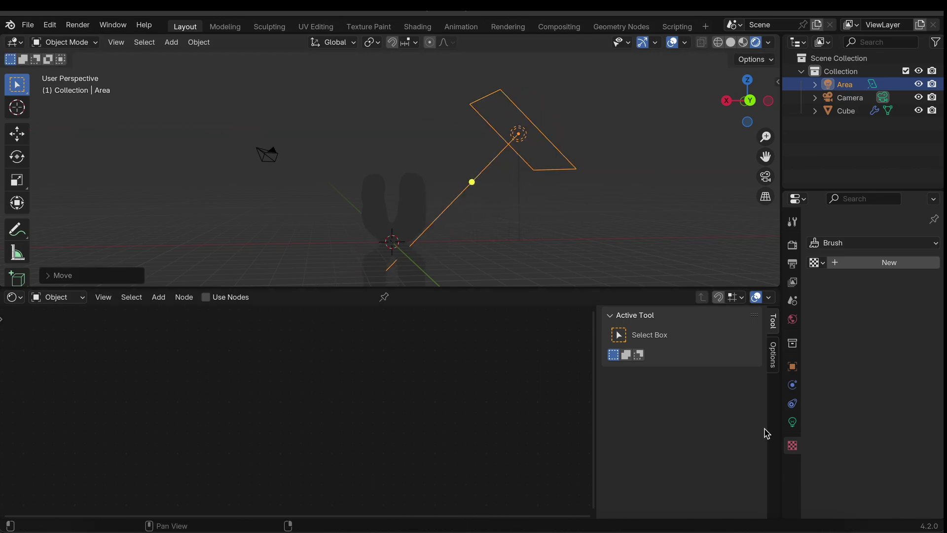
Step: Set the area light's power to 100 W
left_click(792, 422)
double_click(878, 338)
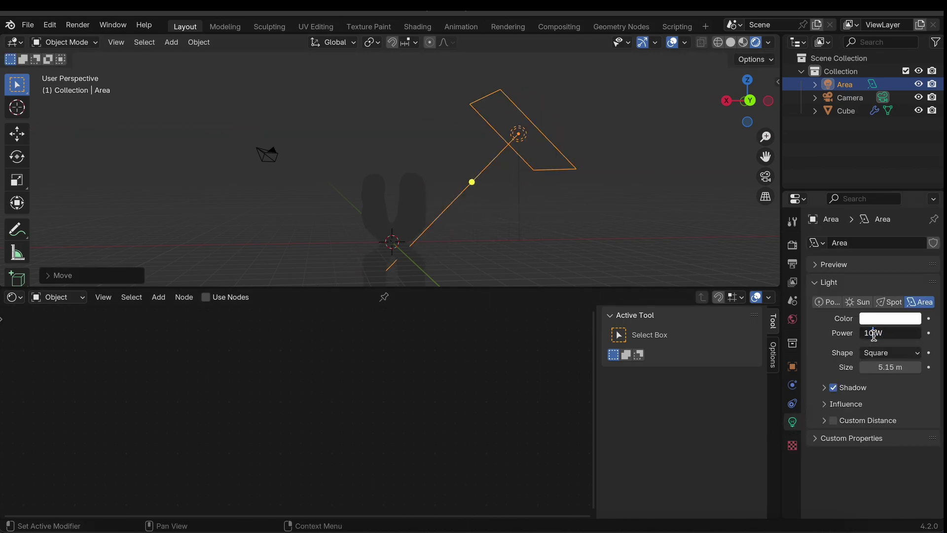
left_click(832, 330)
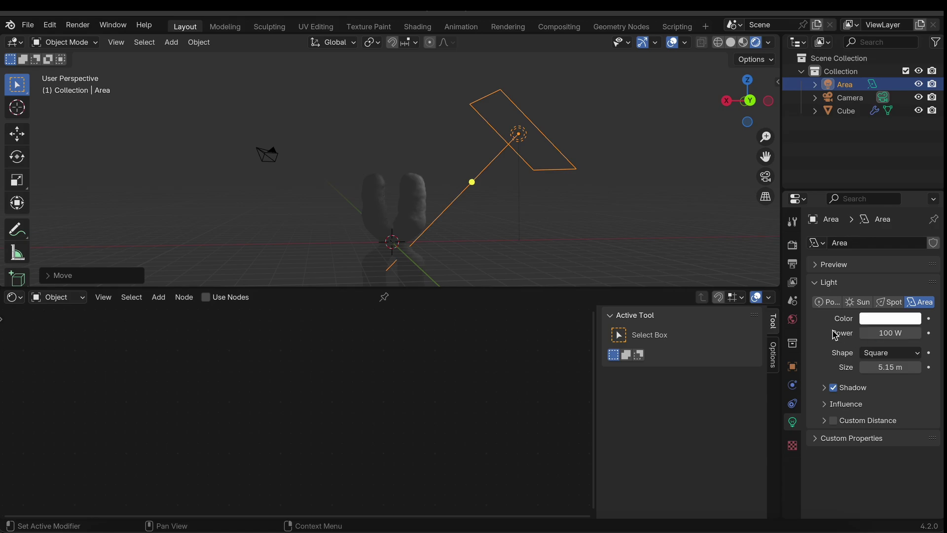
Step: Set the area light's power to 200 W
left_click(872, 333)
left_click(868, 332)
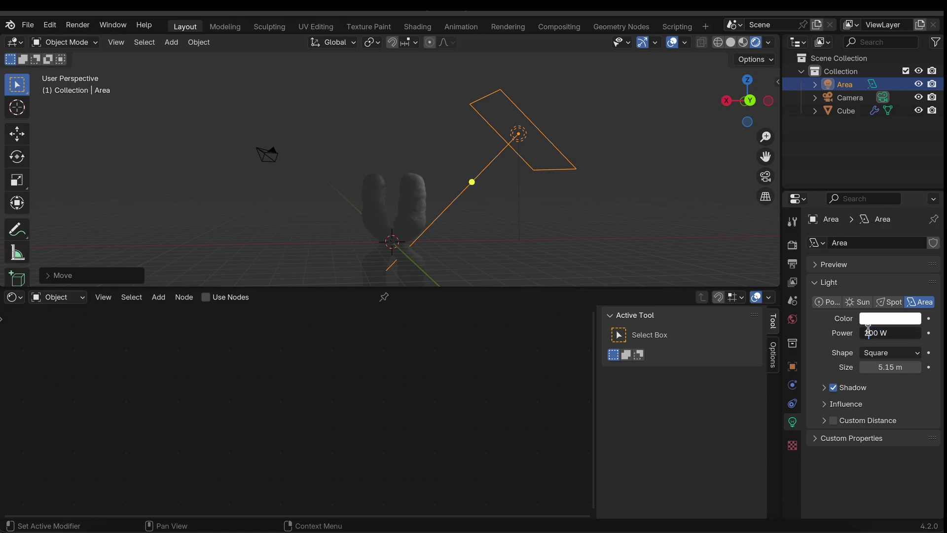
left_click(838, 327)
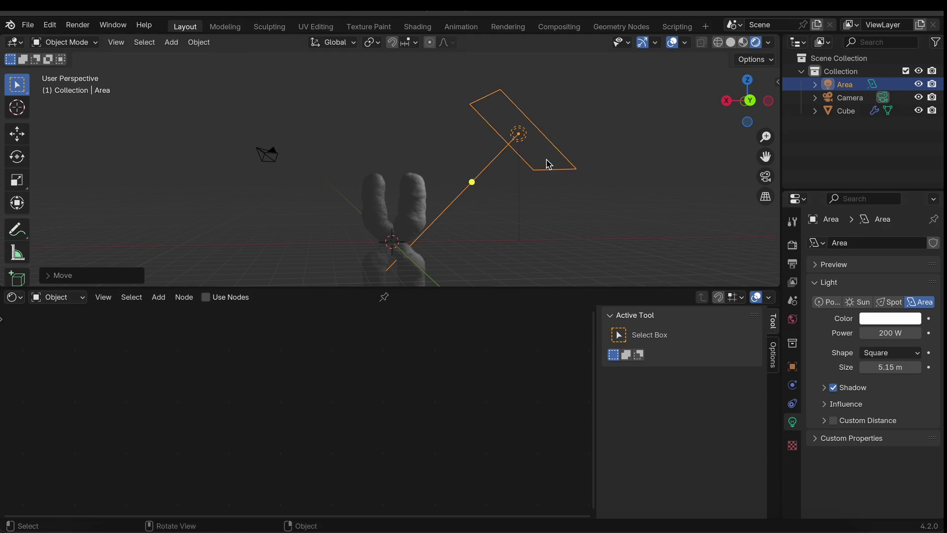
scroll(546, 161, "down", 4)
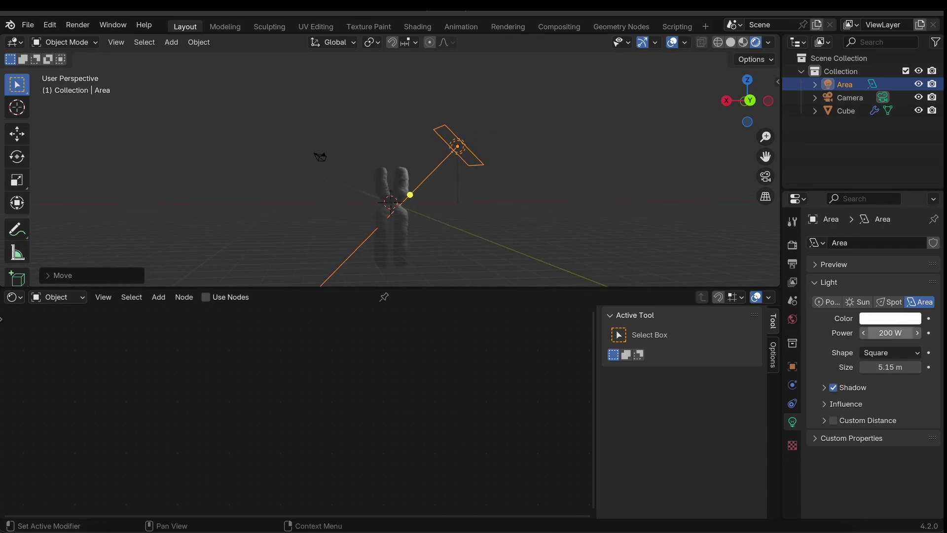
Step: Set the area light's power to 400 W
left_click(871, 333)
left_click(869, 333)
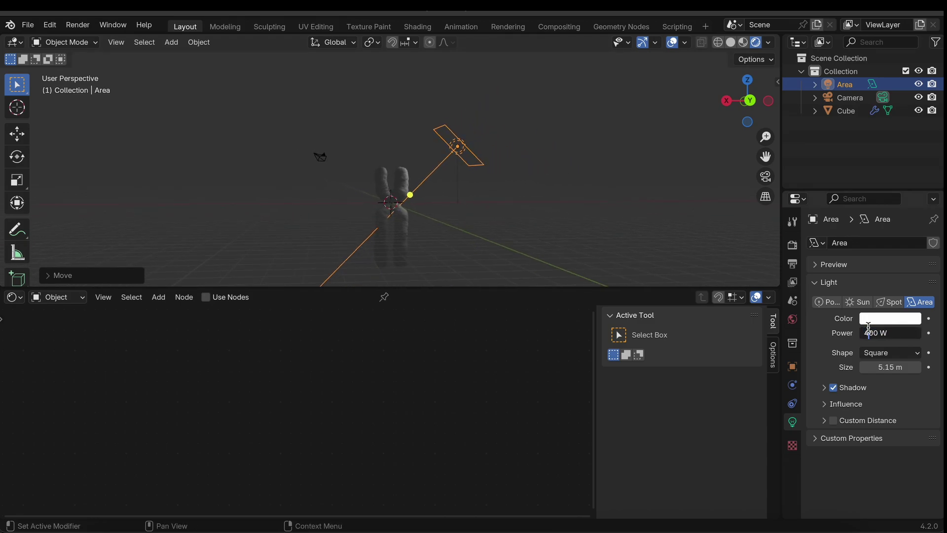
key("Return")
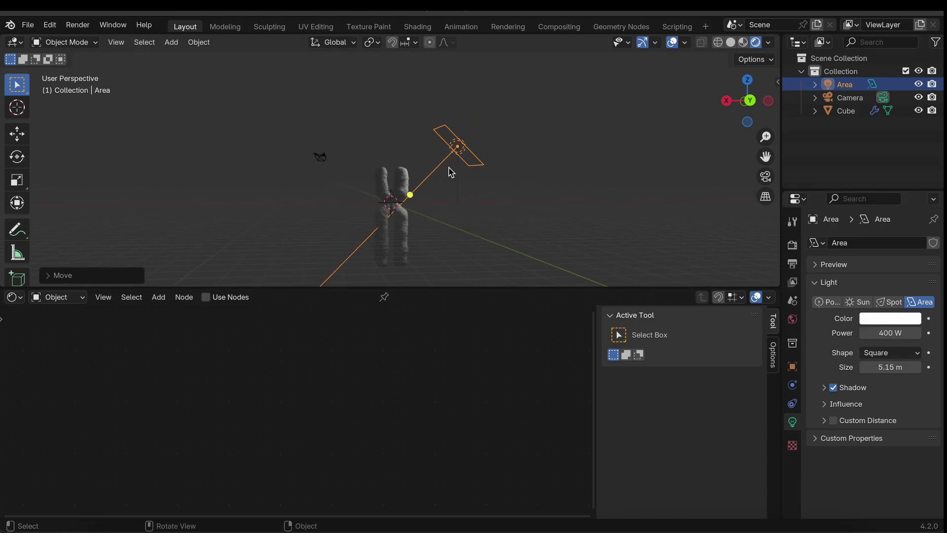
Step: Select the X-shaped object and shade it smooth
scroll(449, 169, "up", 3)
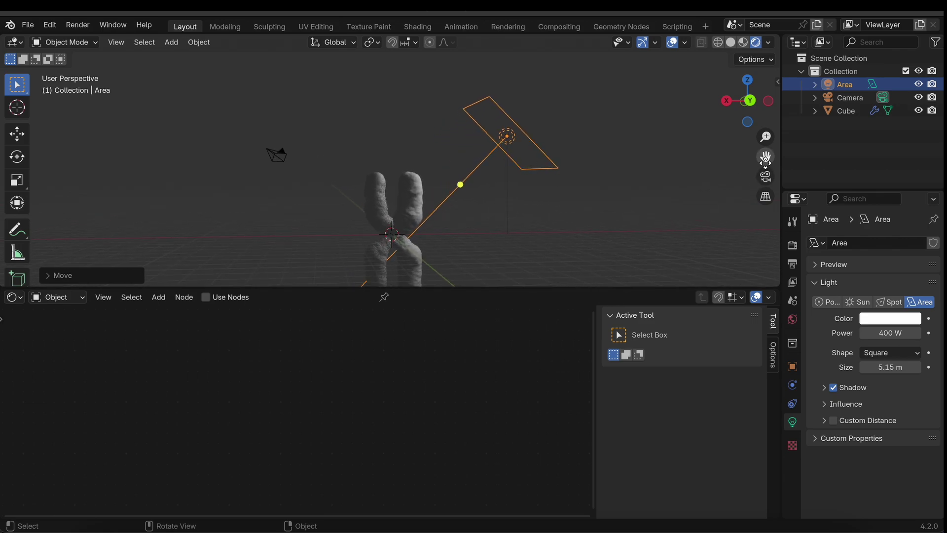
left_click_drag(766, 157, 760, 77)
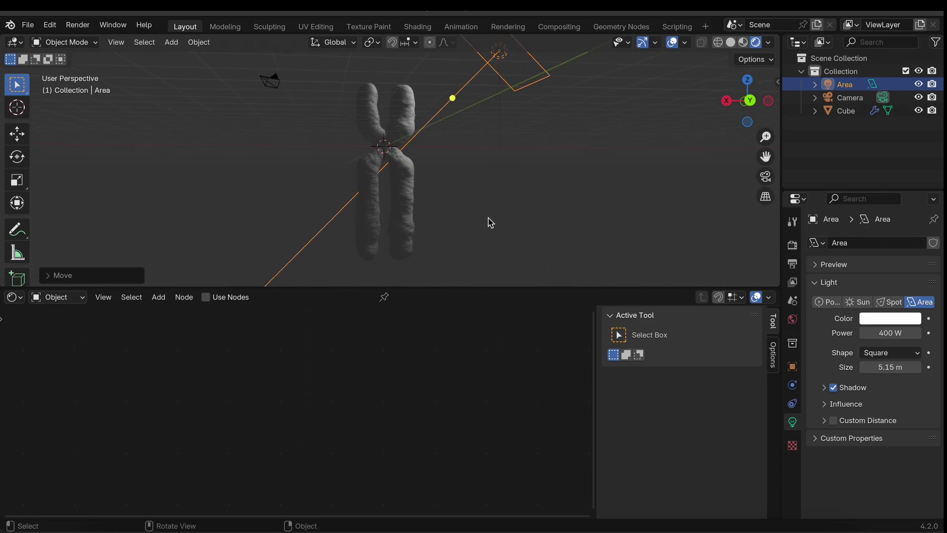
scroll(489, 221, "up", 5)
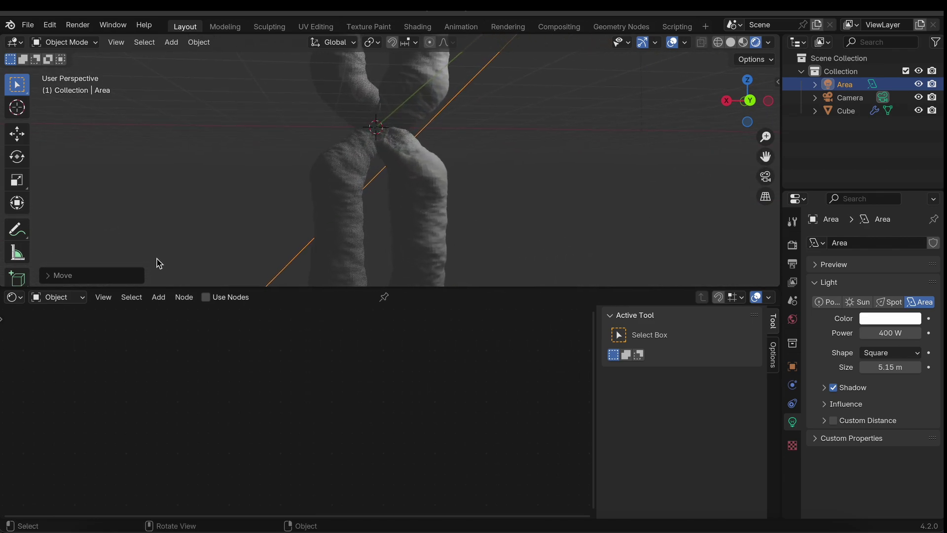
right_click(419, 166)
left_click(413, 105)
right_click(414, 153)
left_click(340, 149)
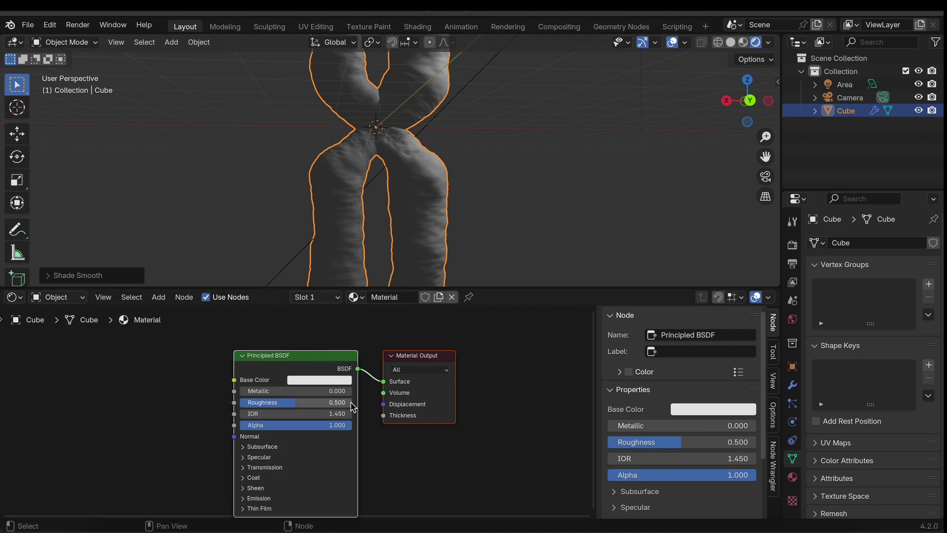
Step: Add a Bump node with its Normal output feeding the Principled BSDF's Normal input, placed beside the shader
scroll(348, 402, "up", 2)
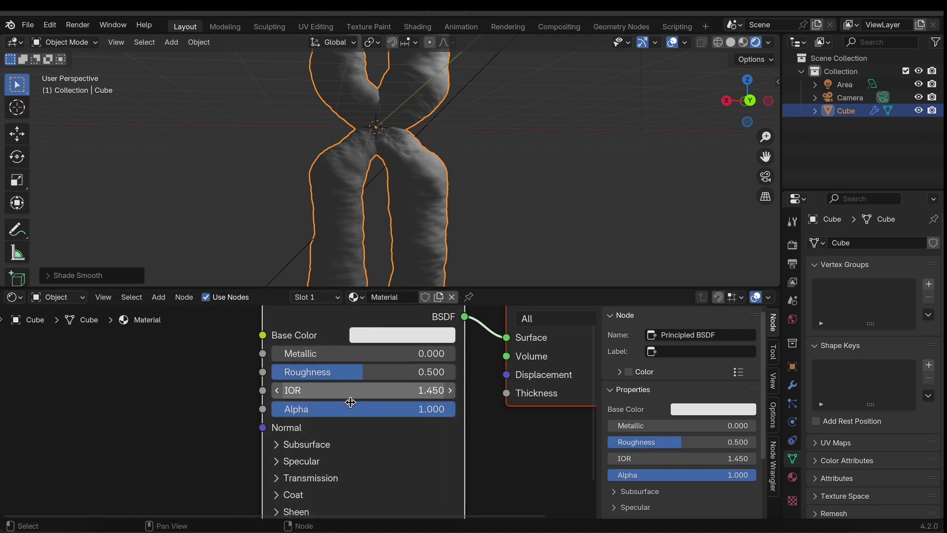
scroll(343, 456, "up", 1)
left_click_drag(297, 431, 194, 434)
type("bump")
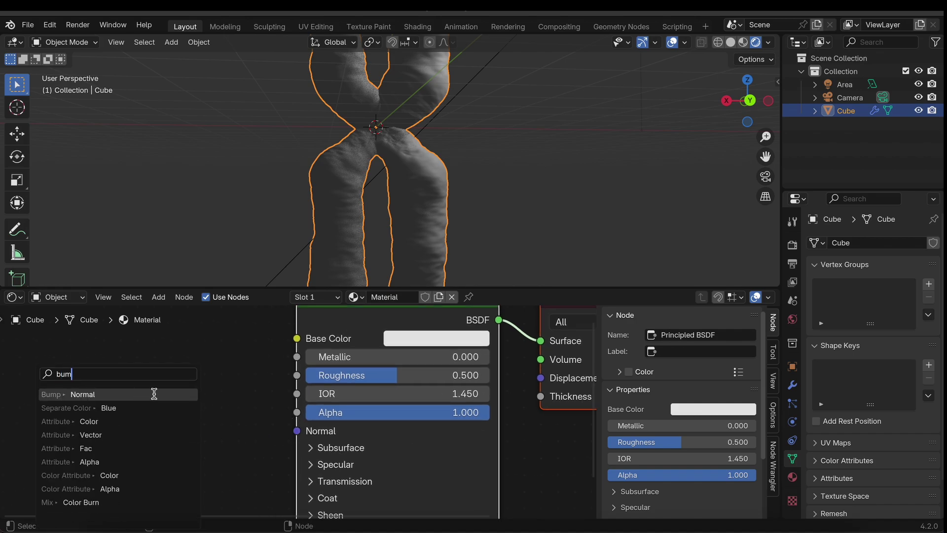
left_click(123, 394)
left_click(164, 395)
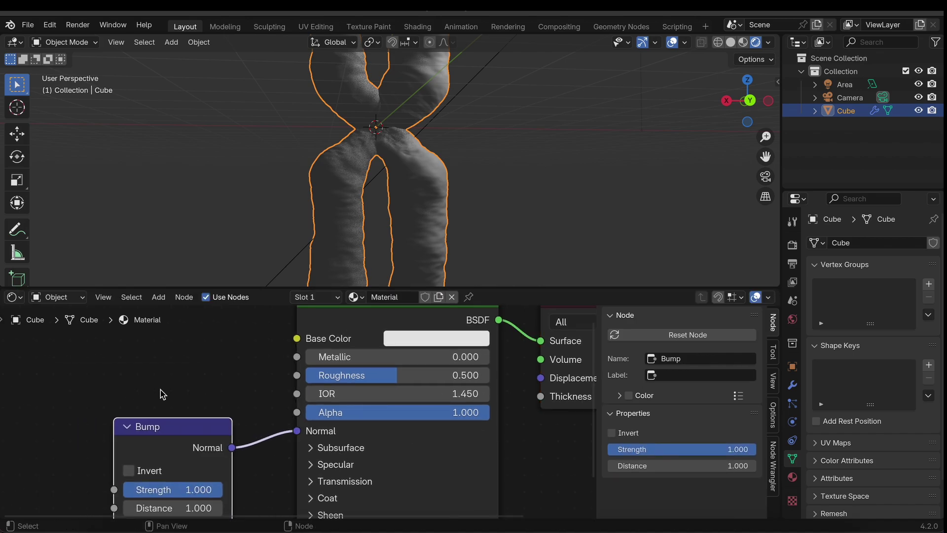
Step: Add a Noise Texture node before the Bump node and connect its Fac output to the Bump's Height
middle_click_drag(225, 416, 227, 416)
left_click(248, 407)
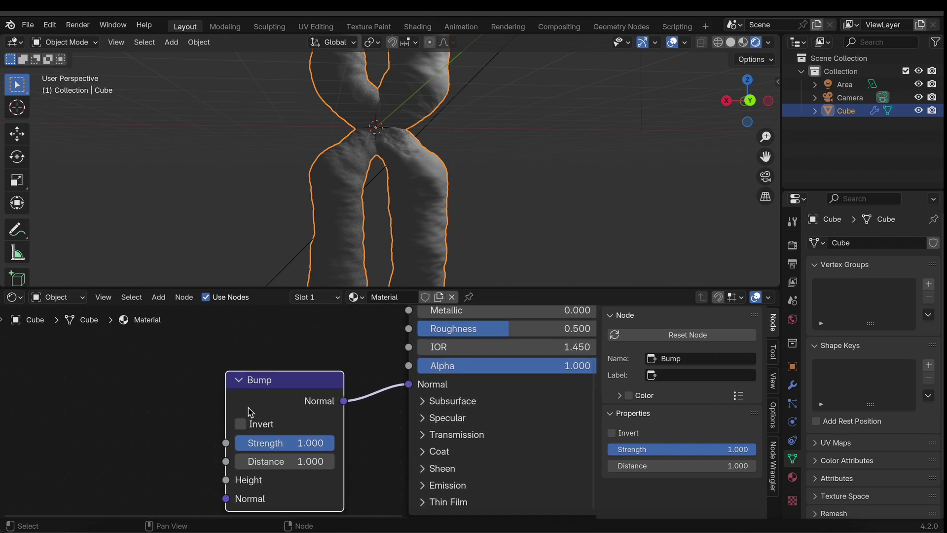
right_click(249, 406)
left_click(296, 396)
key("shift+a")
type("noi")
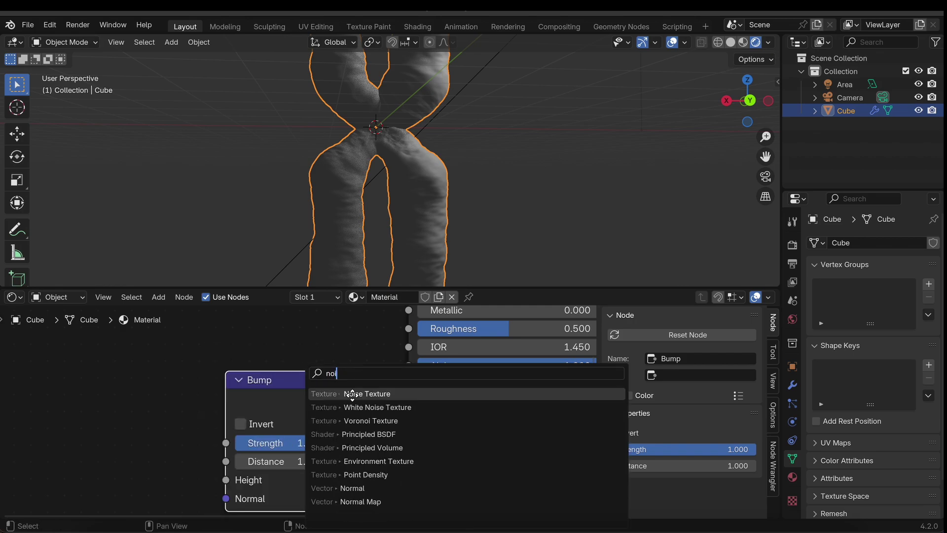
left_click(351, 394)
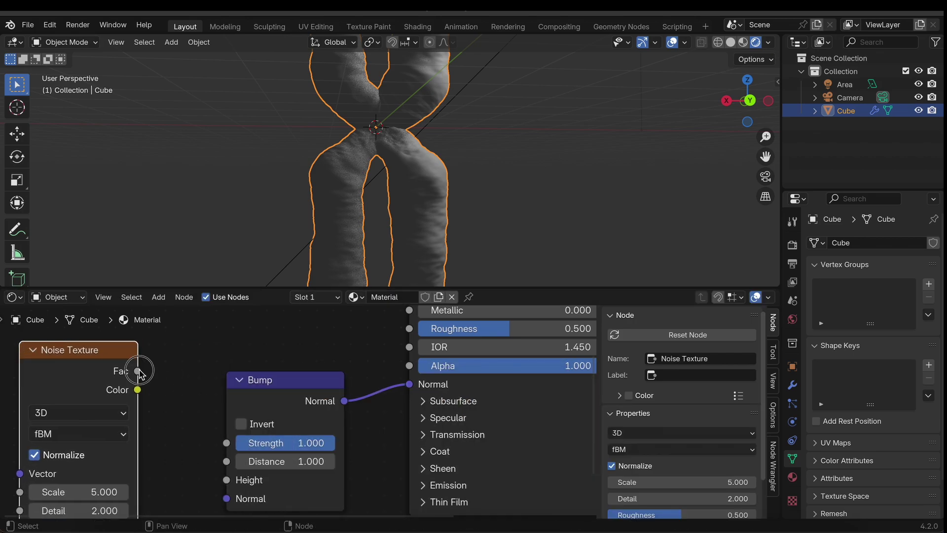
left_click_drag(138, 371, 226, 480)
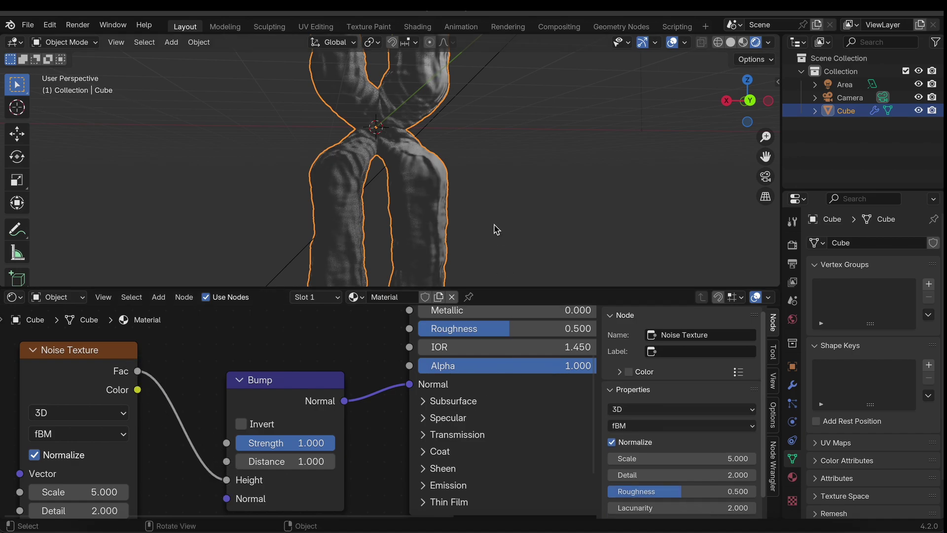
Step: Lower the Bump strength to about 0.379, and set the Noise Texture's Scale to 6 and Detail to 15
middle_click_drag(209, 480, 274, 458)
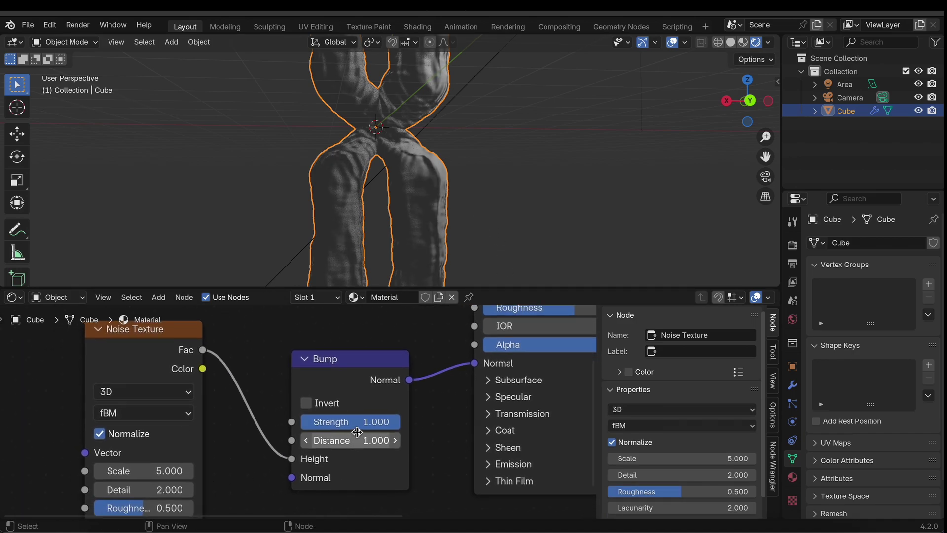
left_click_drag(359, 427, 341, 427)
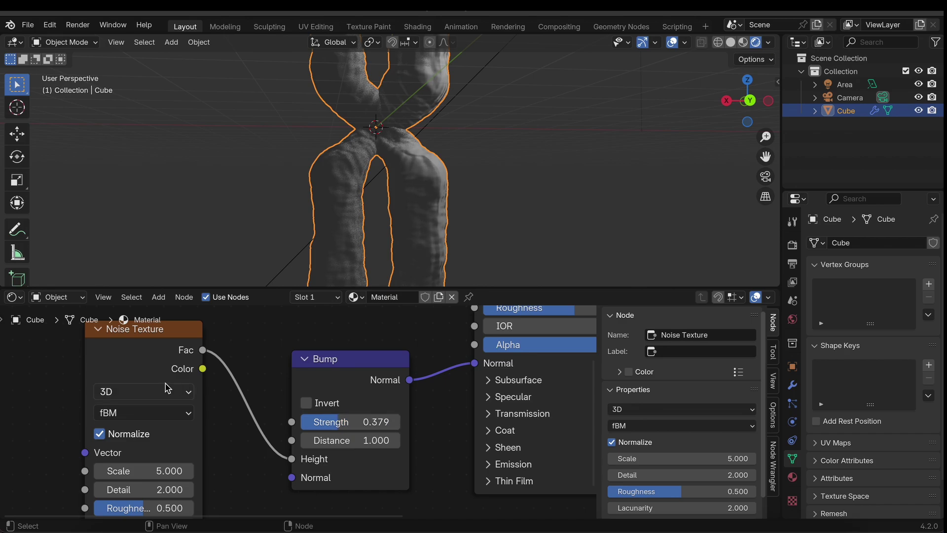
middle_click_drag(222, 383, 304, 380)
left_click_drag(240, 467, 325, 466)
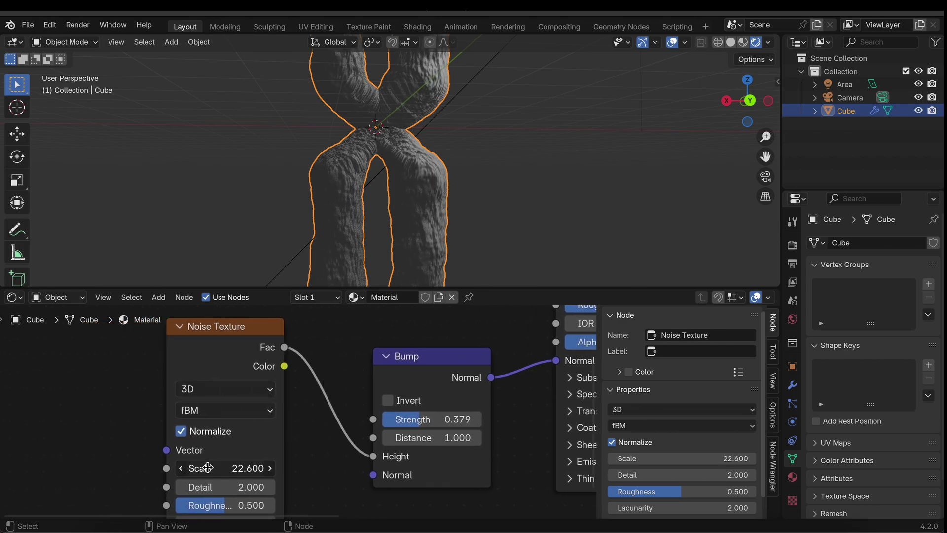
left_click_drag(208, 487, 271, 486)
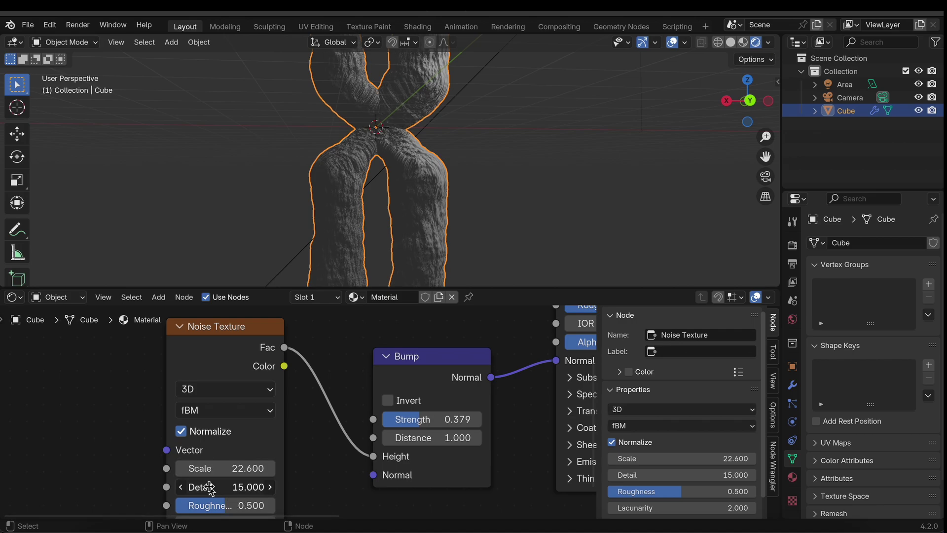
left_click_drag(227, 487, 180, 468)
scroll(348, 451, "down", 2)
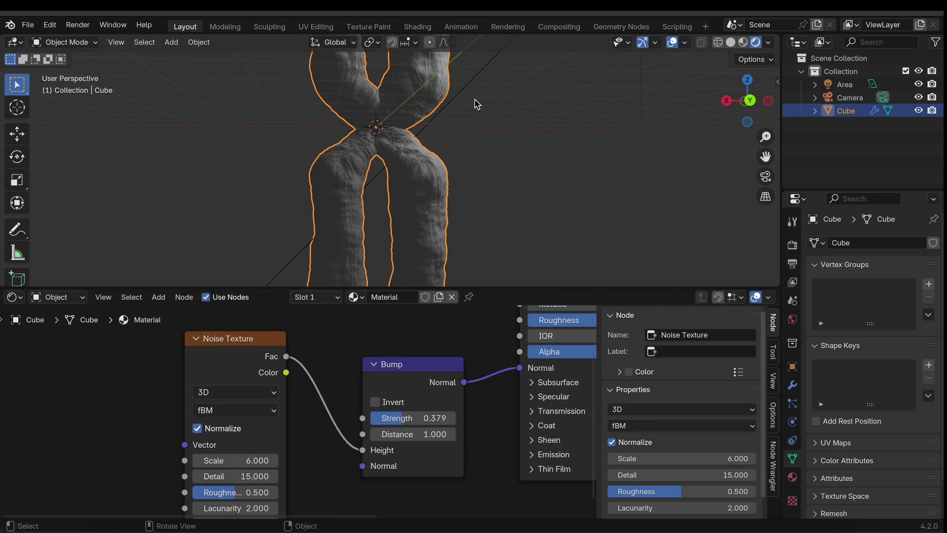
Step: Raise the Noise Texture's Roughness to about 0.883, keeping its Detail at 15
scroll(476, 103, "down", 3)
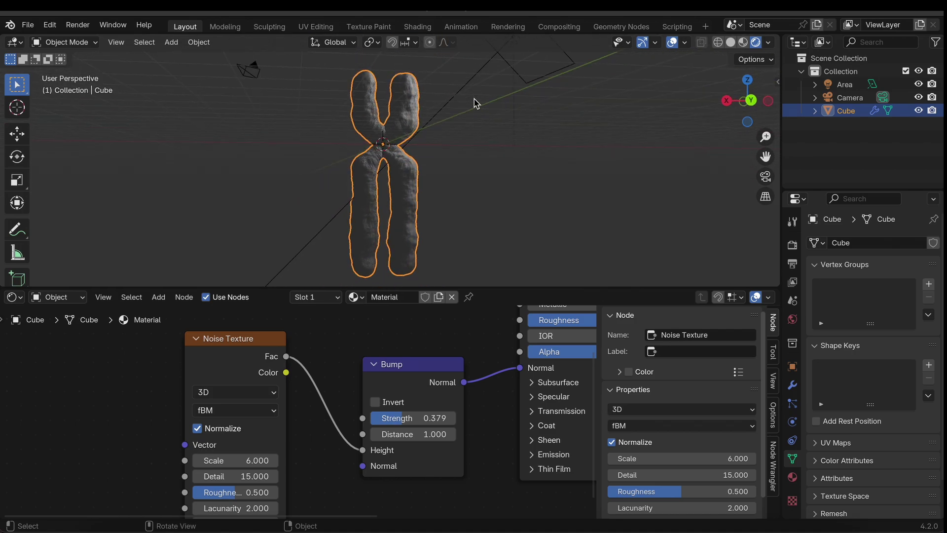
scroll(476, 104, "up", 6)
scroll(476, 104, "down", 4)
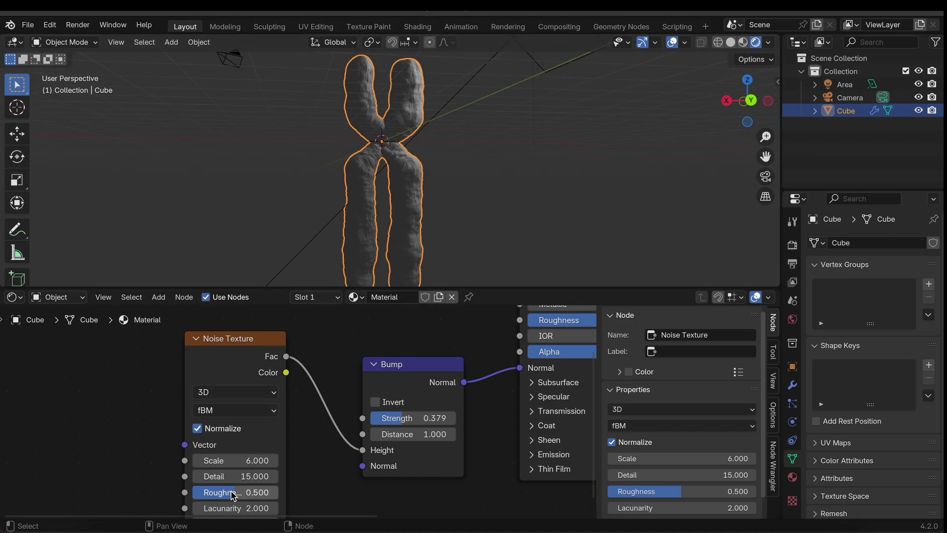
left_click_drag(233, 495, 270, 497)
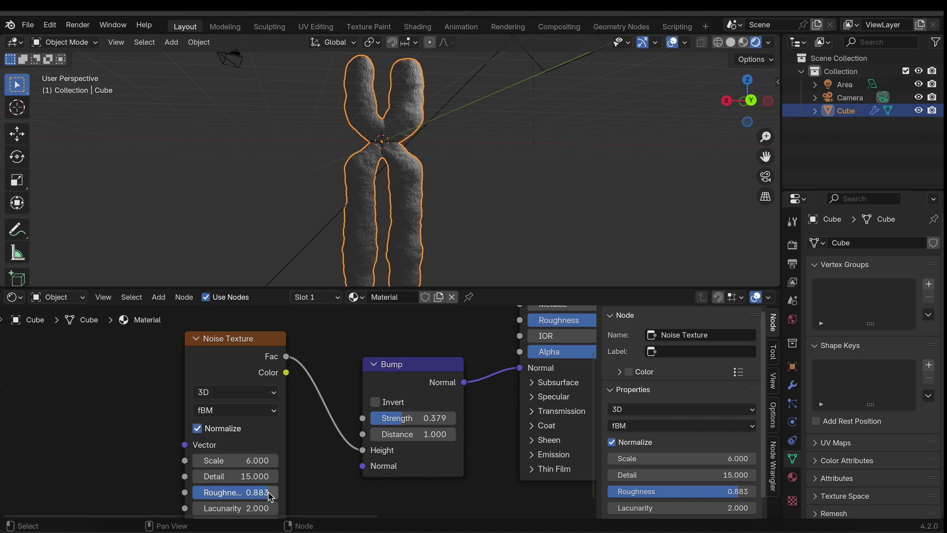
scroll(450, 155, "up", 5)
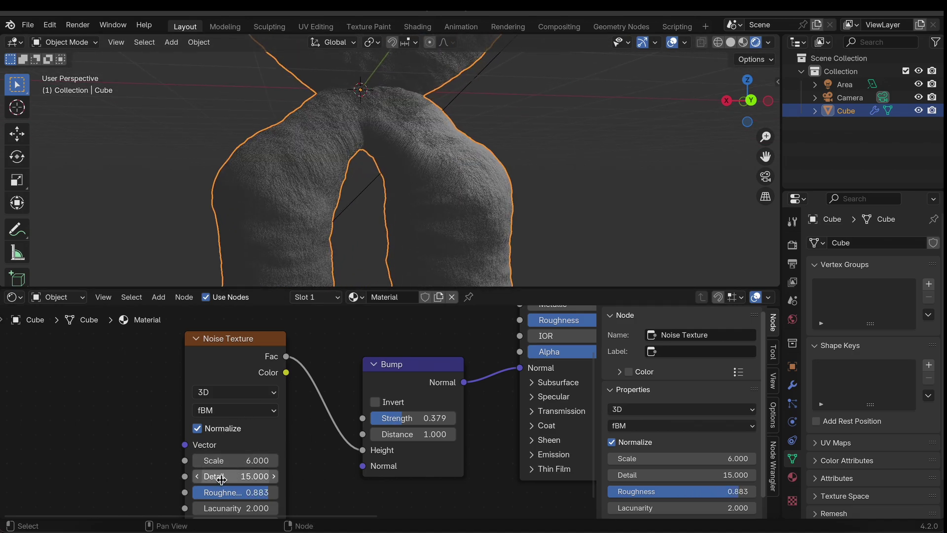
mouse_move(221, 479)
left_mouse_down()
mouse_move(178, 480)
mouse_move(231, 479)
left_mouse_up()
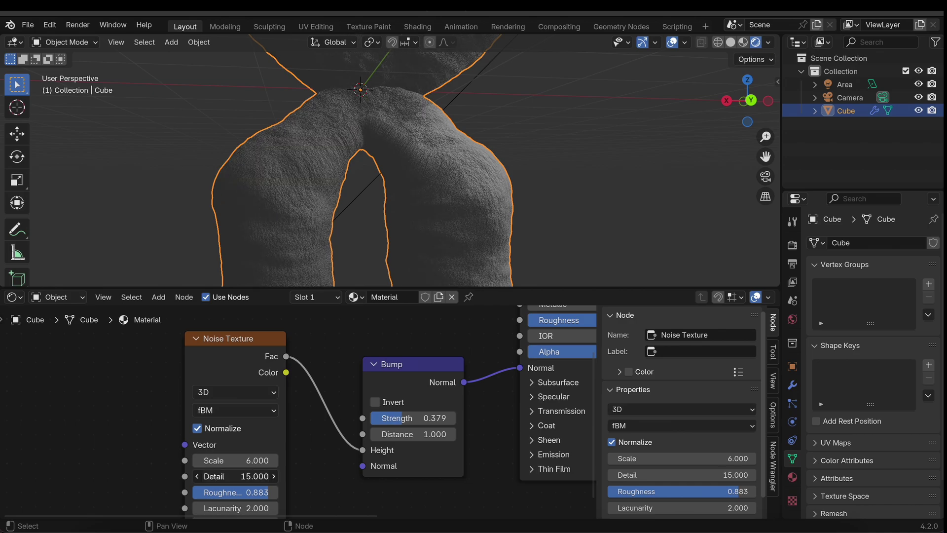
Step: Reduce the Bump node's Strength to about 0.346
middle_click_drag(360, 477, 330, 434)
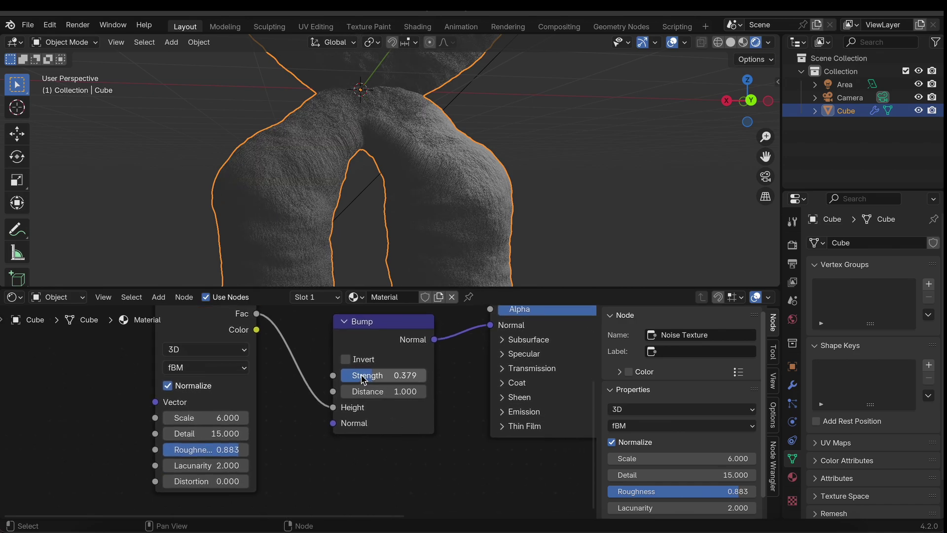
mouse_move(366, 376)
left_mouse_down()
mouse_move(353, 376)
mouse_move(381, 376)
mouse_move(367, 375)
left_mouse_up()
scroll(368, 375, "down", 1)
scroll(366, 370, "left", 5)
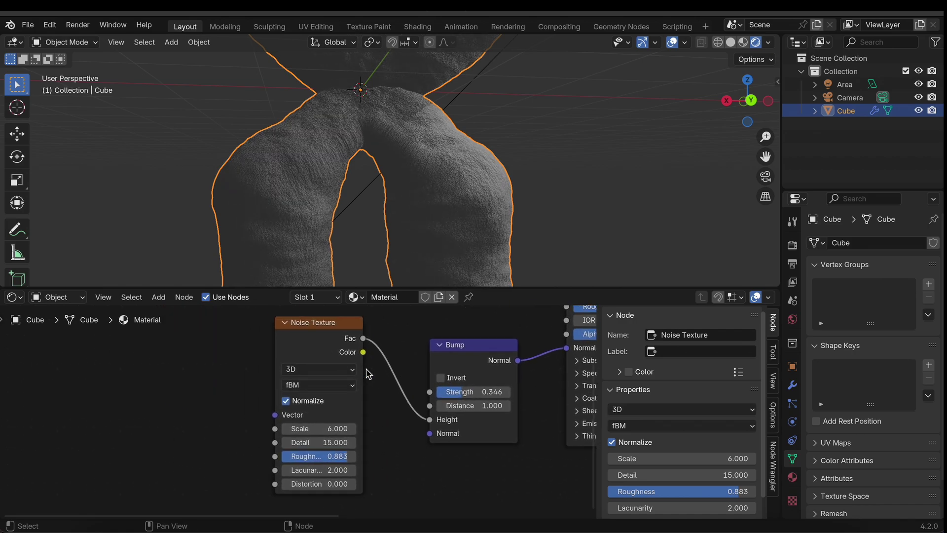
Step: Add Texture Coordinate and Mapping nodes to the Noise Texture, and feed the Mapping's Vector from the Object output
left_click(293, 336)
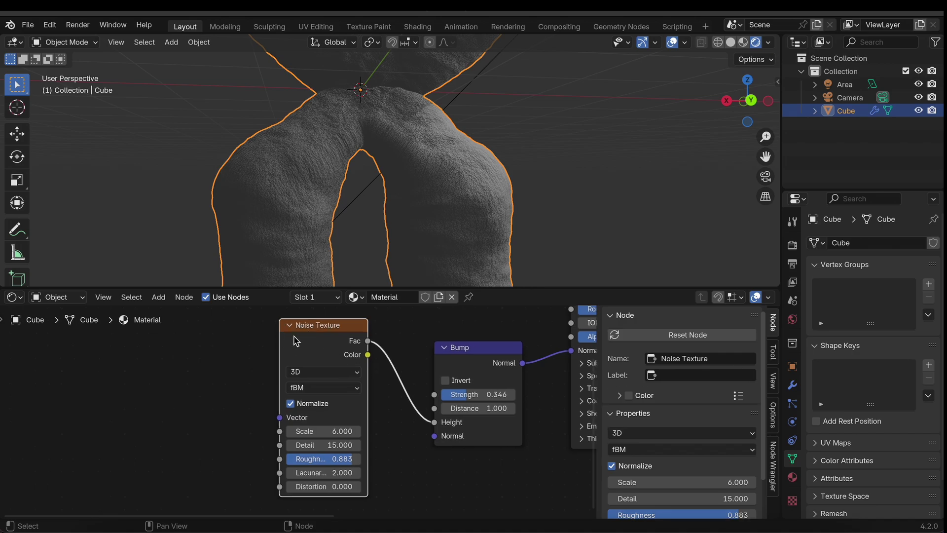
key("ctrl+t")
scroll(135, 352, "left", 5)
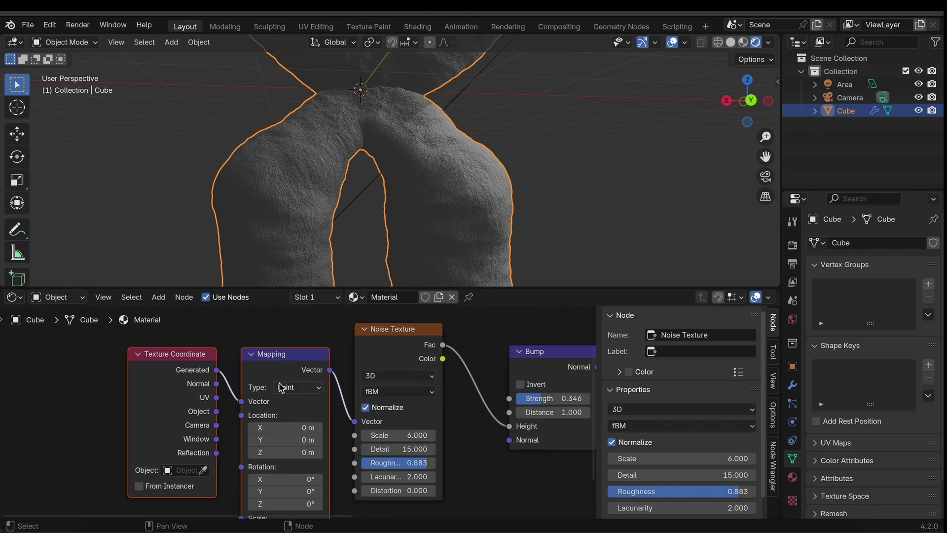
left_click_drag(216, 411, 241, 401)
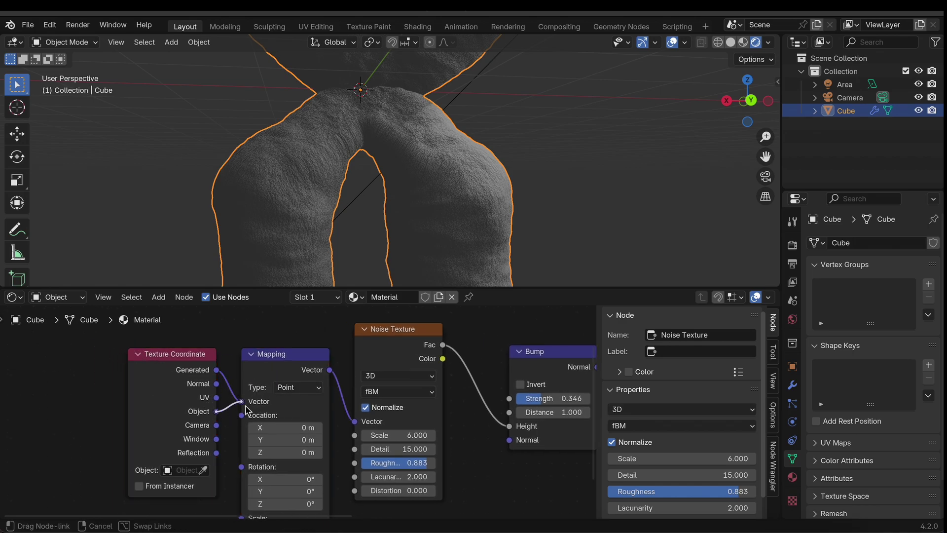
scroll(321, 427, "right", 3)
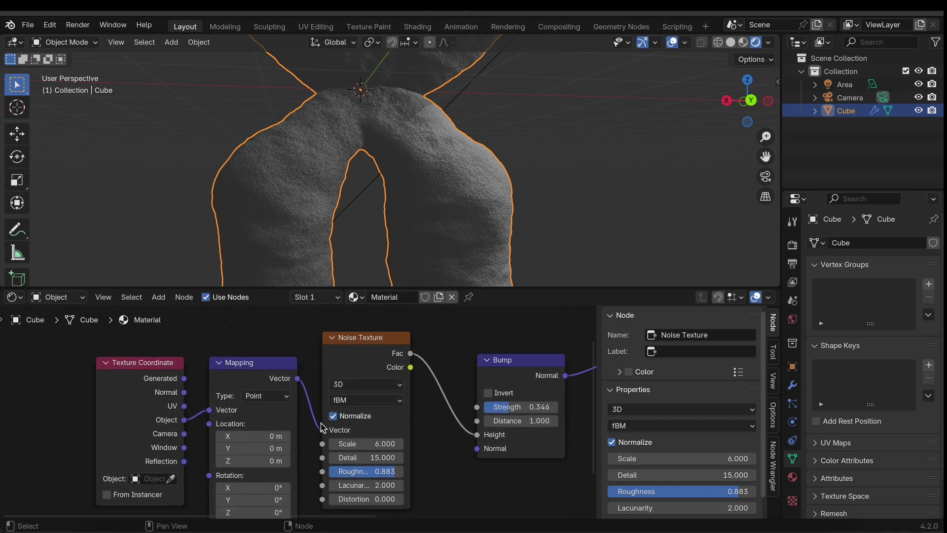
scroll(321, 427, "up", 2)
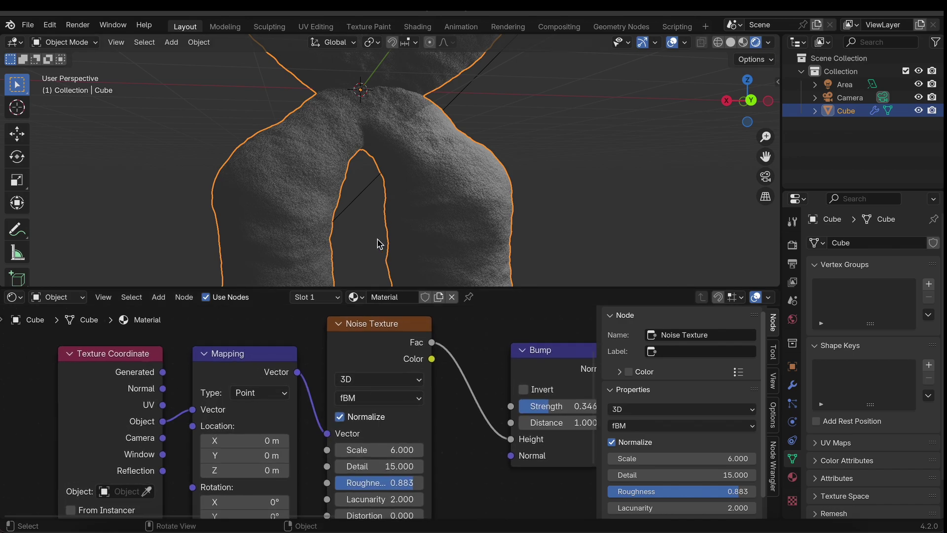
scroll(446, 214, "up", 2)
scroll(447, 213, "up", 3)
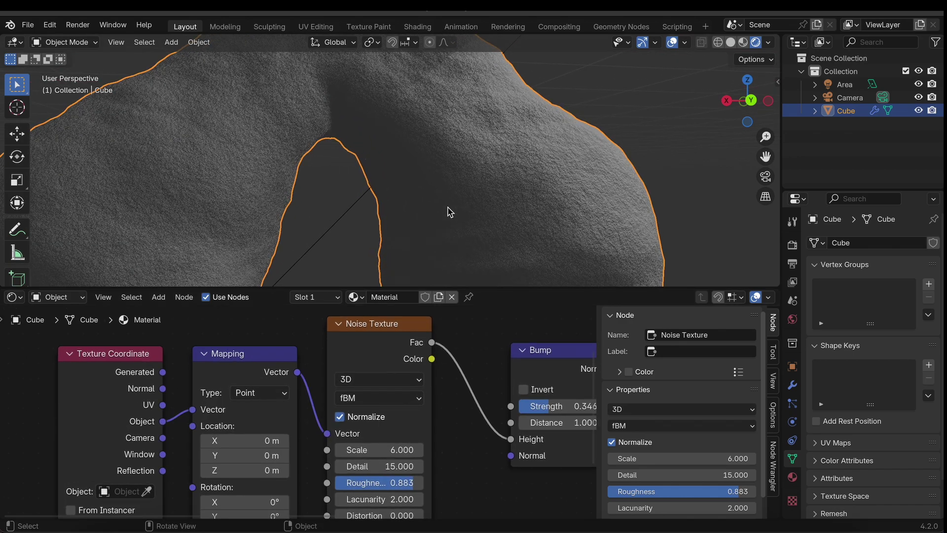
scroll(448, 212, "down", 3)
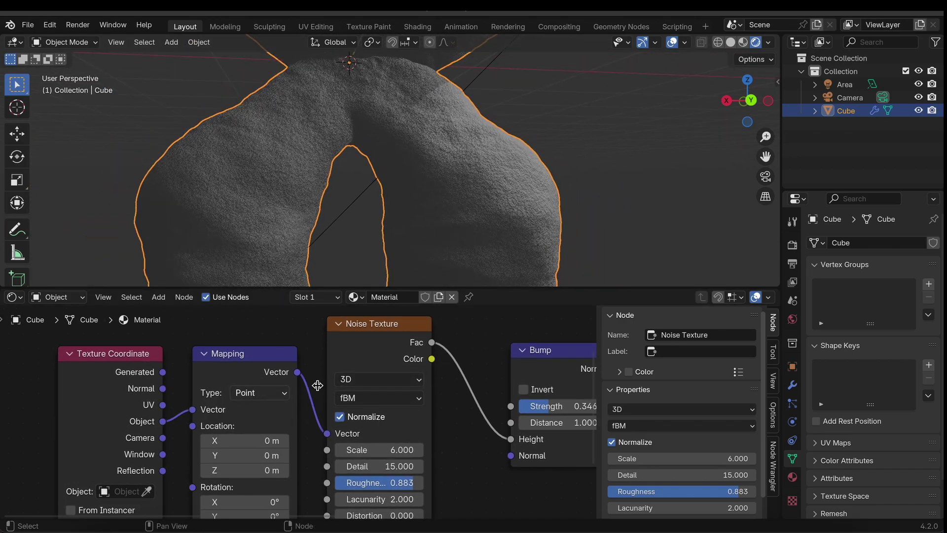
Step: Review the material's node chain from Texture Coordinate to Material Output and inspect the bumped surface around the chromosome's centre
scroll(434, 403, "down", 2)
middle_click_drag(453, 413, 318, 415)
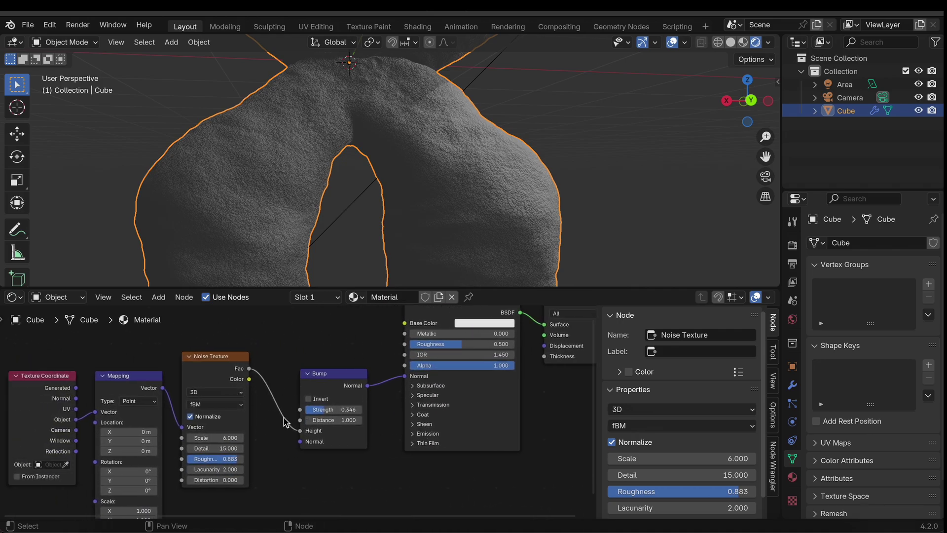
scroll(431, 158, "down", 6)
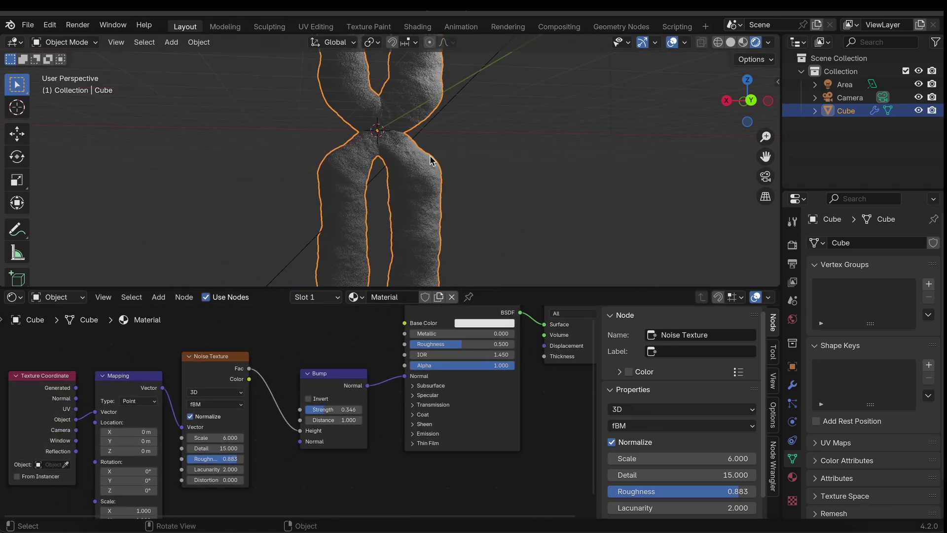
scroll(431, 159, "down", 3)
middle_click_drag(431, 159, 431, 159)
scroll(431, 159, "up", 5)
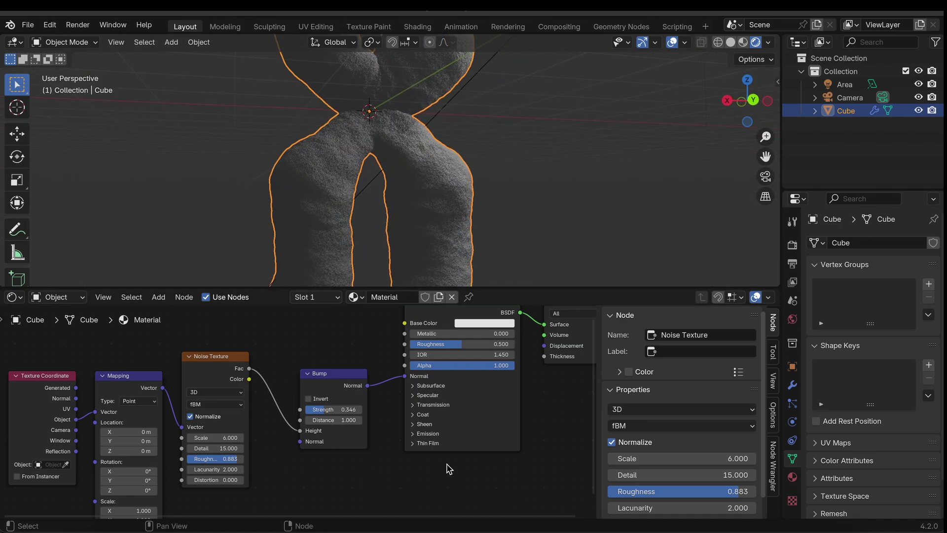
middle_click_drag(448, 465, 449, 439)
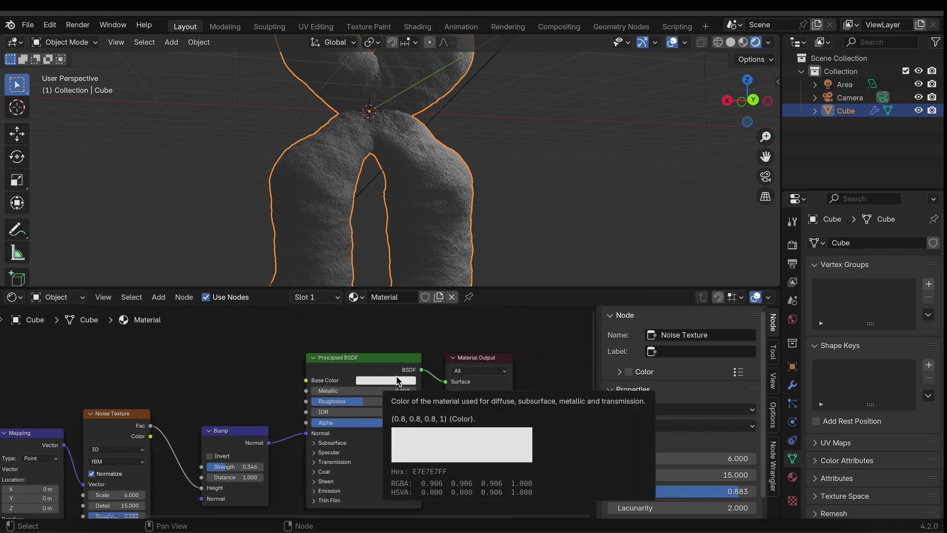
scroll(432, 169, "down", 6)
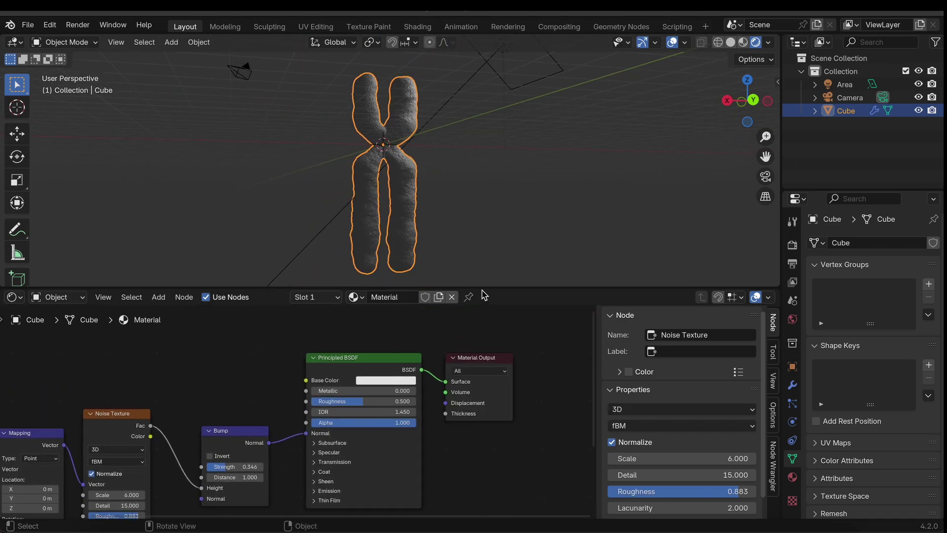
Step: Enlarge the 3D viewport over the node editor and examine the chromosome's bump texture and lighting from several angles, up close and as a whole
left_click_drag(476, 286, 469, 486)
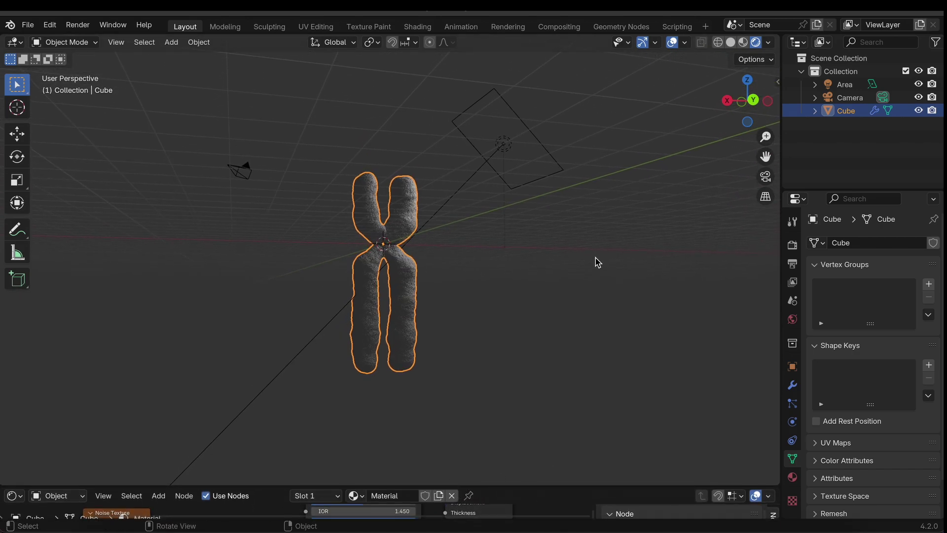
scroll(459, 283, "up", 3)
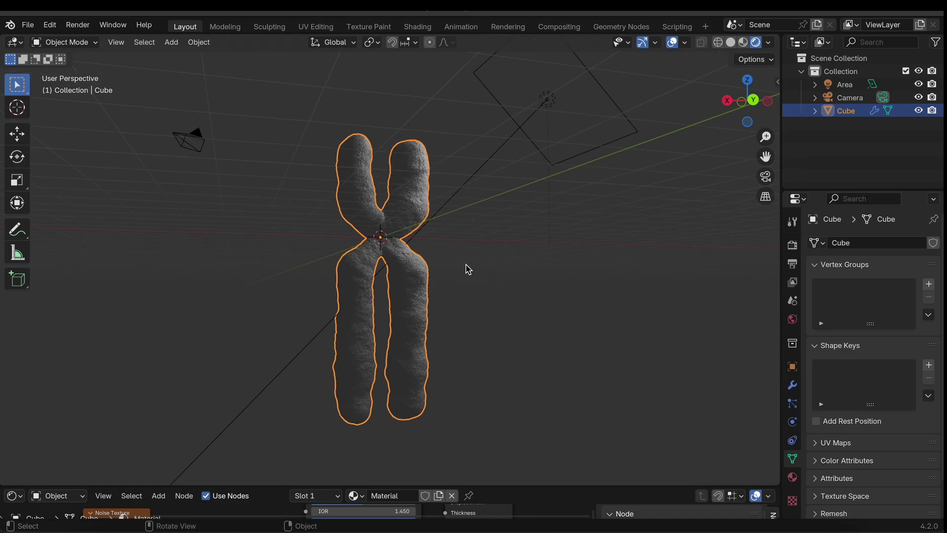
scroll(438, 258, "up", 4)
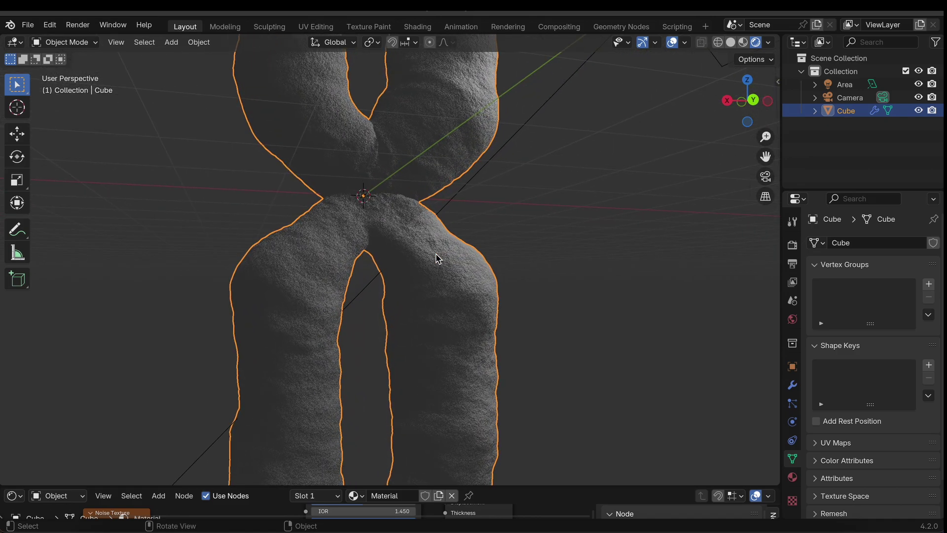
middle_click_drag(436, 254, 330, 254)
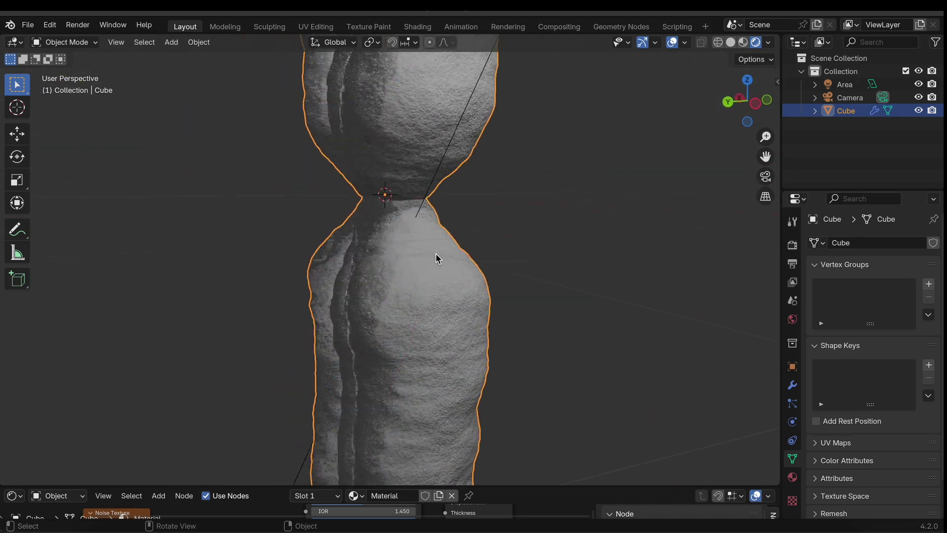
scroll(436, 254, "left", 6)
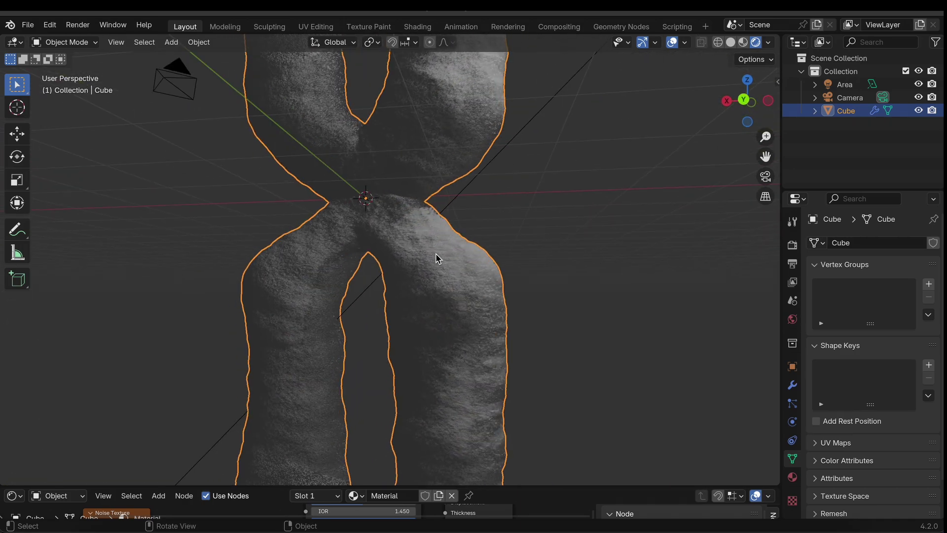
scroll(436, 253, "right", 3)
scroll(436, 254, "down", 1)
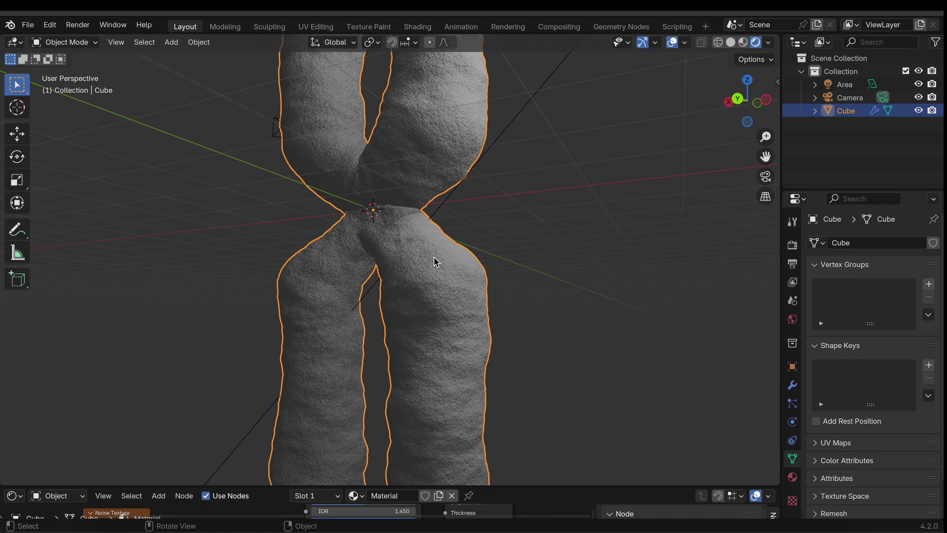
scroll(418, 165, "down", 6)
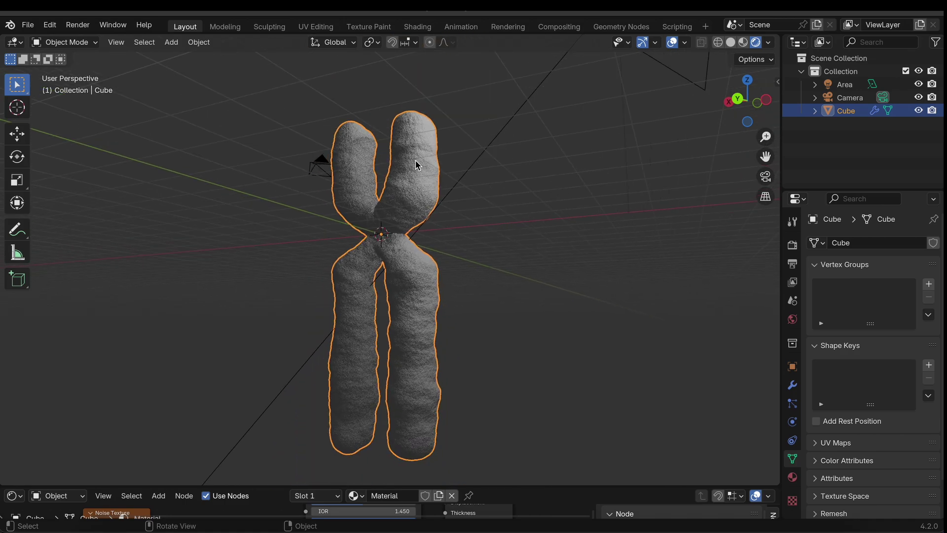
middle_click_drag(415, 160, 457, 186)
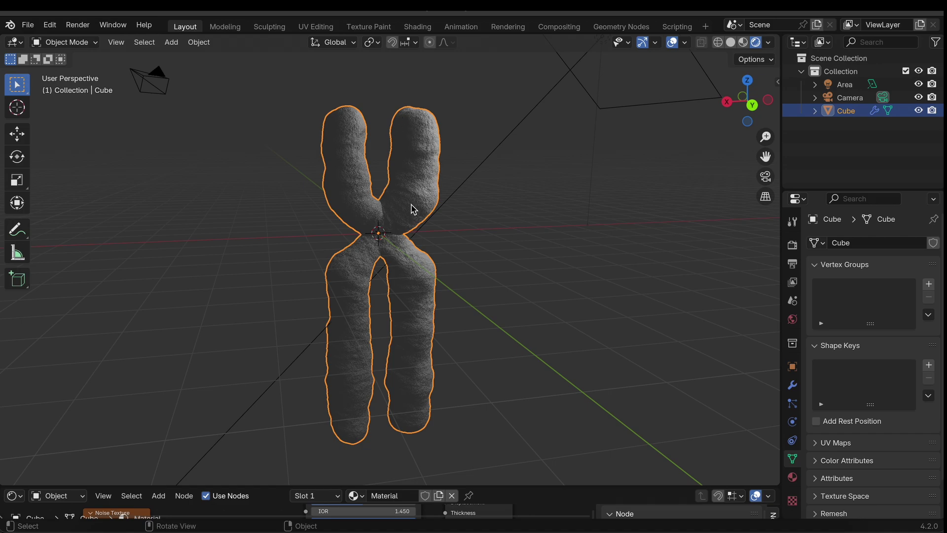
scroll(413, 209, "down", 3)
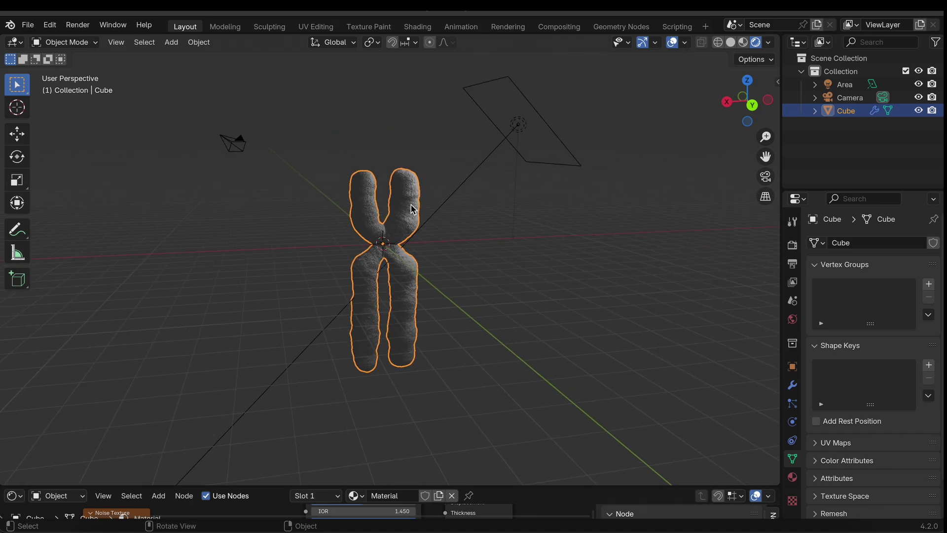
scroll(413, 210, "up", 4)
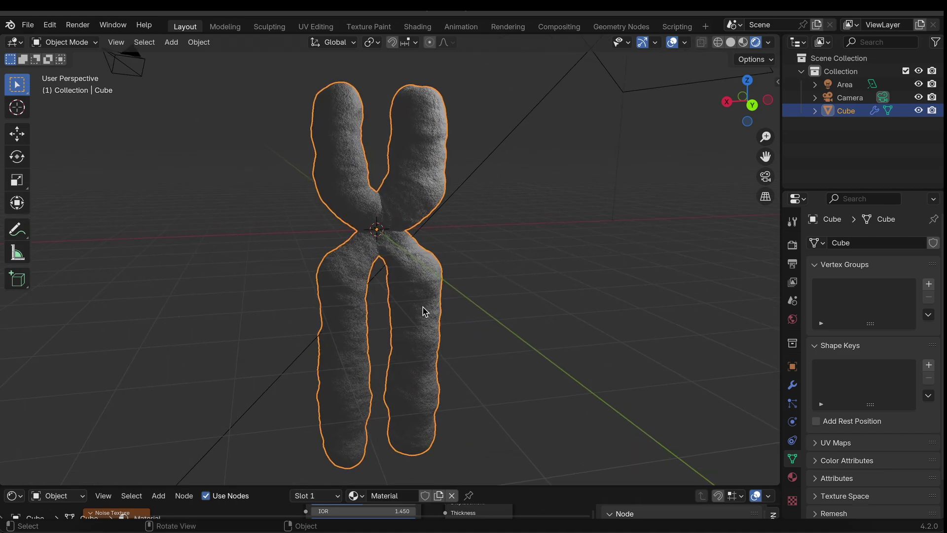
middle_click_drag(423, 311, 425, 311)
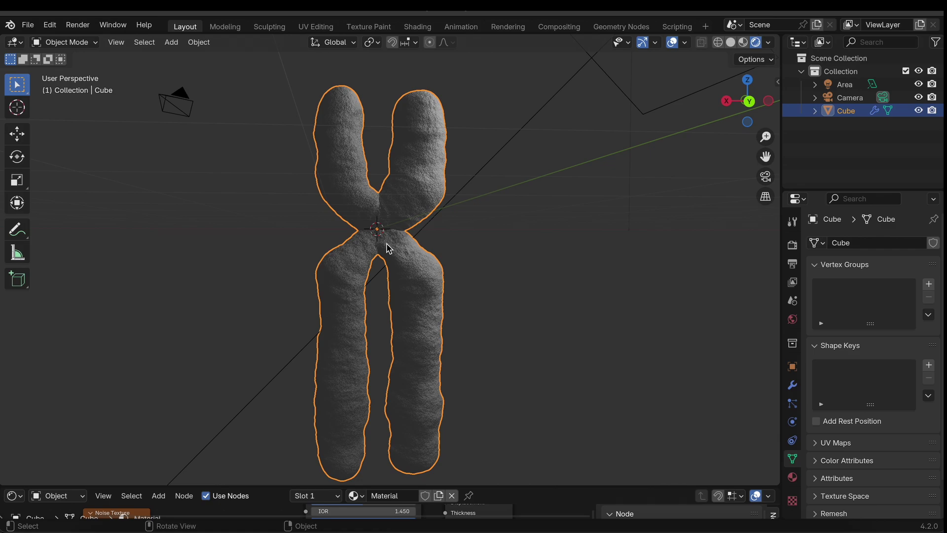
middle_click_drag(387, 248, 387, 248)
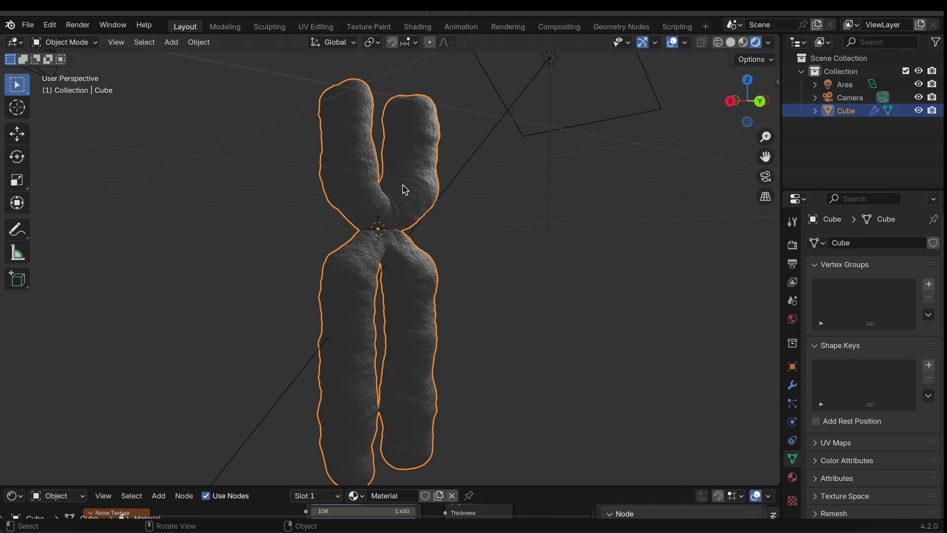
scroll(404, 190, "down", 5)
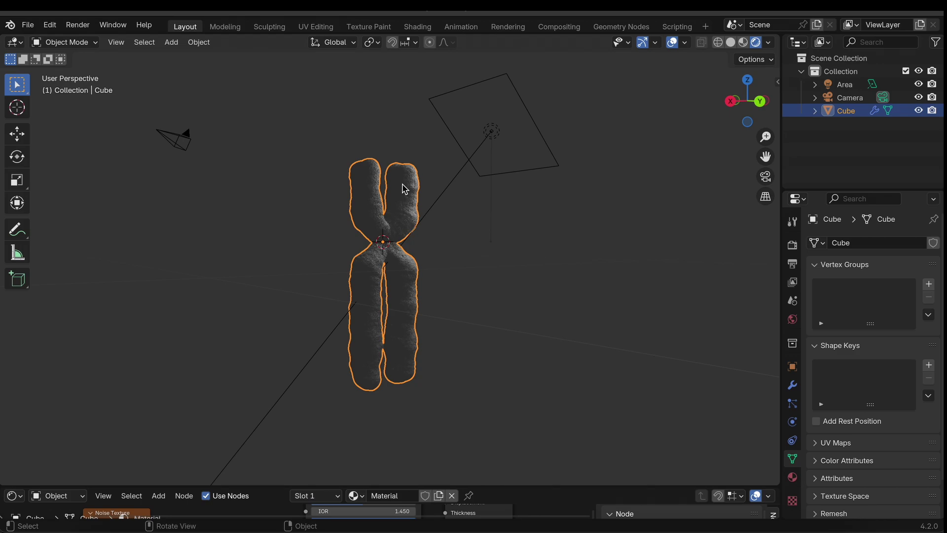
middle_click_drag(420, 260, 418, 260)
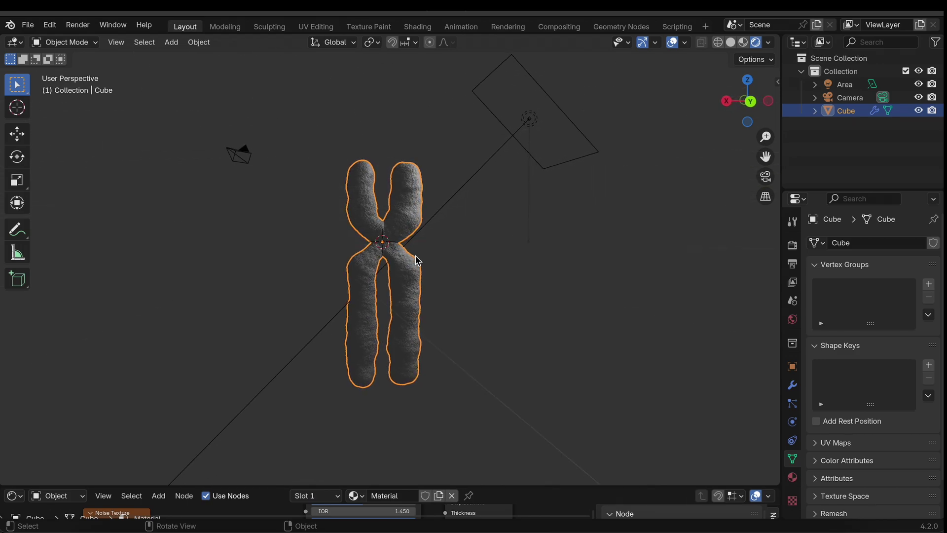